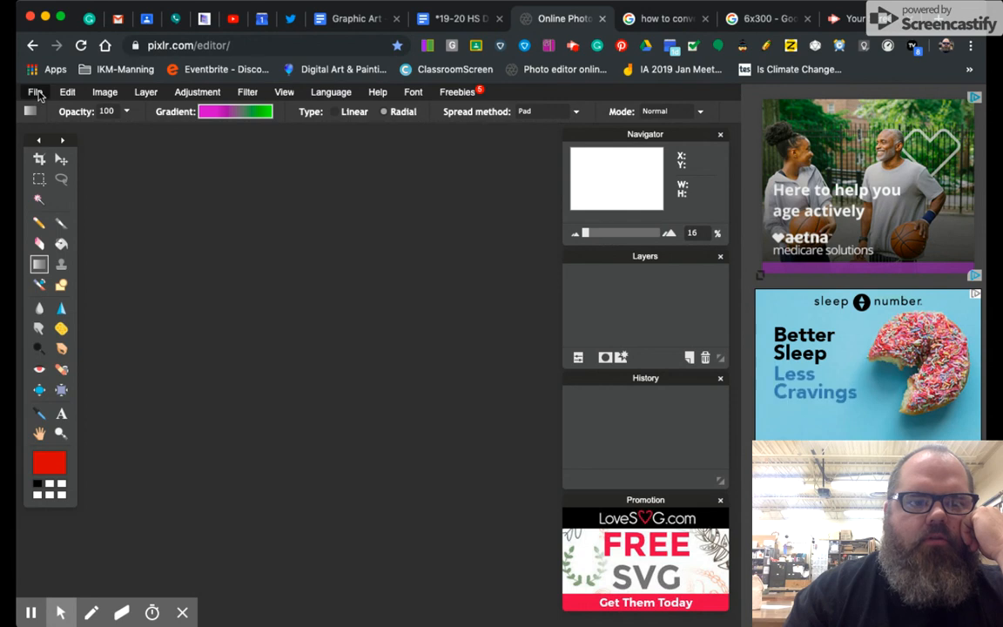
# - Create a new transparent image named "Plate Assignemt" with a width of 3600 and a height of 1800 pixels
pyautogui.click(36, 93)
pyautogui.click(50, 110)
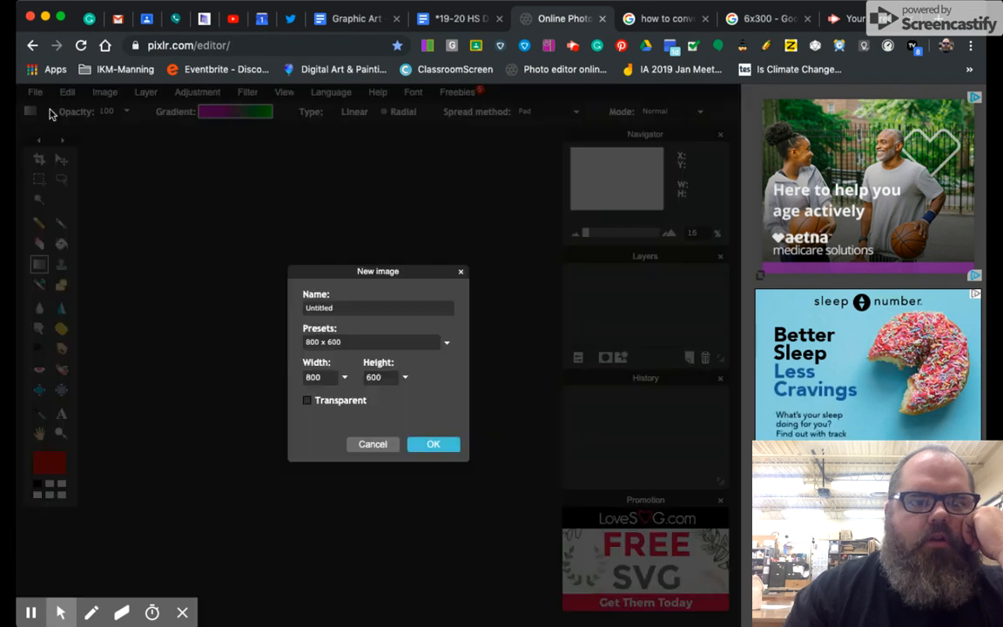
pyautogui.click(347, 309)
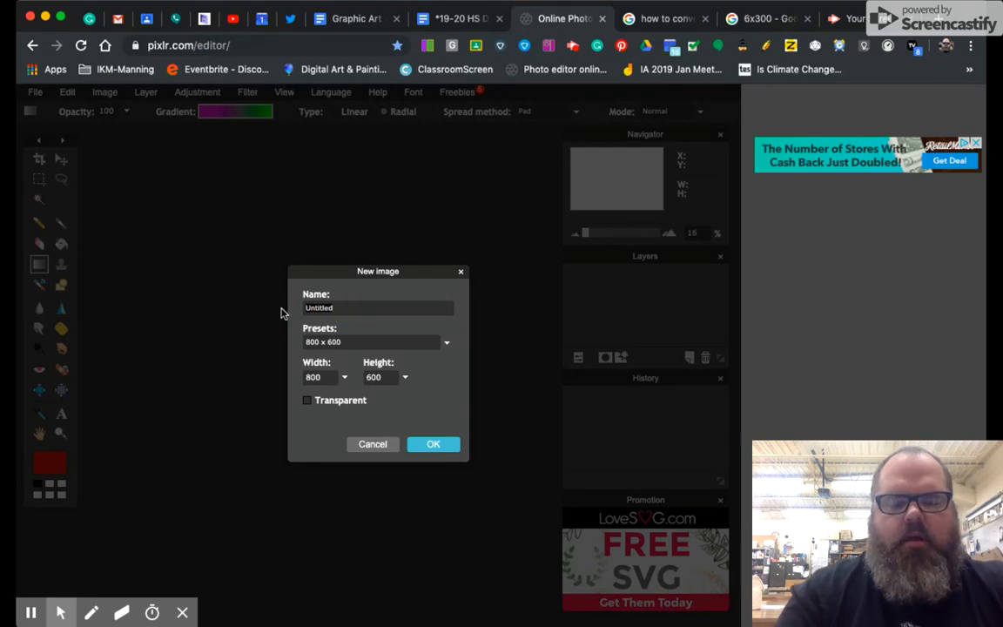
pyautogui.write('Plate A')
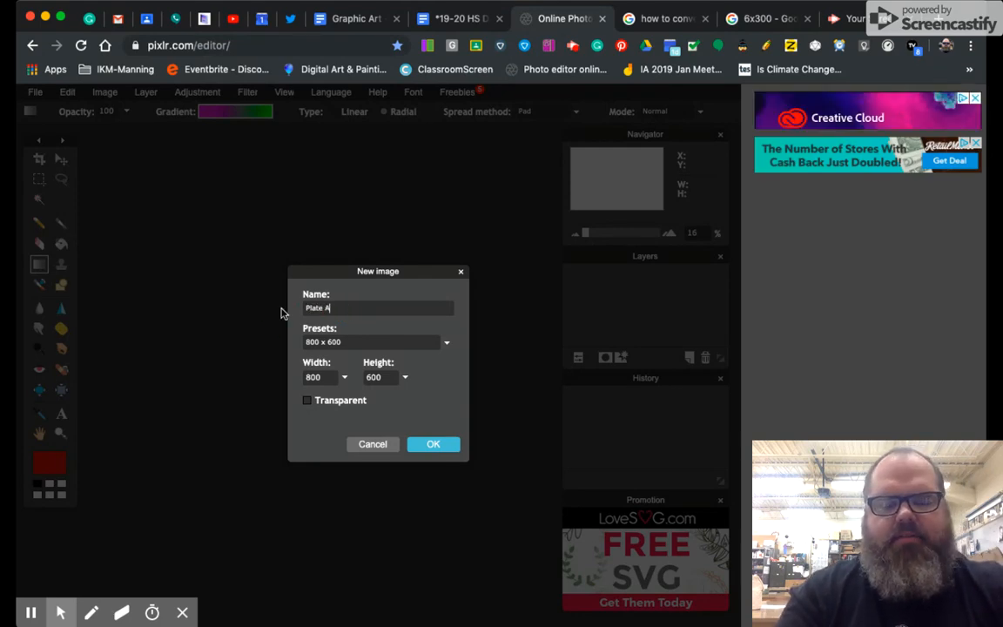
pyautogui.write('ssignemnt')
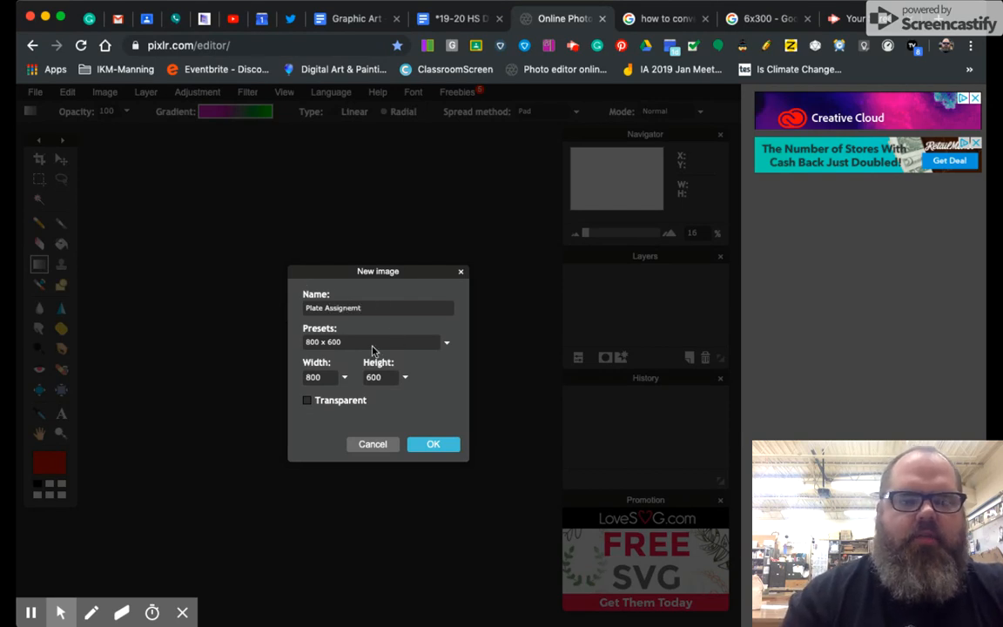
pyautogui.click(446, 342)
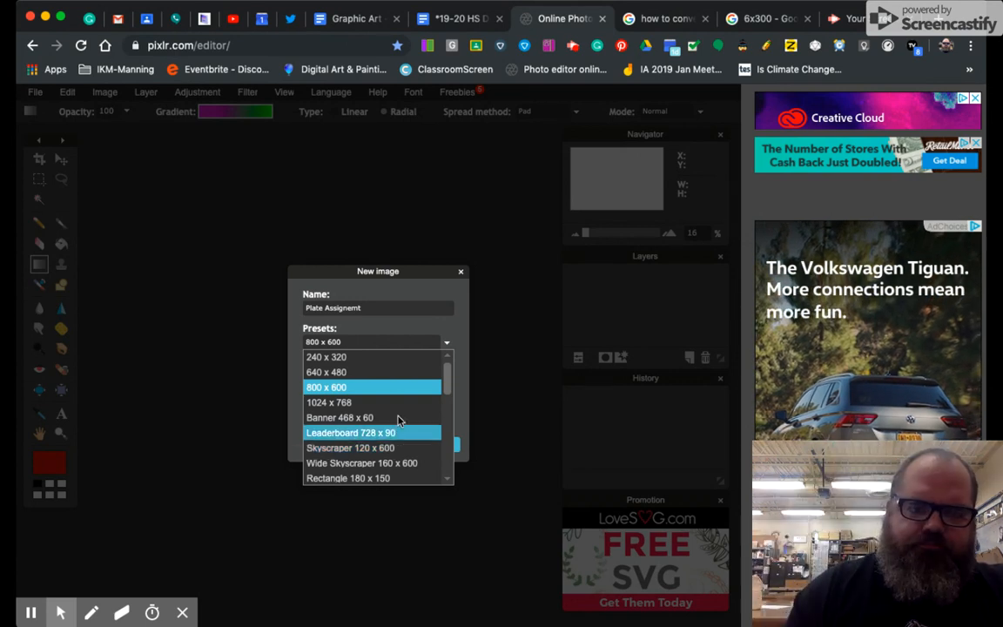
pyautogui.click(295, 330)
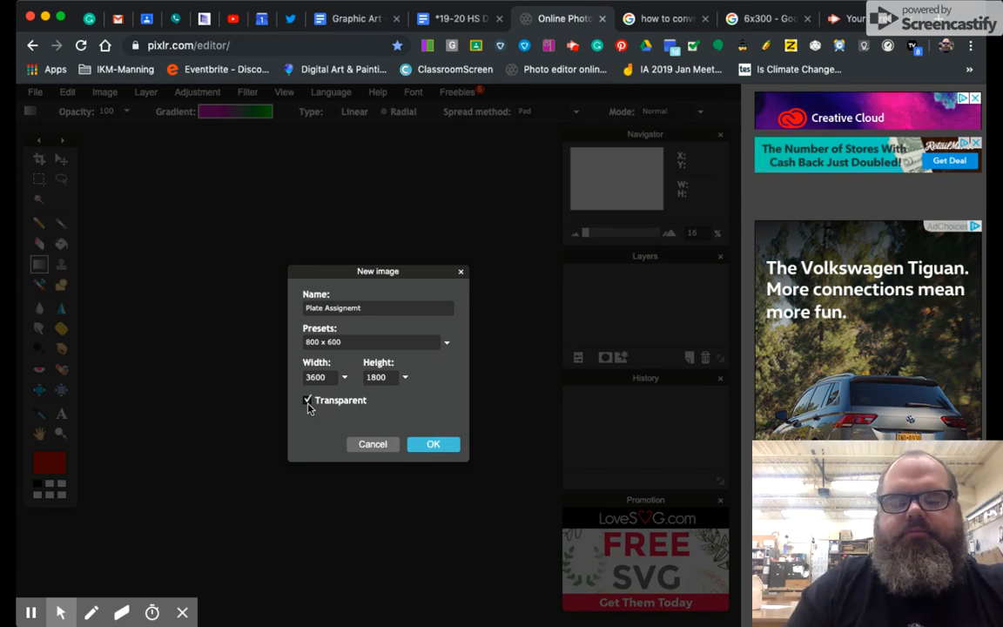
pyautogui.click(433, 445)
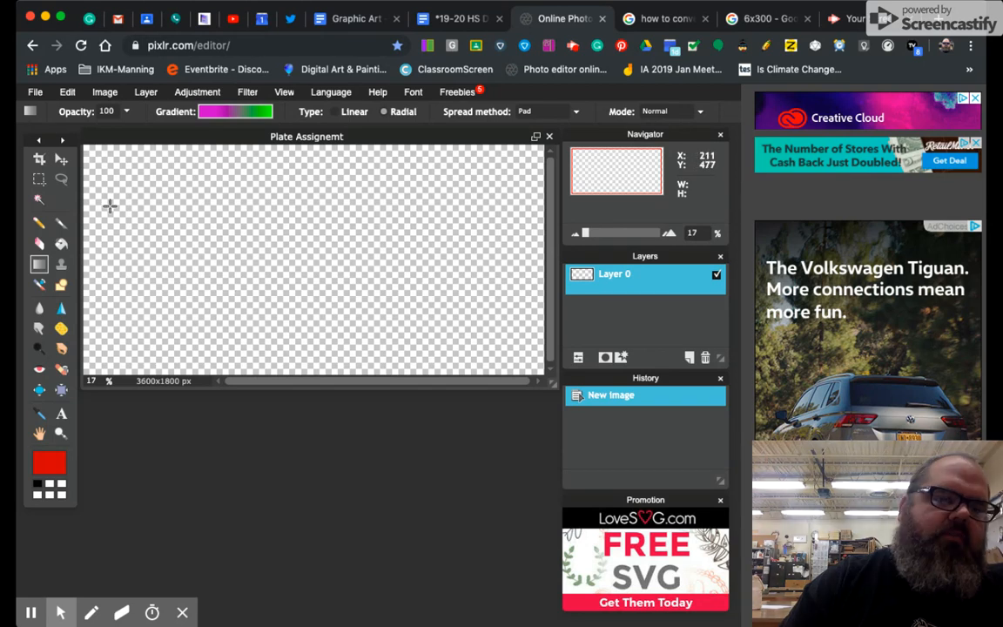
pyautogui.click(40, 180)
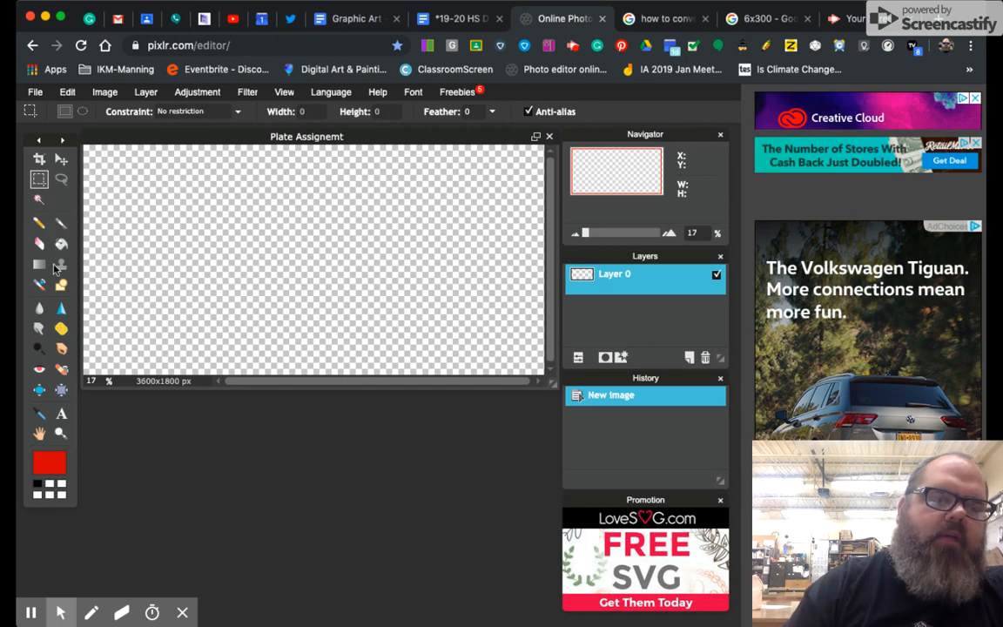
pyautogui.click(61, 180)
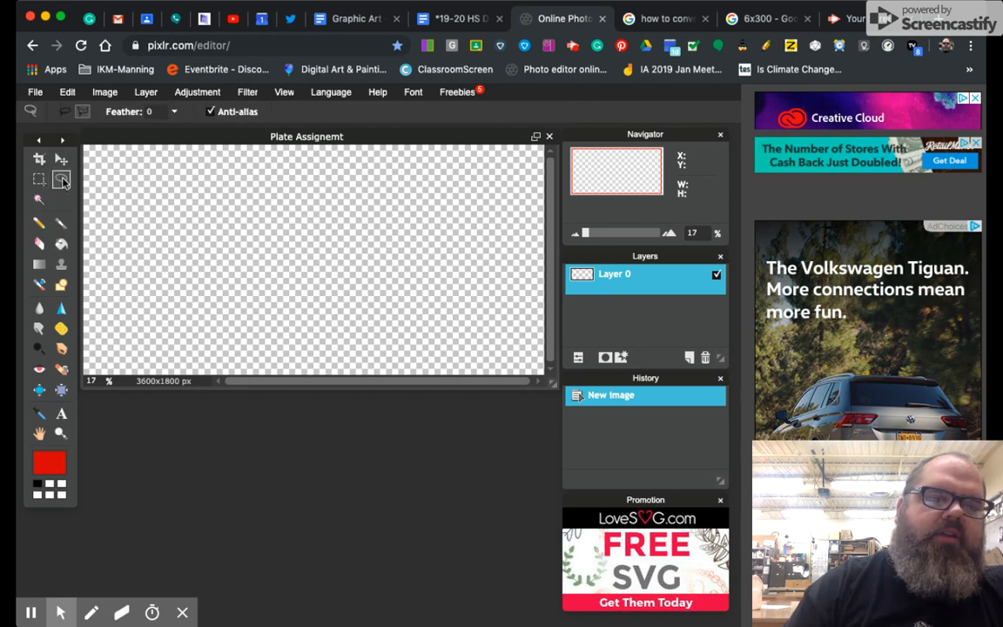
pyautogui.click(66, 117)
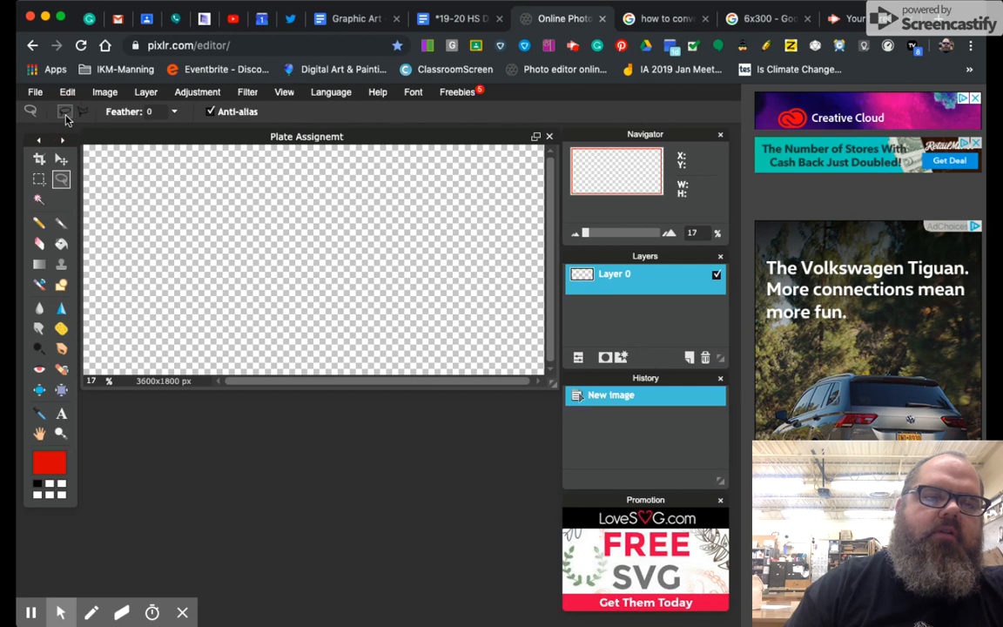
pyautogui.click(82, 112)
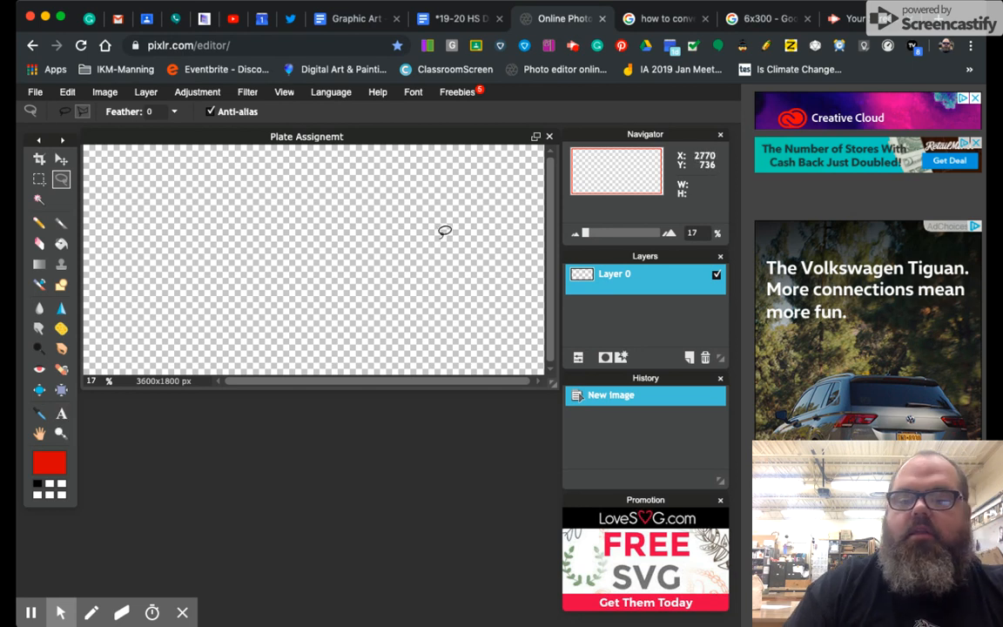
# - Add a new layer above Layer 0 and rename Layer 0 as "Base"
pyautogui.click(689, 357)
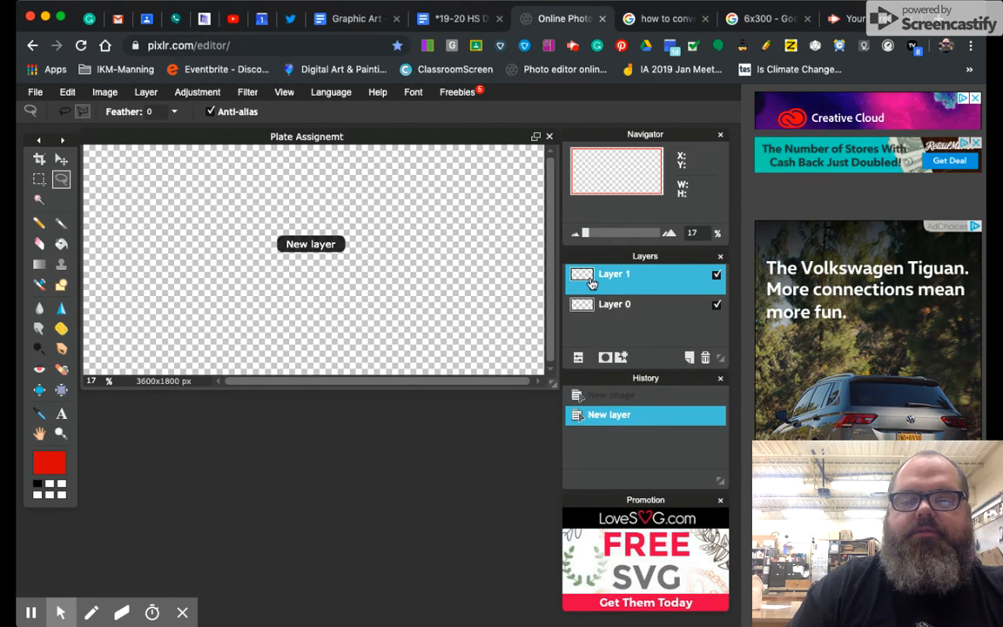
pyautogui.click(612, 307)
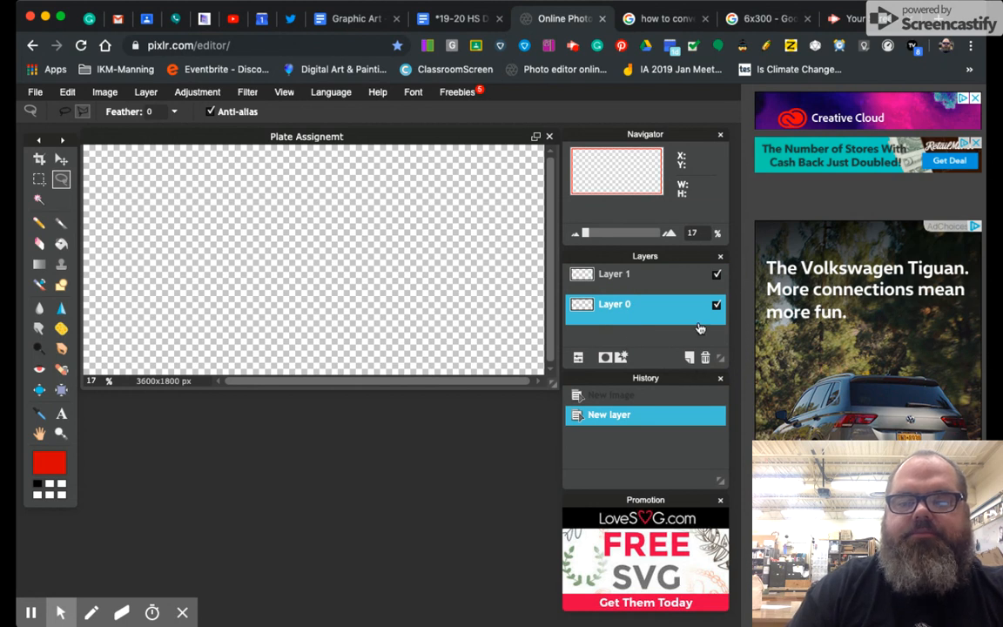
pyautogui.doubleClick(604, 306)
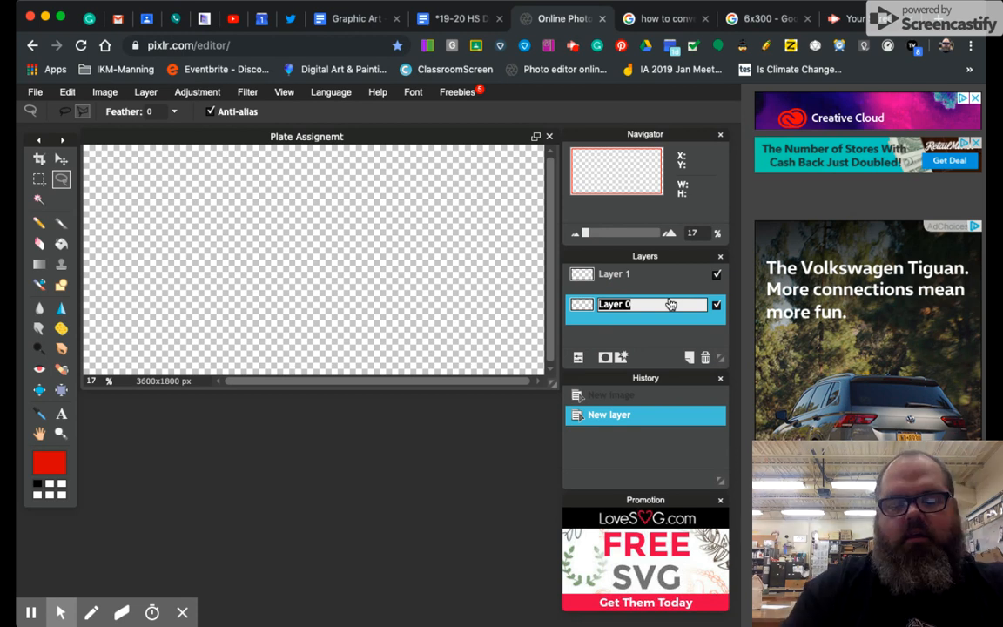
pyautogui.write('Base')
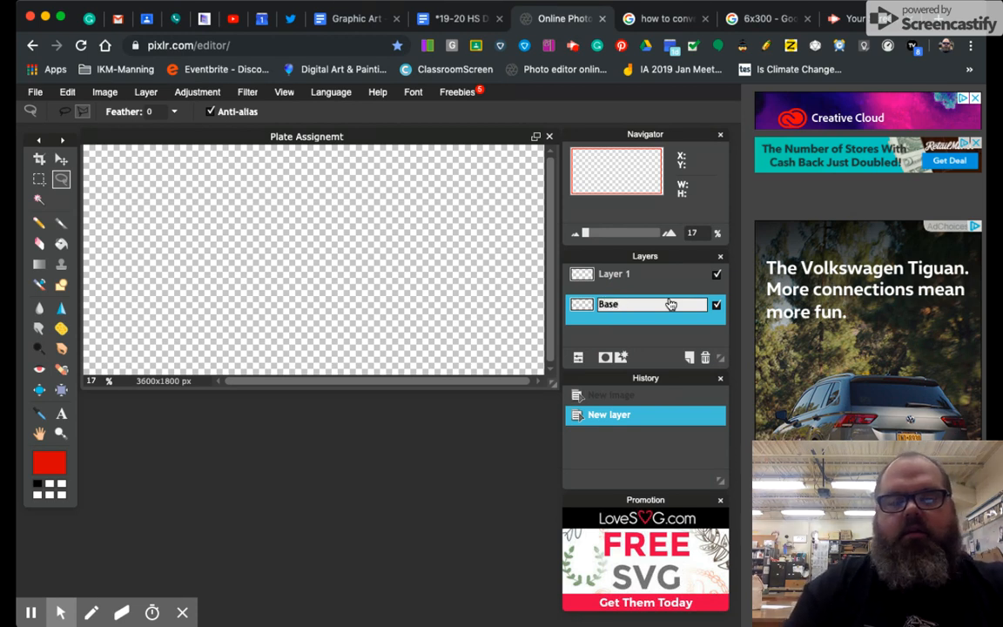
pyautogui.click(678, 336)
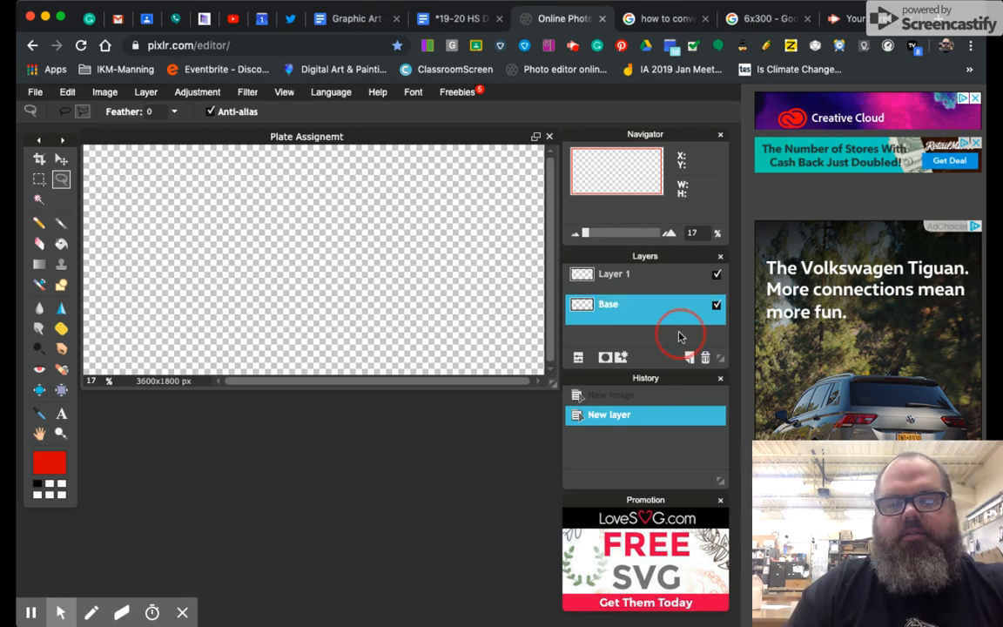
# - Hide the Base layer
pyautogui.click(717, 307)
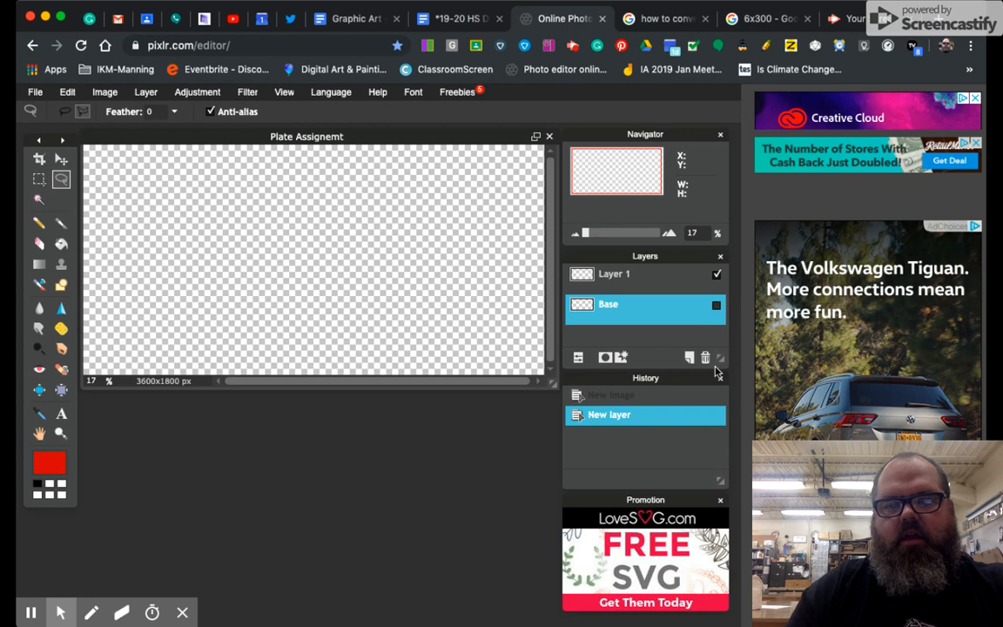
pyautogui.click(578, 357)
pyautogui.click(578, 358)
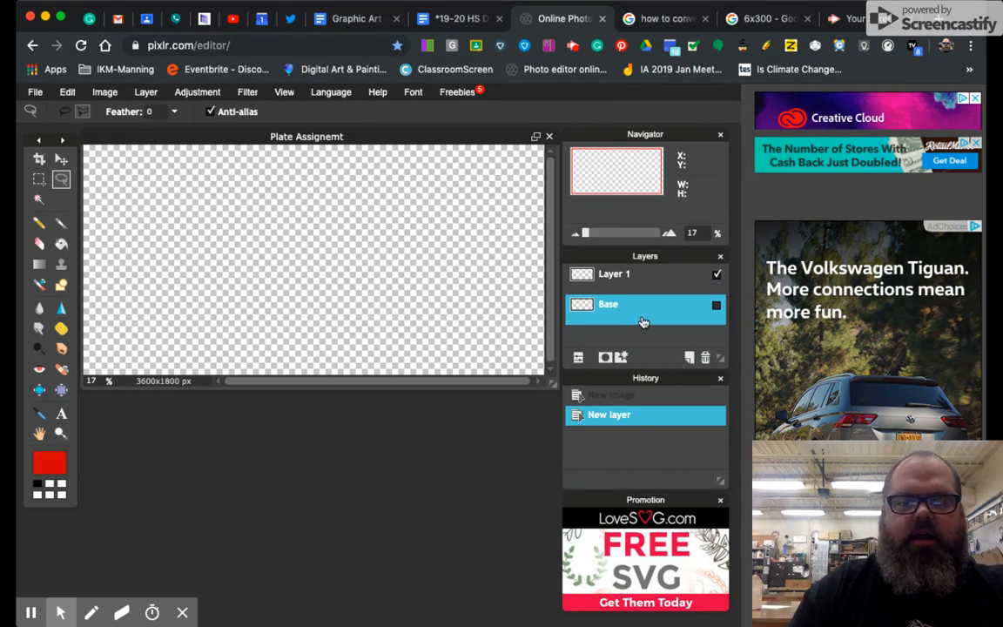
# - On Layer 1, make a rectangular marquee selection of about 3372 by 1601 pixels, leaving a narrow margin inside the canvas edges
pyautogui.click(632, 279)
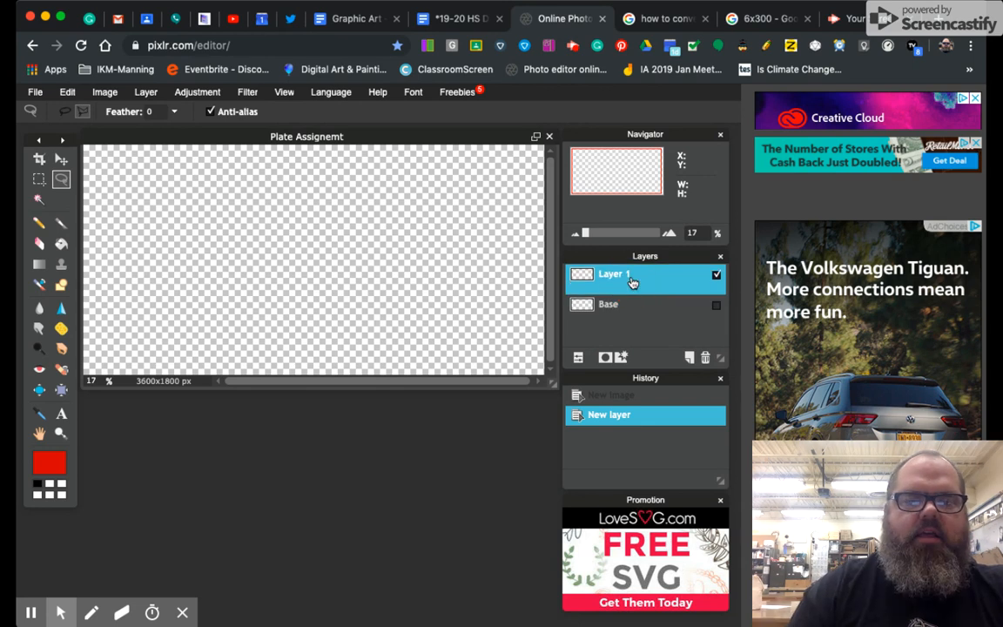
pyautogui.click(38, 180)
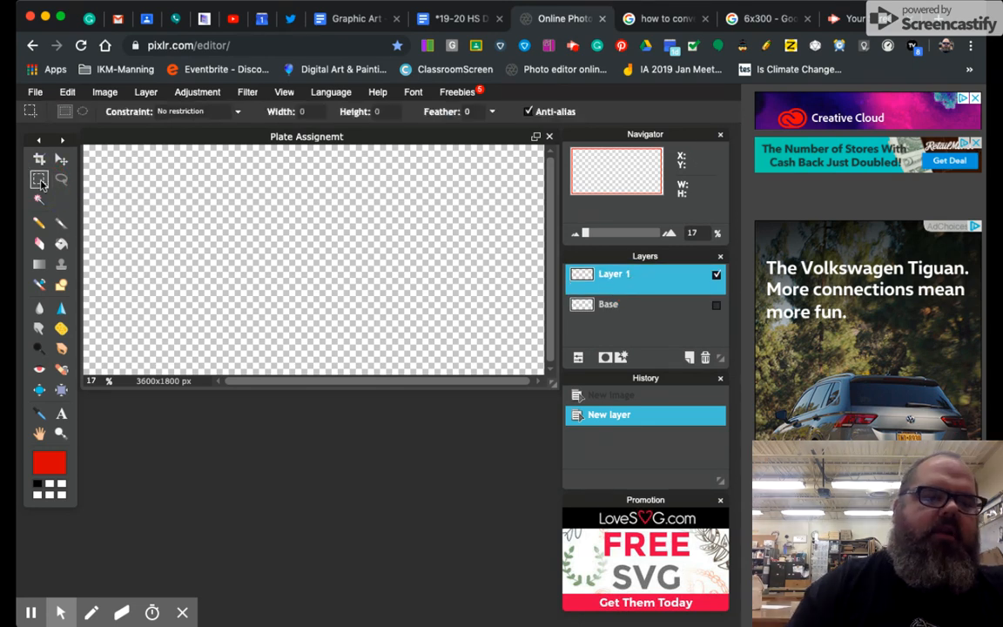
pyautogui.click(97, 158)
pyautogui.moveTo(97, 158); pyautogui.dragTo(529, 362)
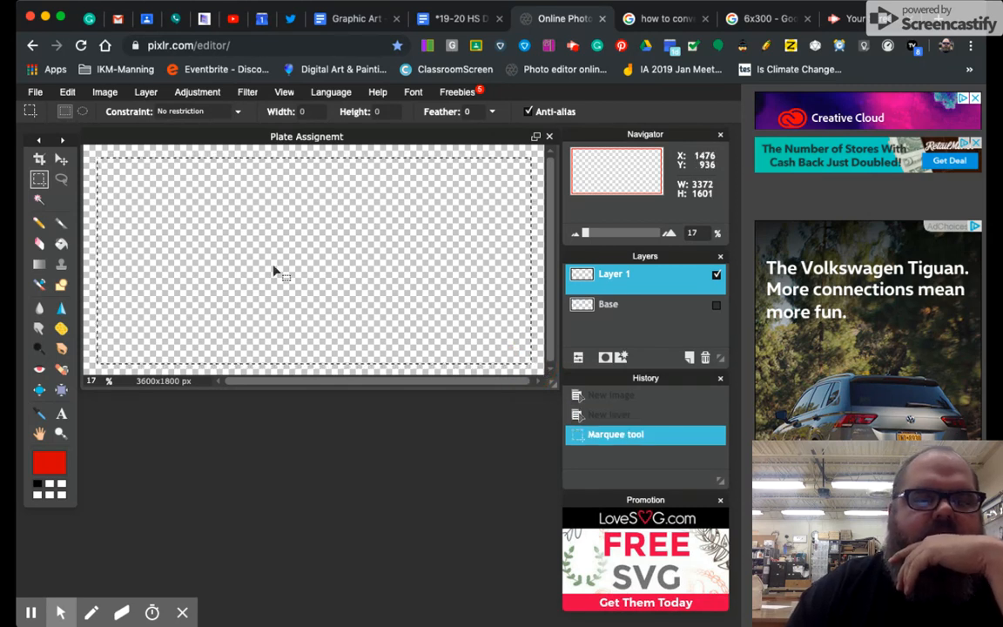
# - Choose a green foreground color and fill the rectangular selection on Layer 1 with the Paint bucket tool
pyautogui.click(61, 244)
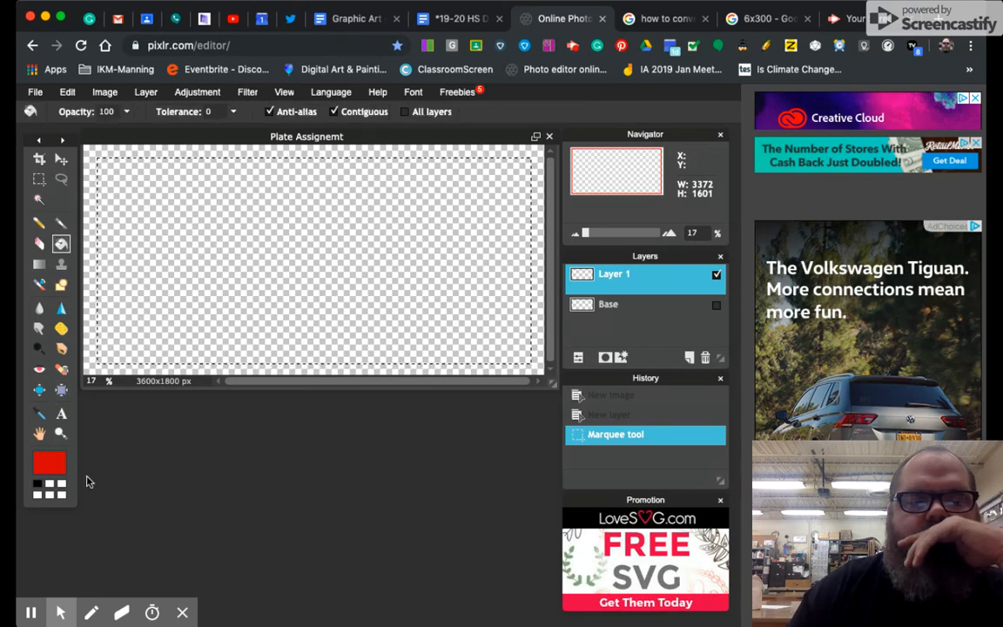
pyautogui.click(47, 470)
pyautogui.click(357, 319)
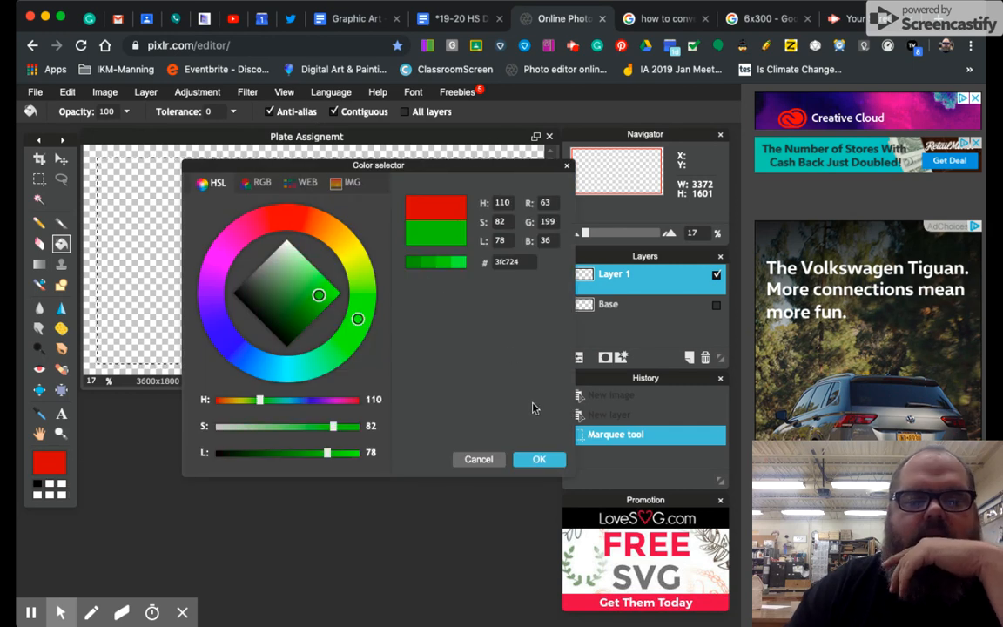
pyautogui.click(538, 462)
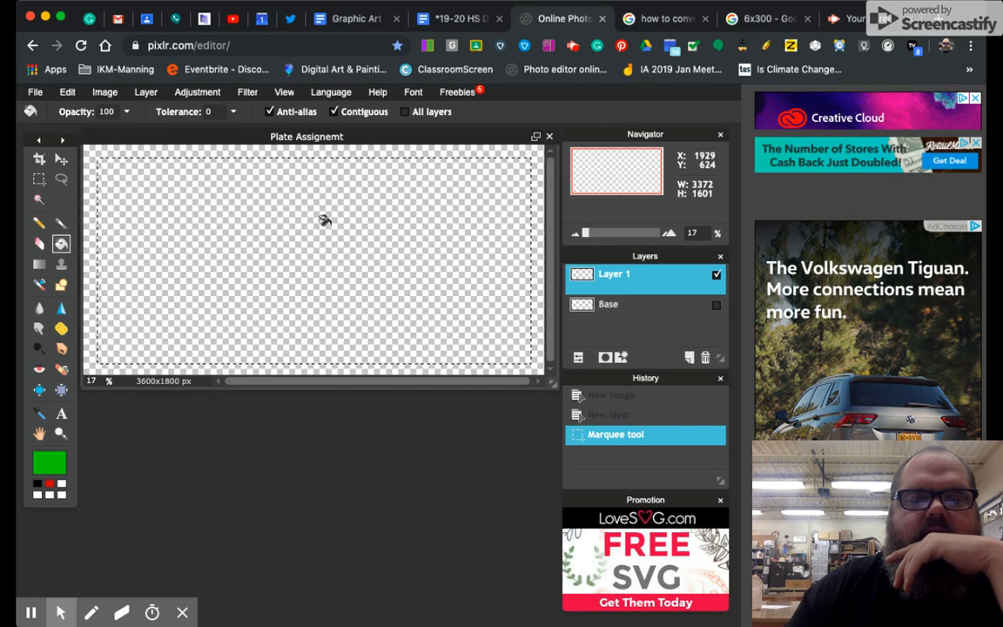
pyautogui.click(307, 226)
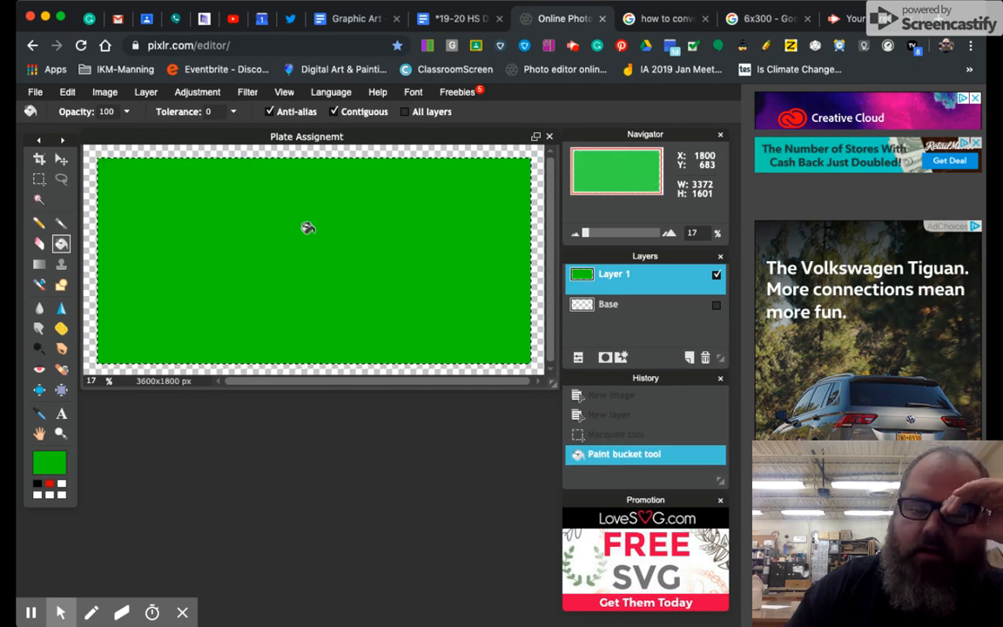
# - Rename the green-filled Layer 1 as "play space"
pyautogui.doubleClick(649, 285)
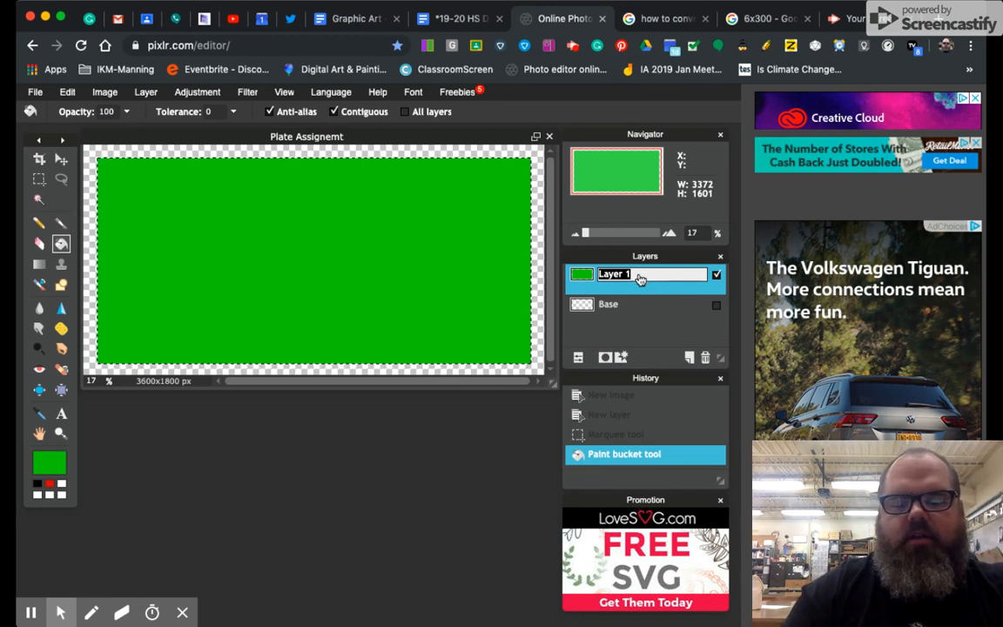
pyautogui.write('P')
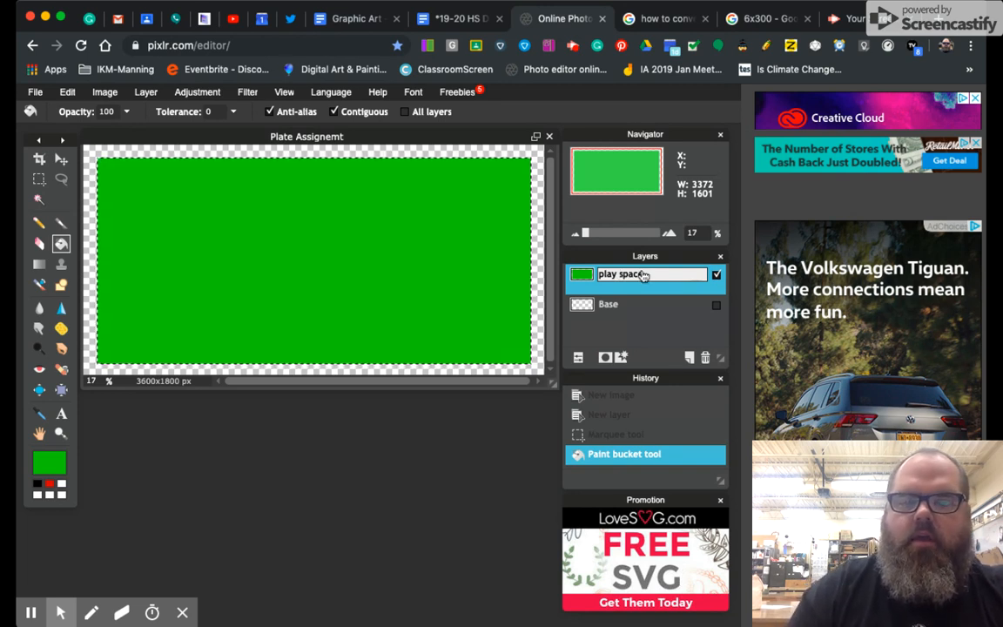
pyautogui.press('Return')
pyautogui.click(596, 284)
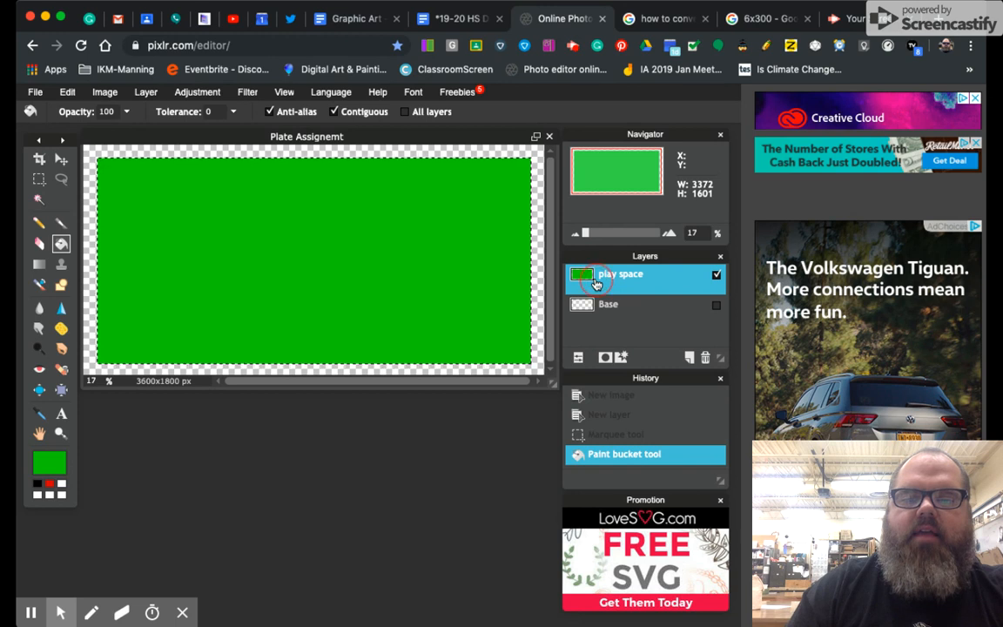
pyautogui.click(672, 283)
pyautogui.click(673, 283)
pyautogui.click(638, 291)
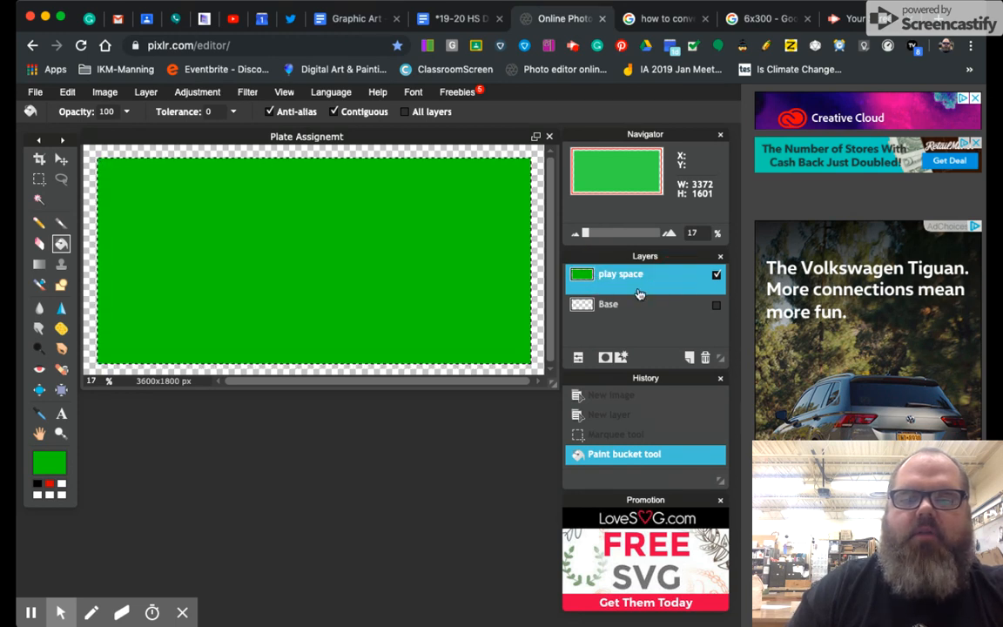
# - Try the Darken blend mode on the play space layer and return it to Normal
pyautogui.click(578, 359)
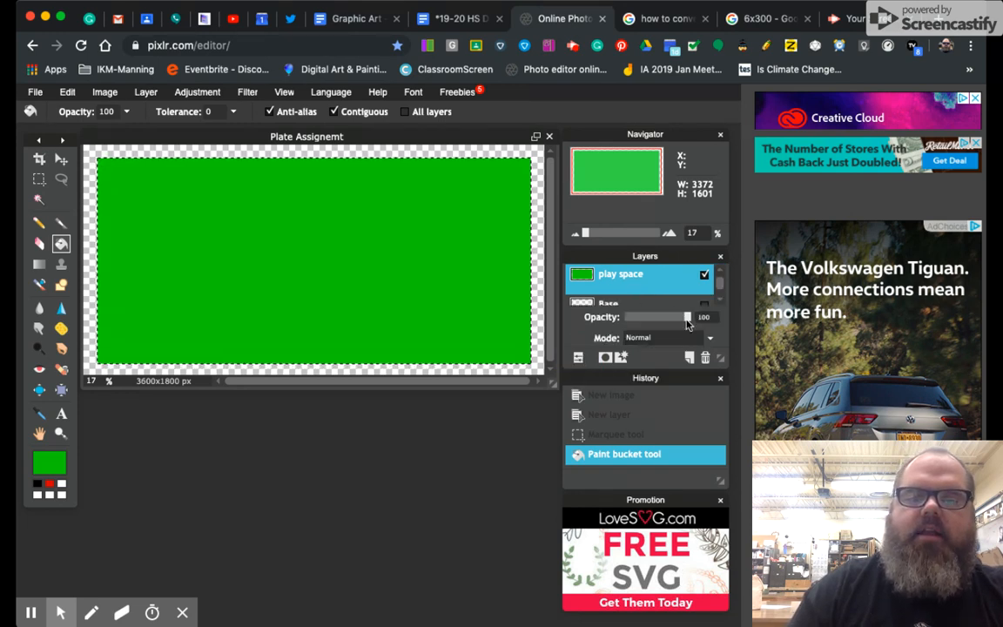
pyautogui.click(710, 338)
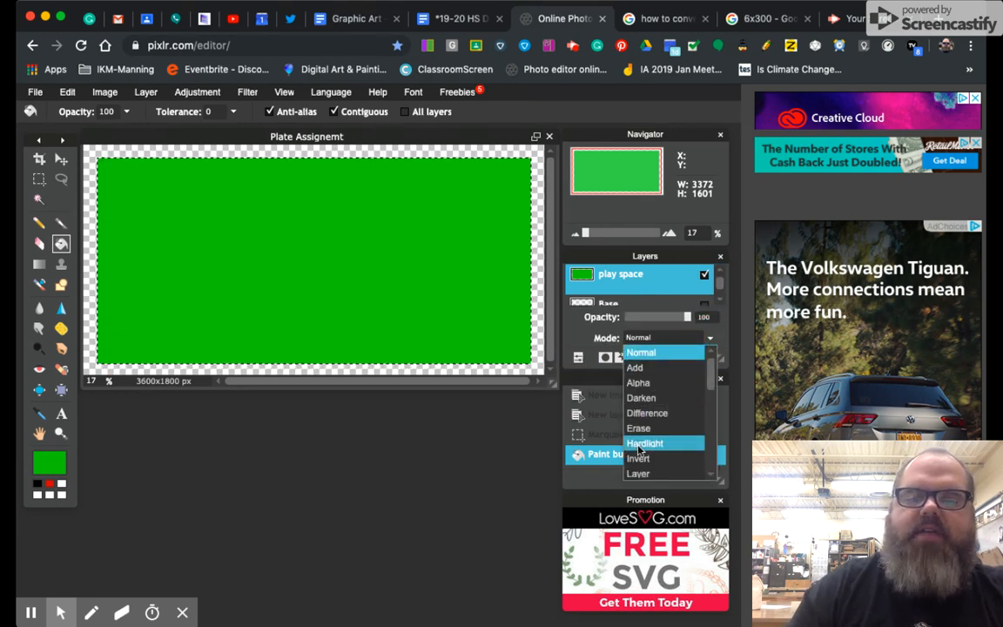
pyautogui.click(642, 397)
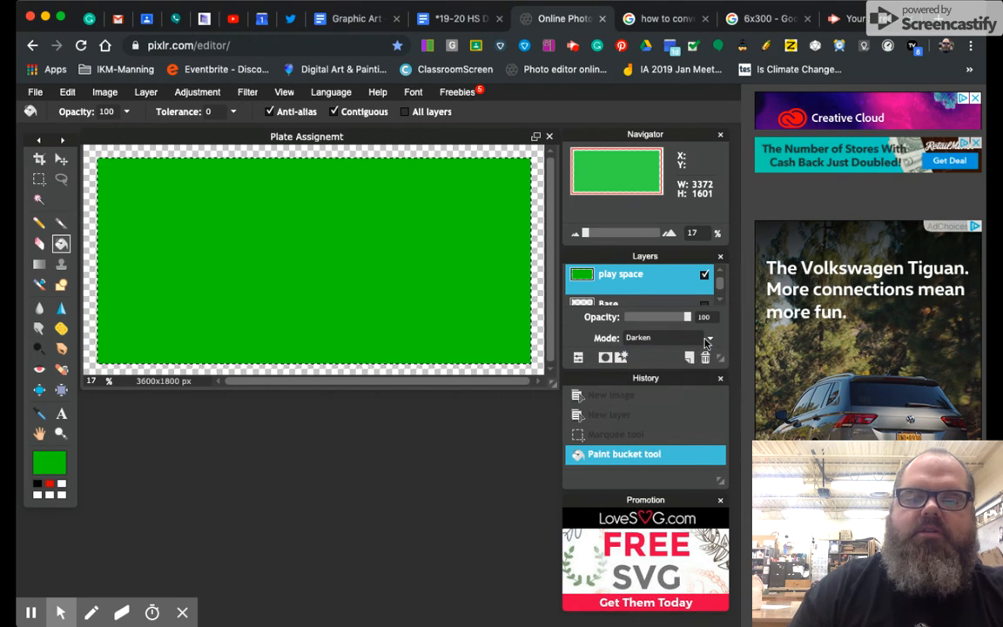
pyautogui.click(648, 338)
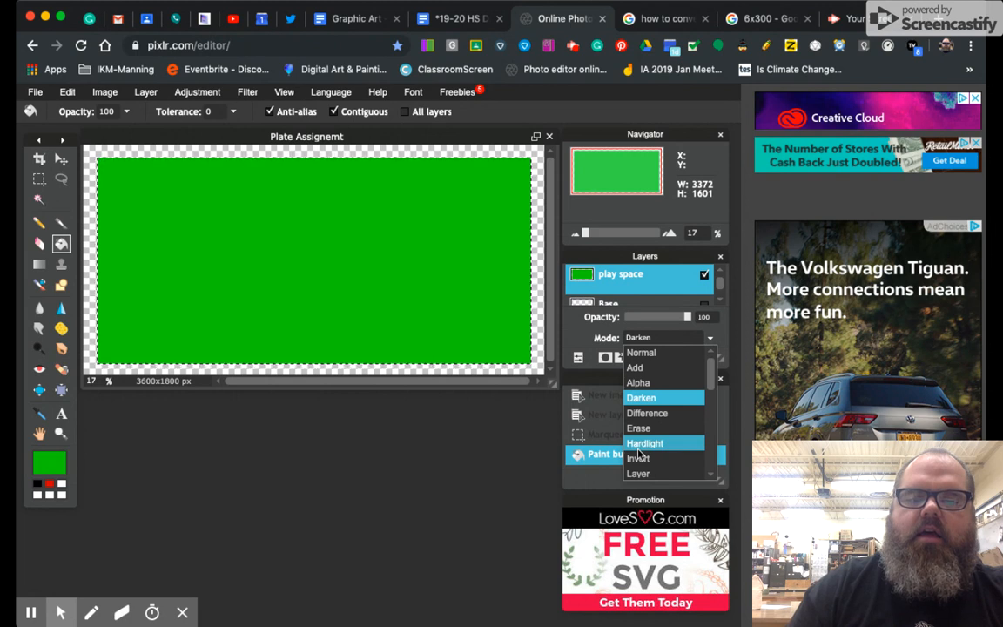
pyautogui.click(641, 352)
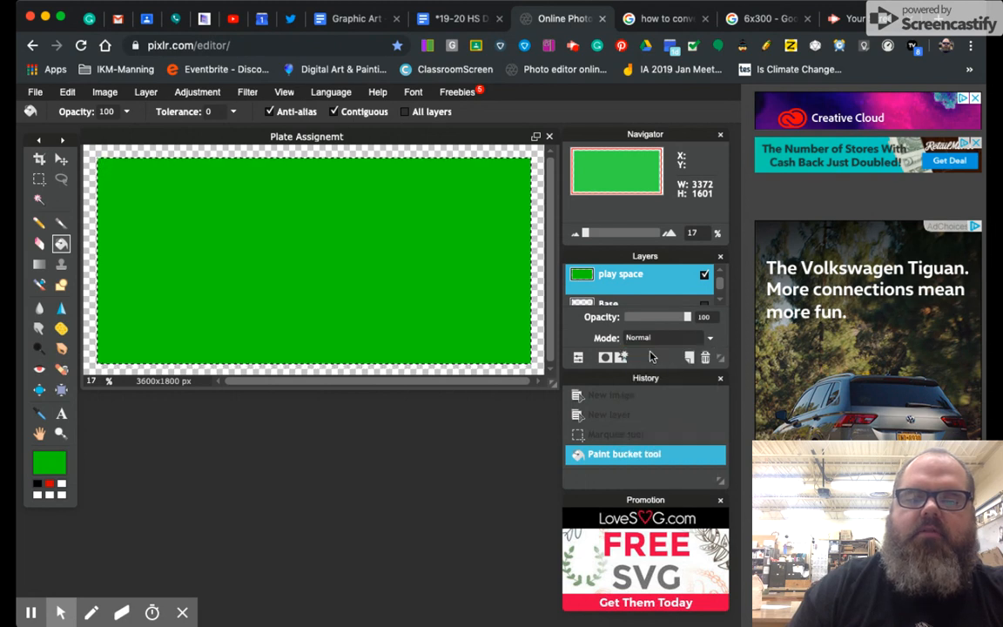
# - Reduce the play space layer's opacity to 25
pyautogui.click(688, 317)
pyautogui.moveTo(688, 317); pyautogui.dragTo(639, 320)
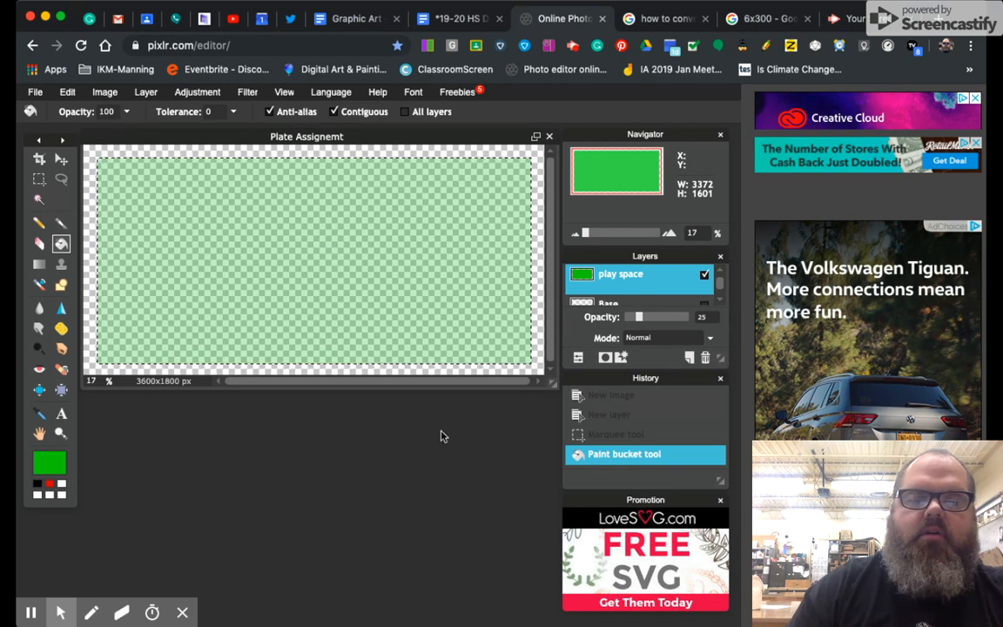
# - Clear the rectangular selection and add a new layer named "Sticker" above the play space layer
pyautogui.click(40, 178)
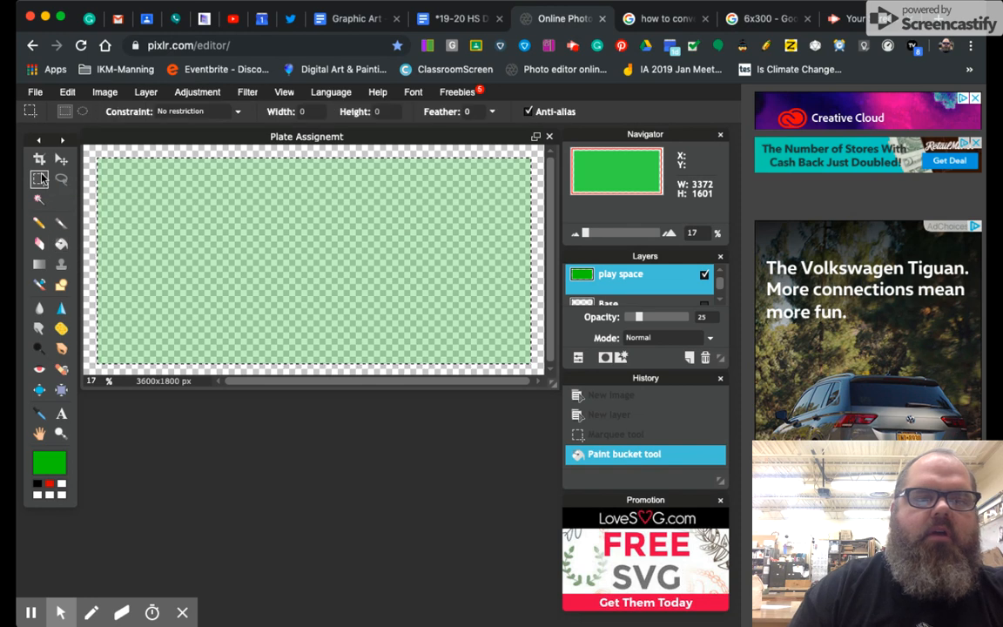
pyautogui.click(89, 185)
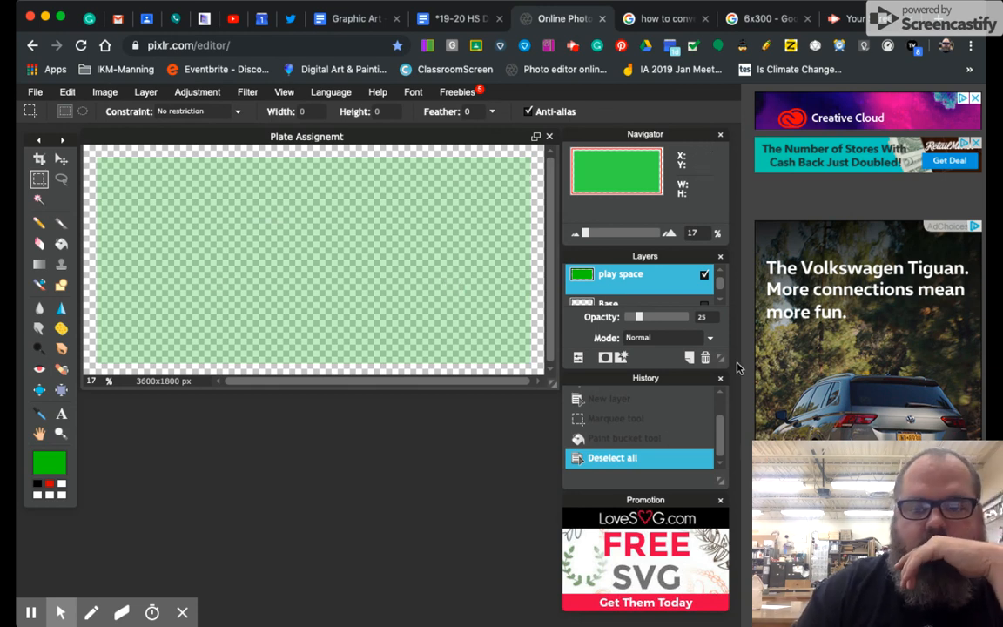
pyautogui.click(689, 359)
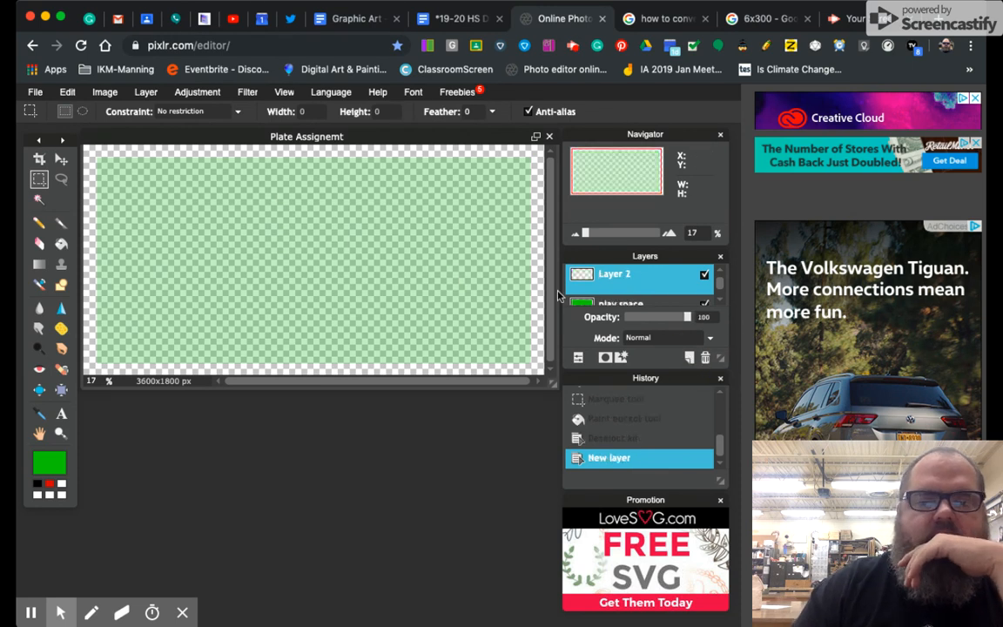
pyautogui.doubleClick(623, 277)
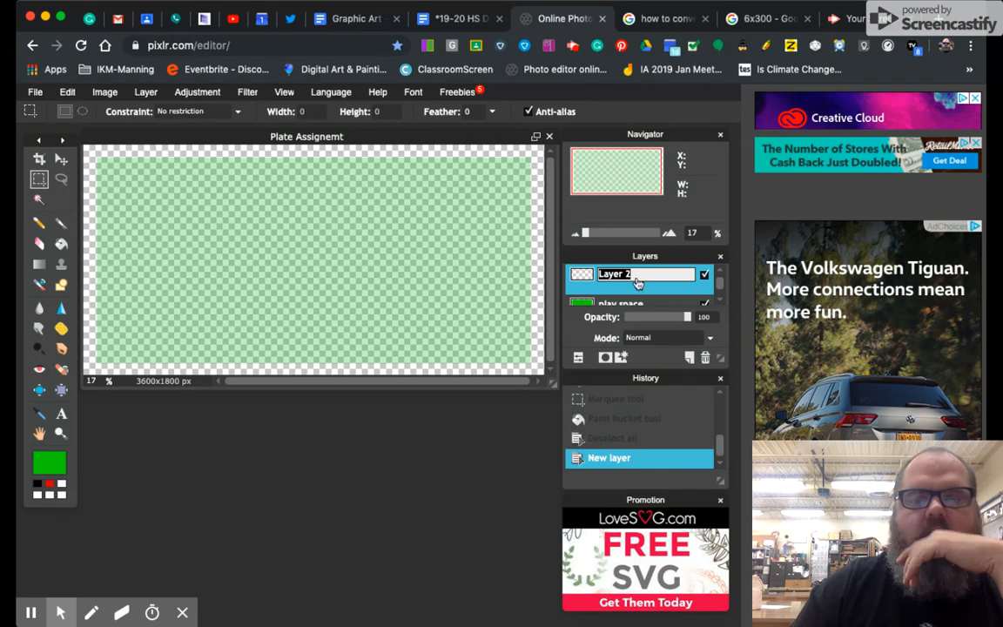
pyautogui.write('St')
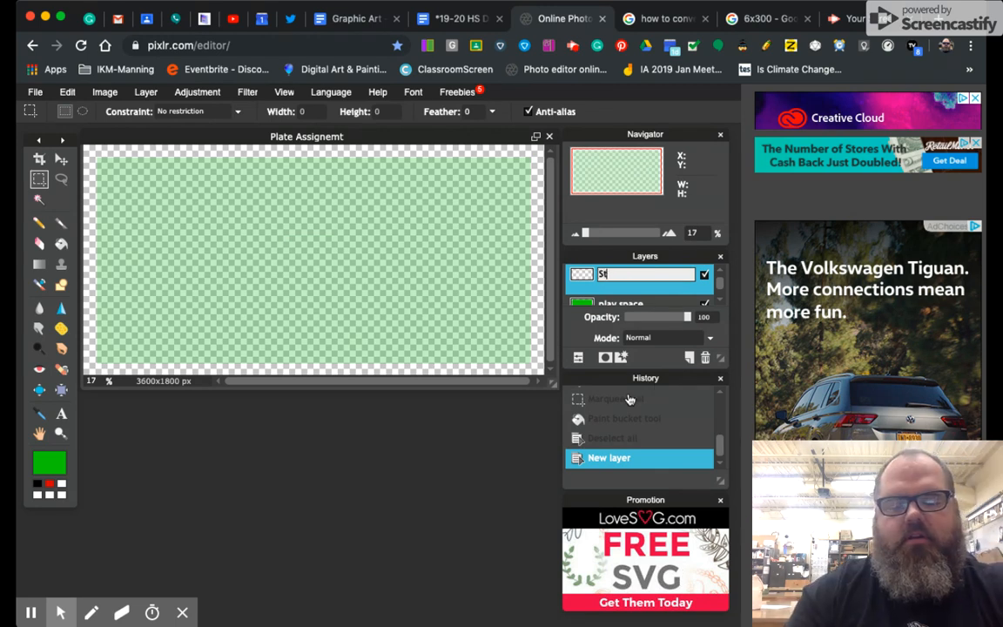
pyautogui.write('icker')
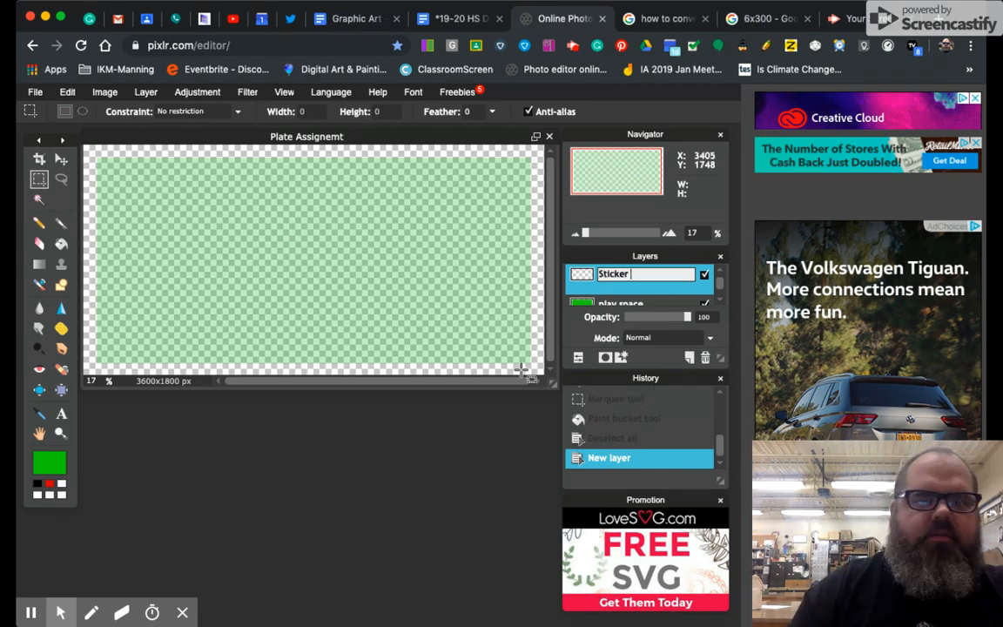
# - Select a rectangle of about 483 x 290 px near the play space's lower-right corner and fill it with red c7264b using the Paint bucket
pyautogui.click(39, 180)
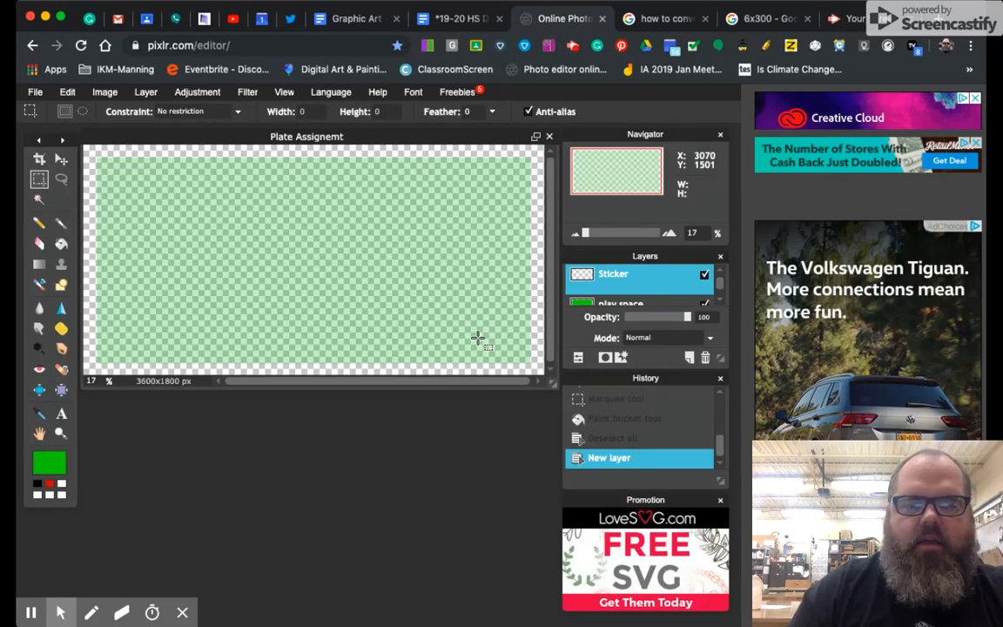
pyautogui.moveTo(452, 328); pyautogui.dragTo(515, 363)
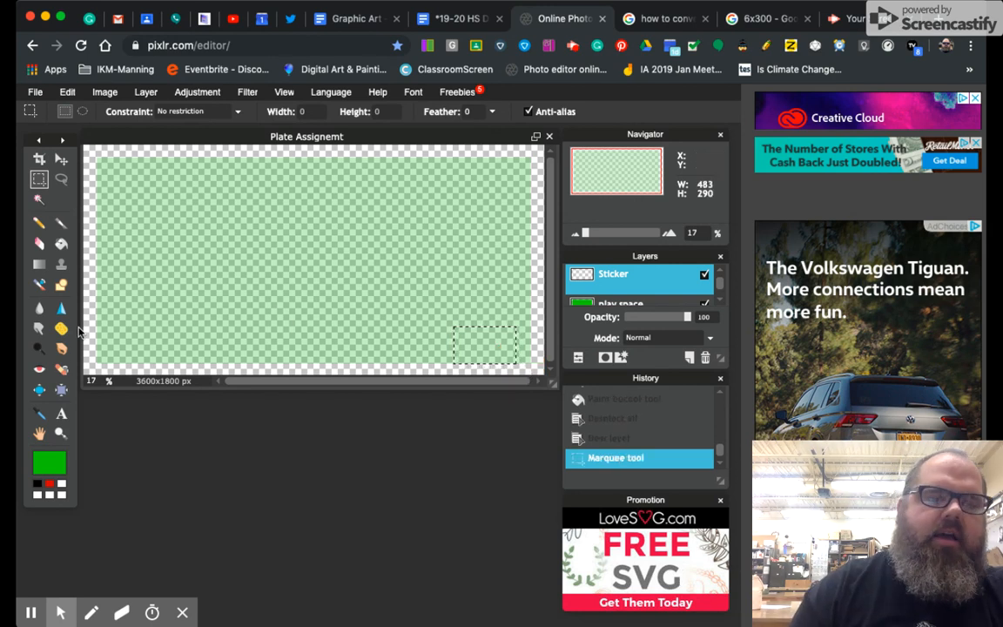
pyautogui.click(48, 461)
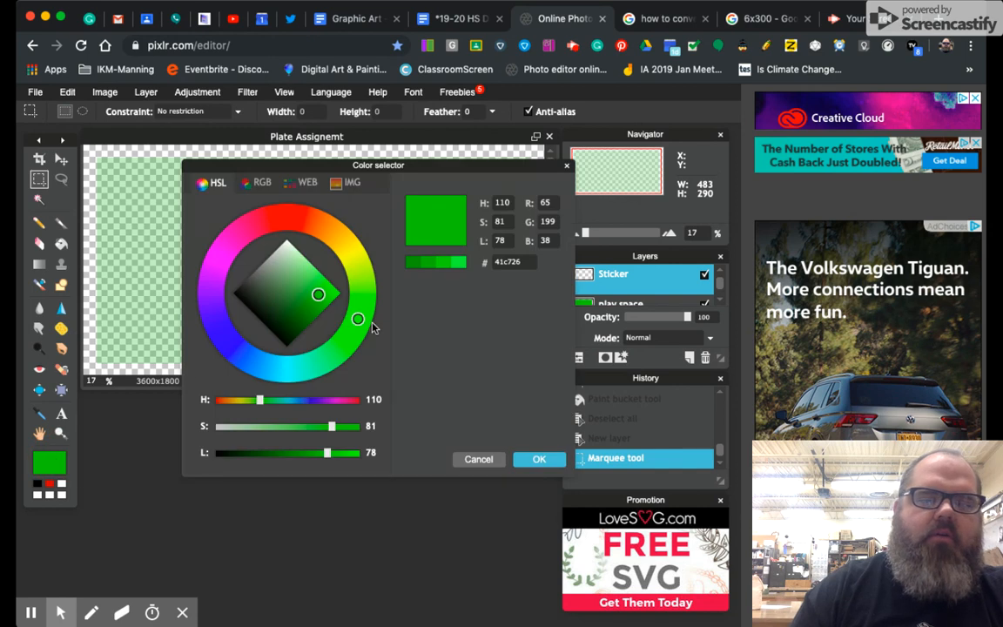
pyautogui.click(270, 228)
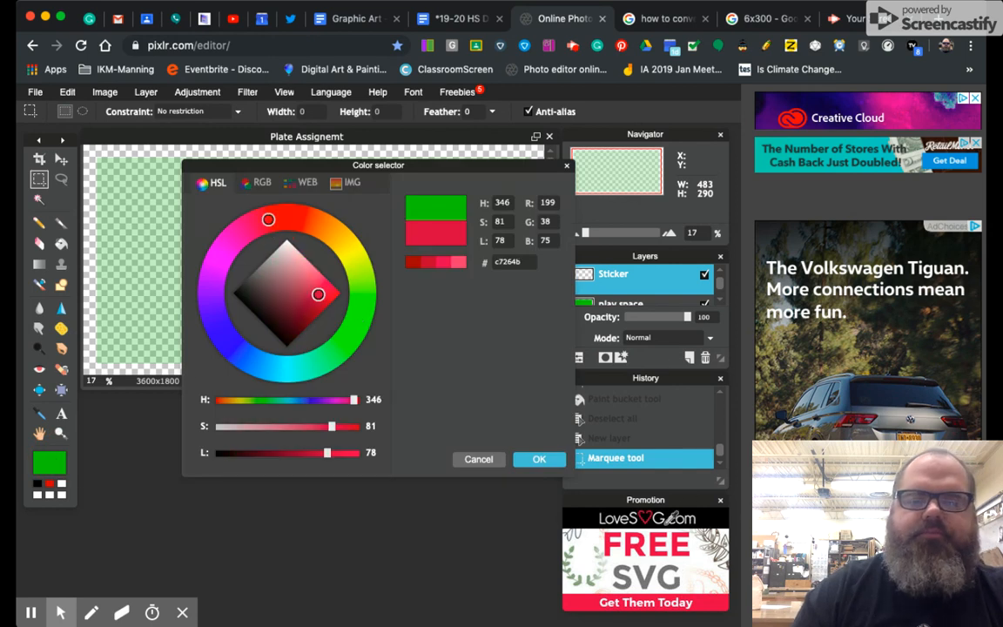
pyautogui.click(538, 460)
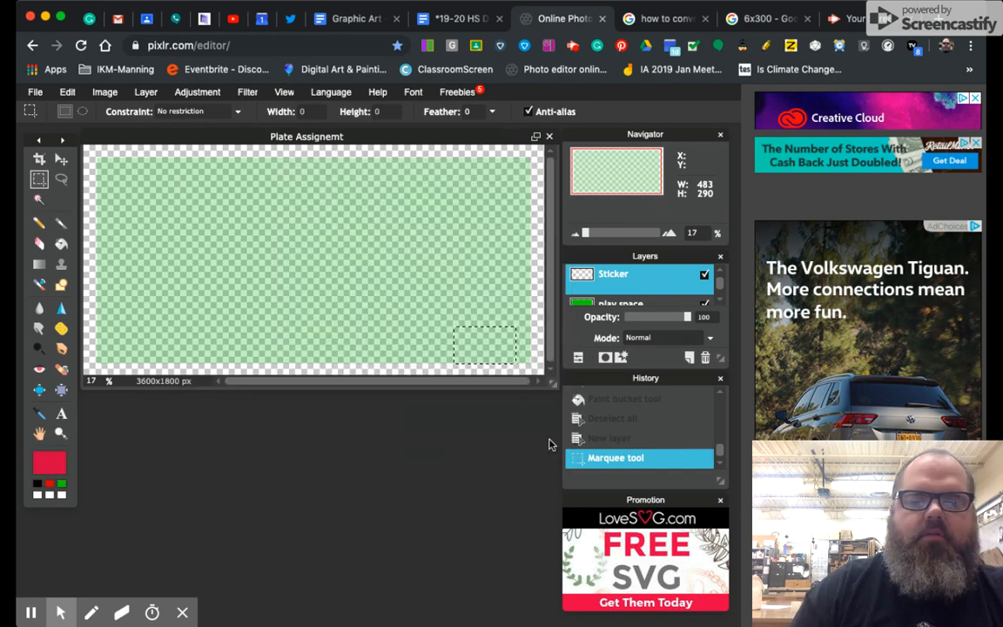
pyautogui.click(61, 244)
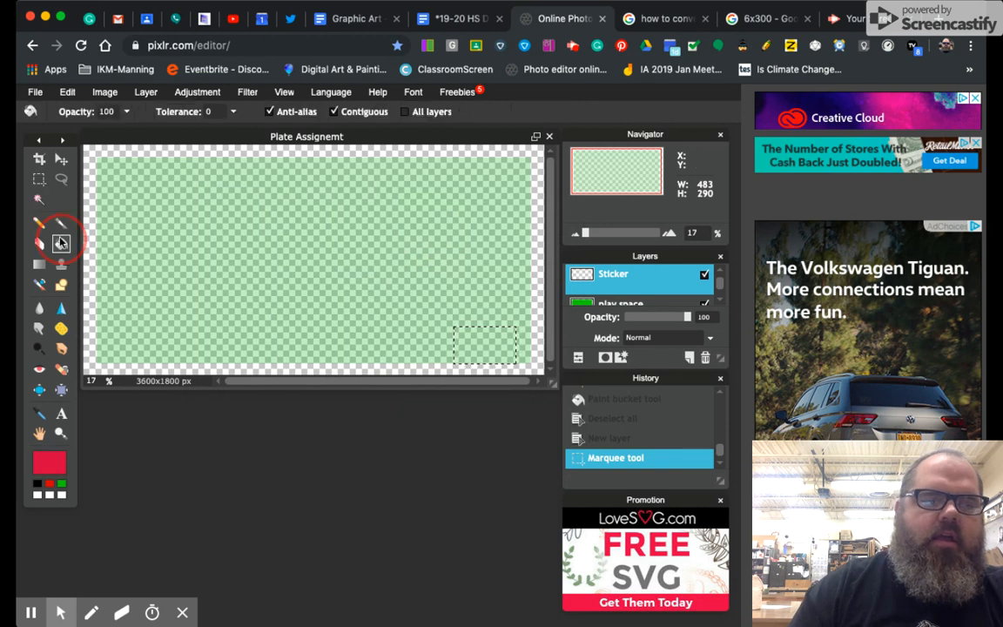
pyautogui.click(466, 331)
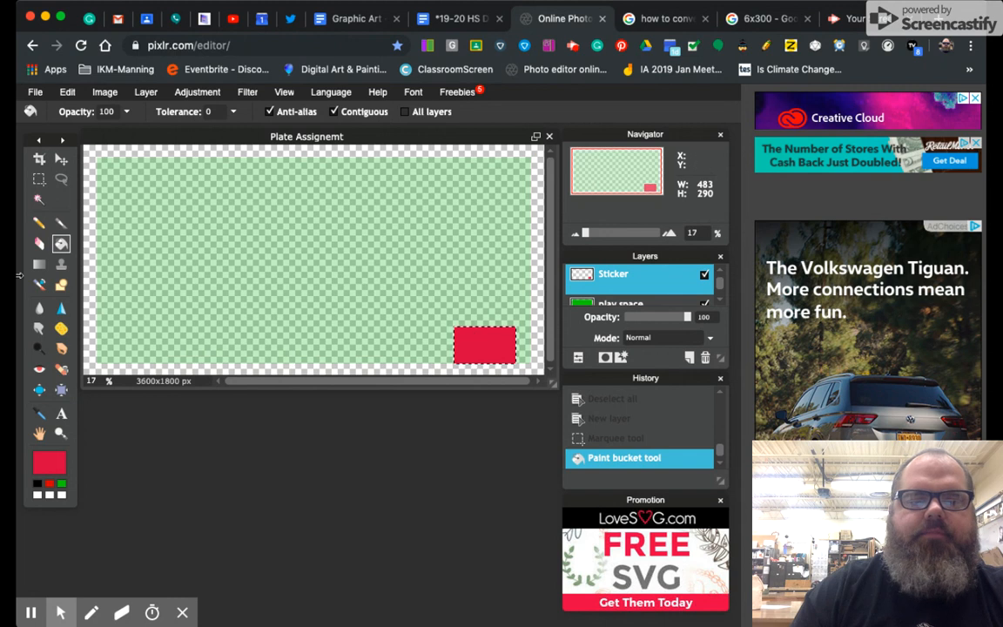
# - Switch to the Gradient tool and open its gradient for editing
pyautogui.click(38, 264)
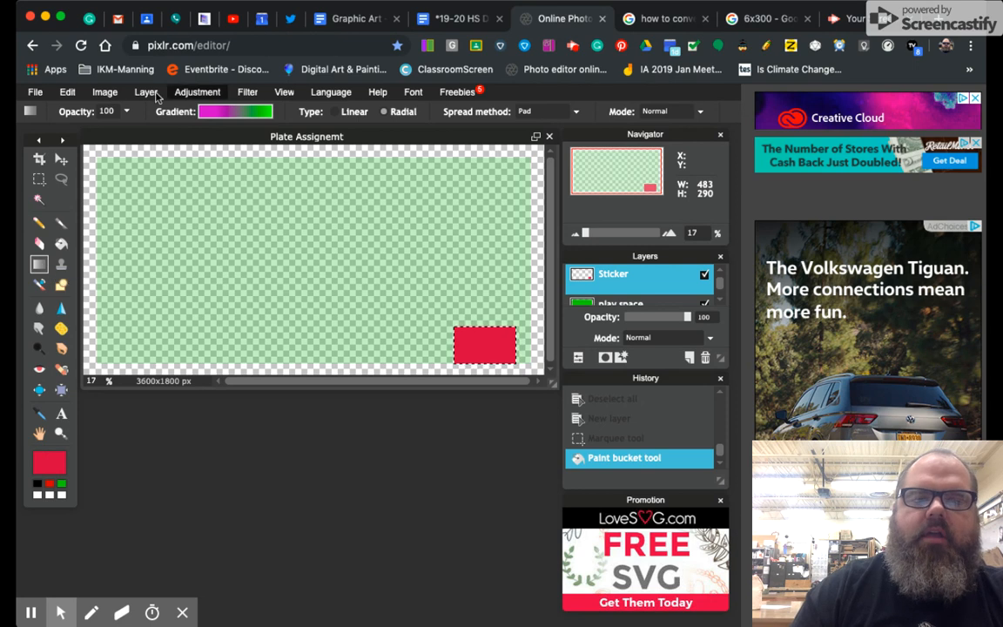
pyautogui.click(126, 113)
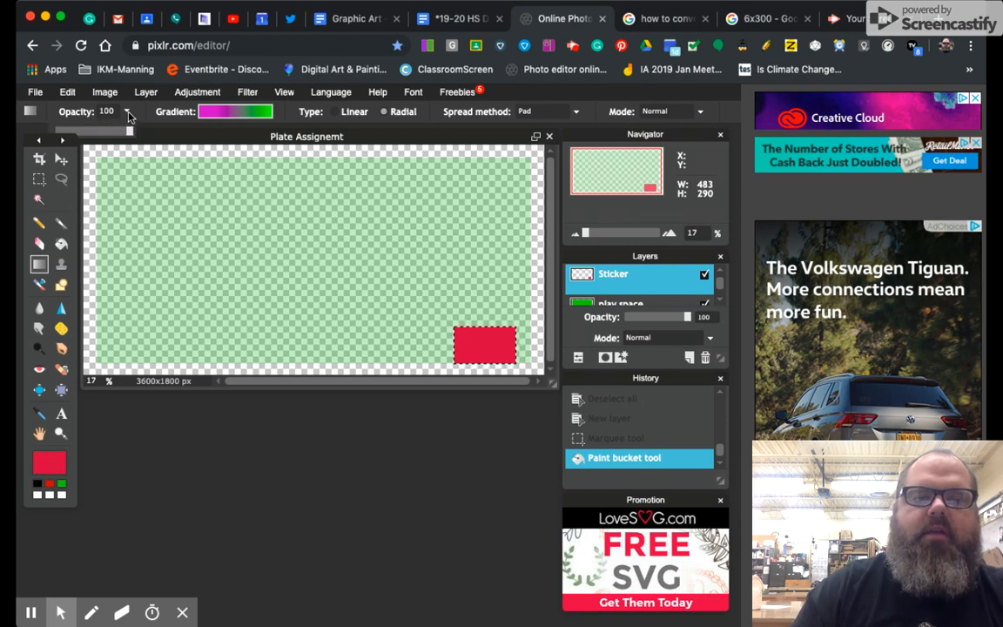
pyautogui.click(226, 112)
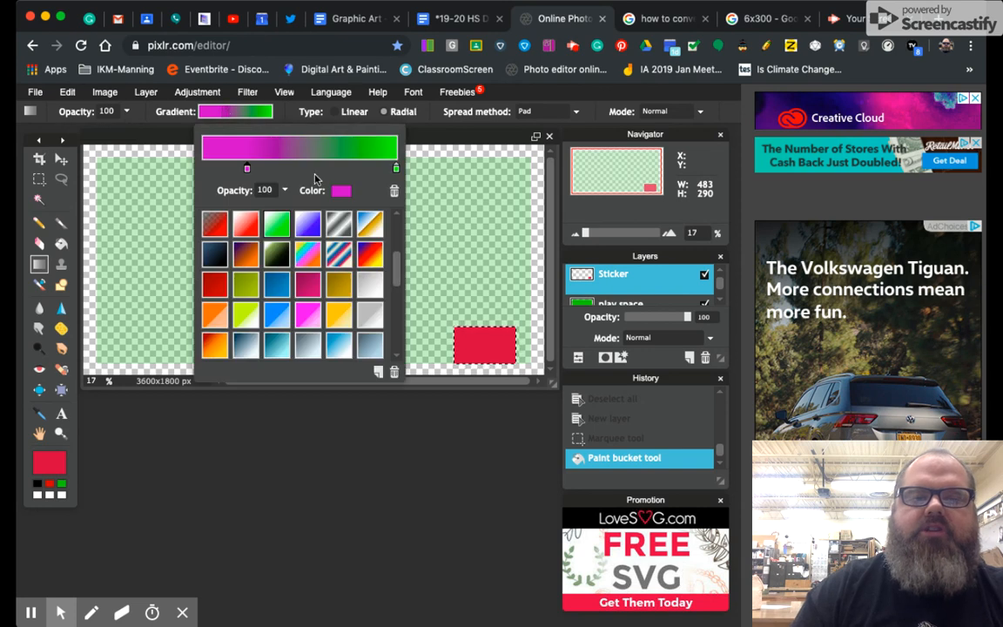
# - Move the gradient's magenta stop to the very start of the gradient and recolor it red c70300
pyautogui.moveTo(247, 168); pyautogui.dragTo(204, 168)
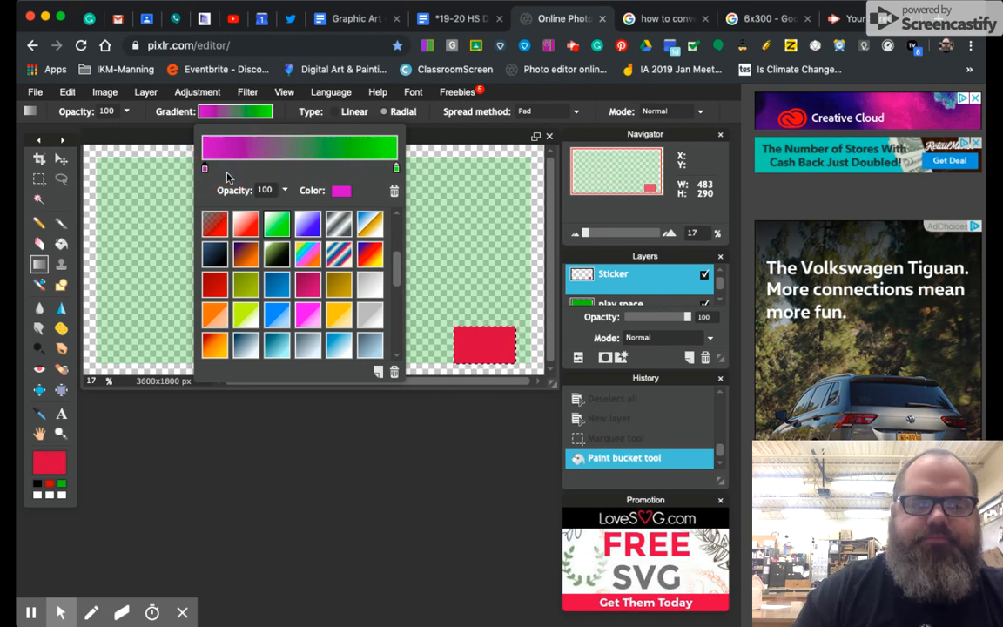
pyautogui.click(340, 190)
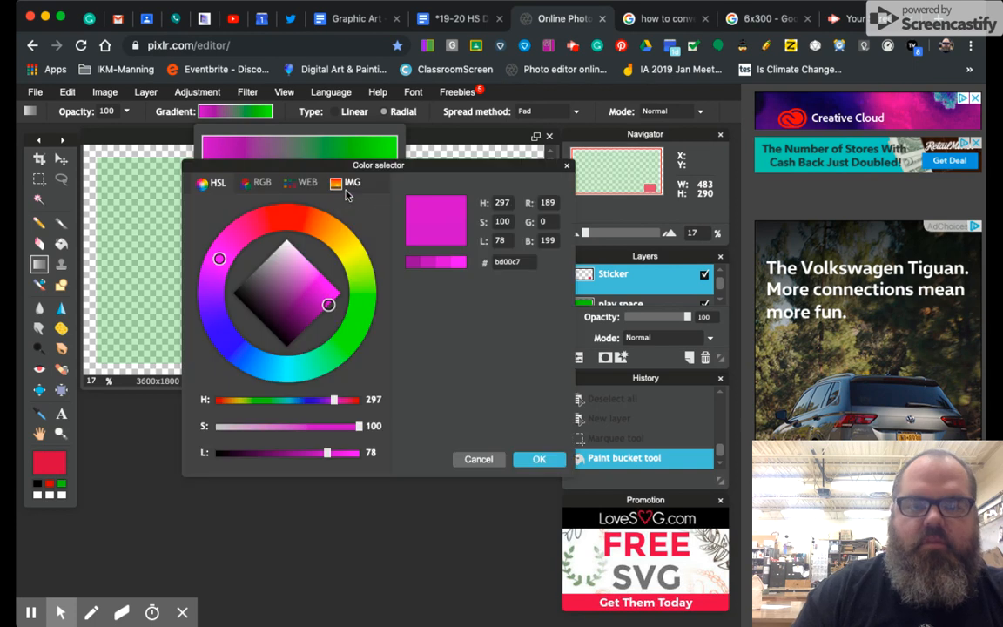
pyautogui.click(288, 216)
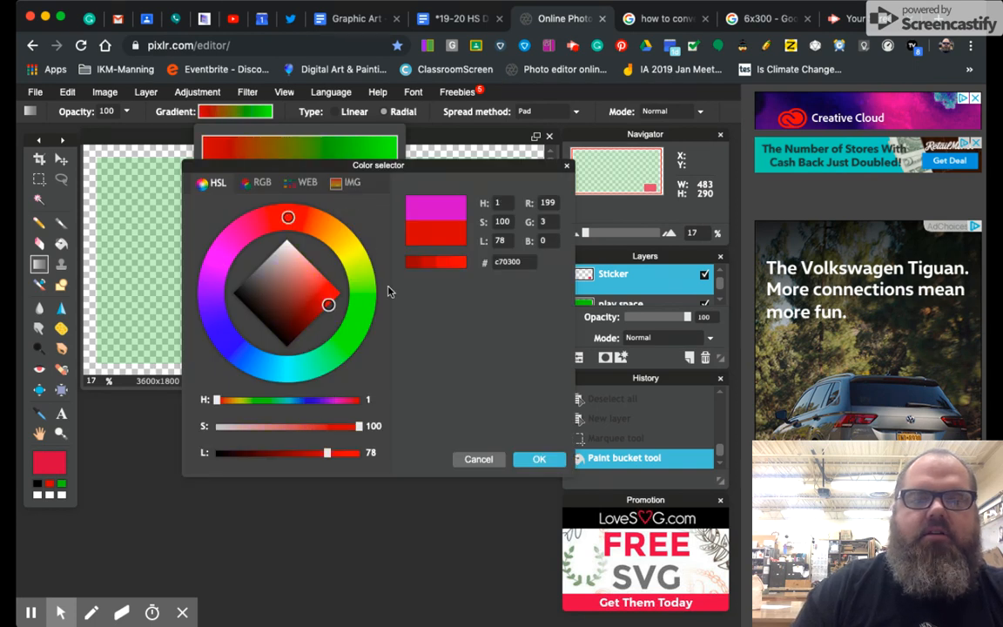
pyautogui.click(541, 459)
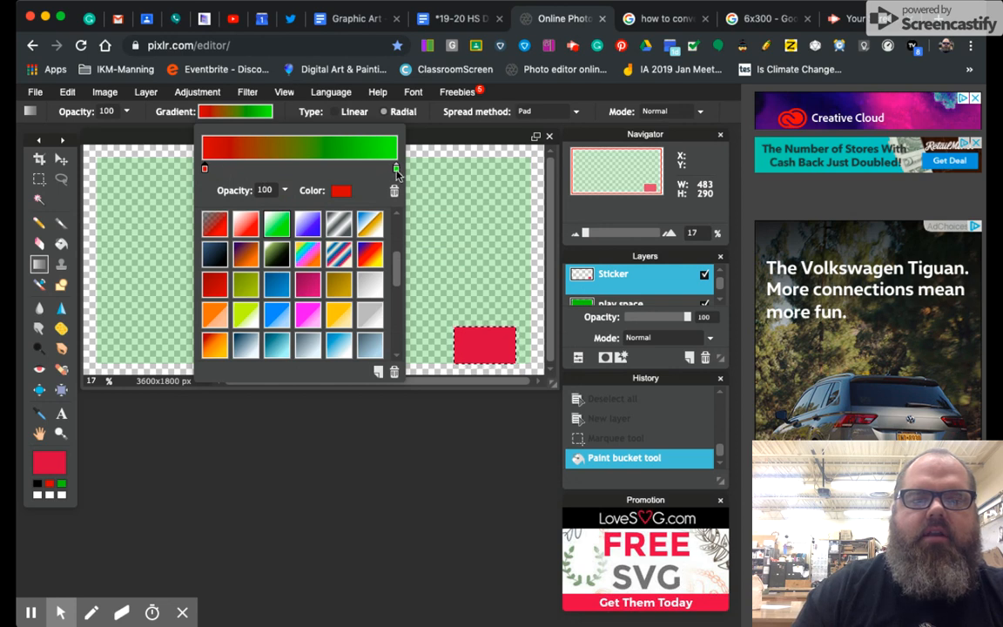
# - Recolor the gradient's green end stop to magenta cc37cc, trying lighter and darker shades on the way
pyautogui.click(397, 169)
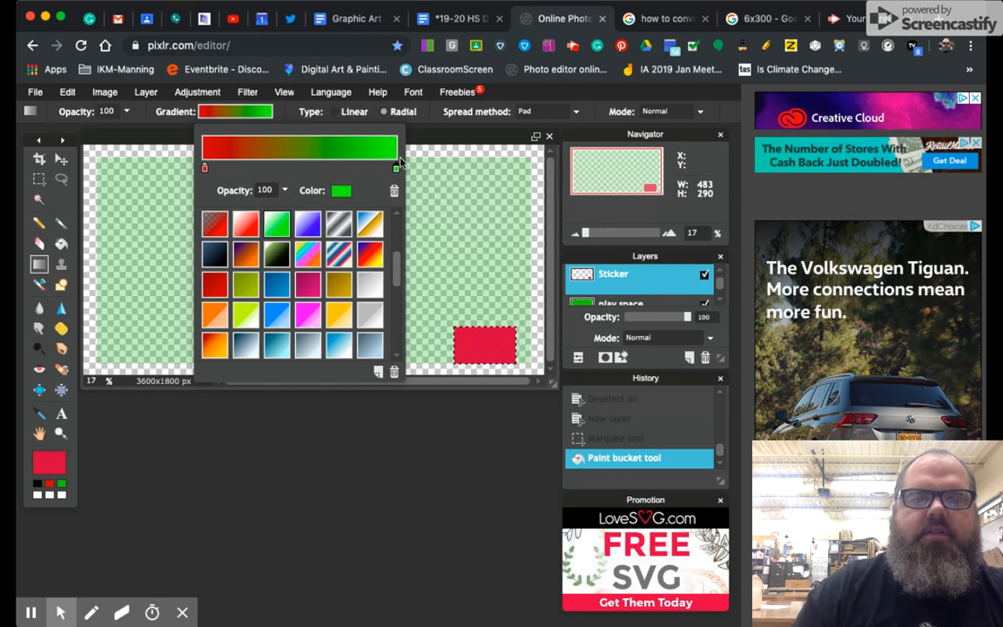
pyautogui.click(341, 190)
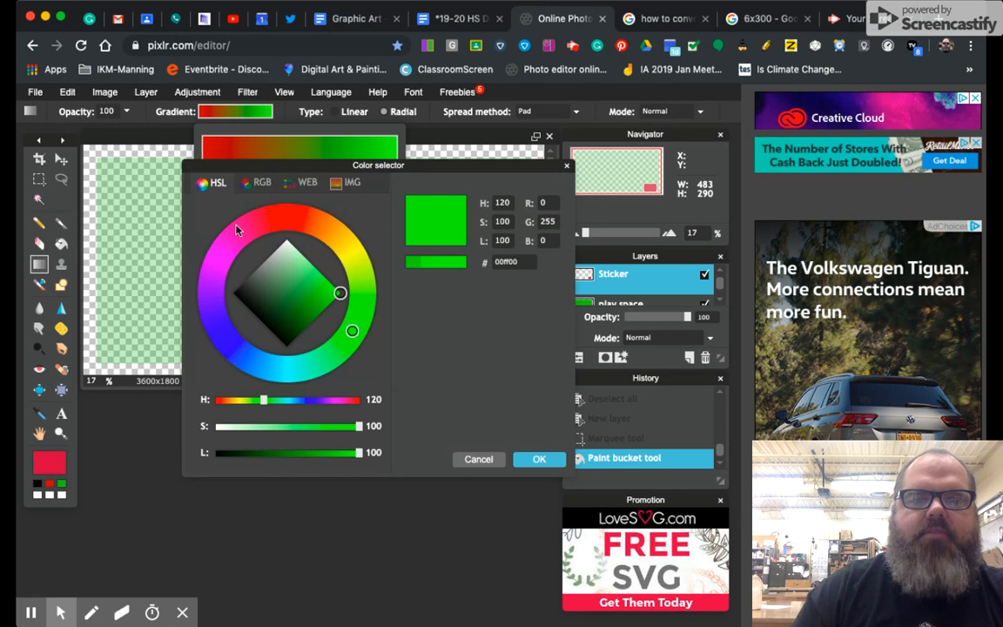
pyautogui.click(226, 248)
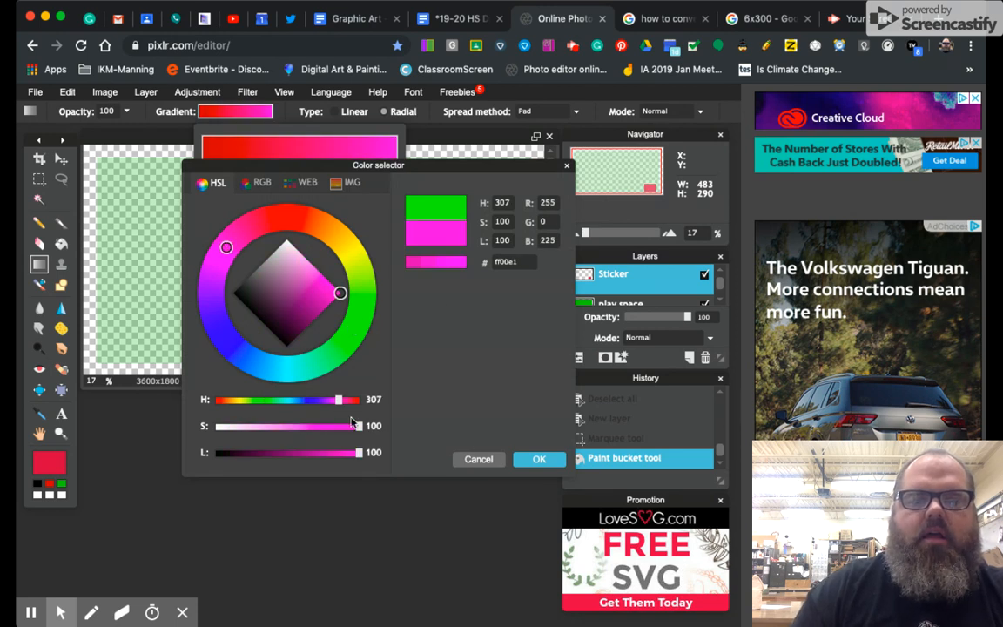
pyautogui.moveTo(359, 429); pyautogui.dragTo(332, 425)
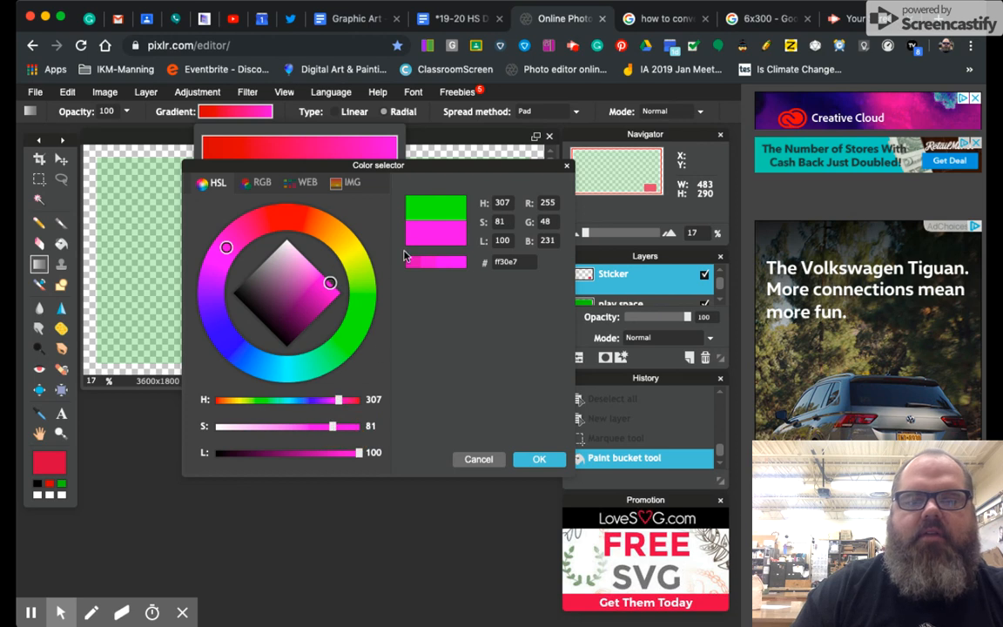
pyautogui.click(460, 265)
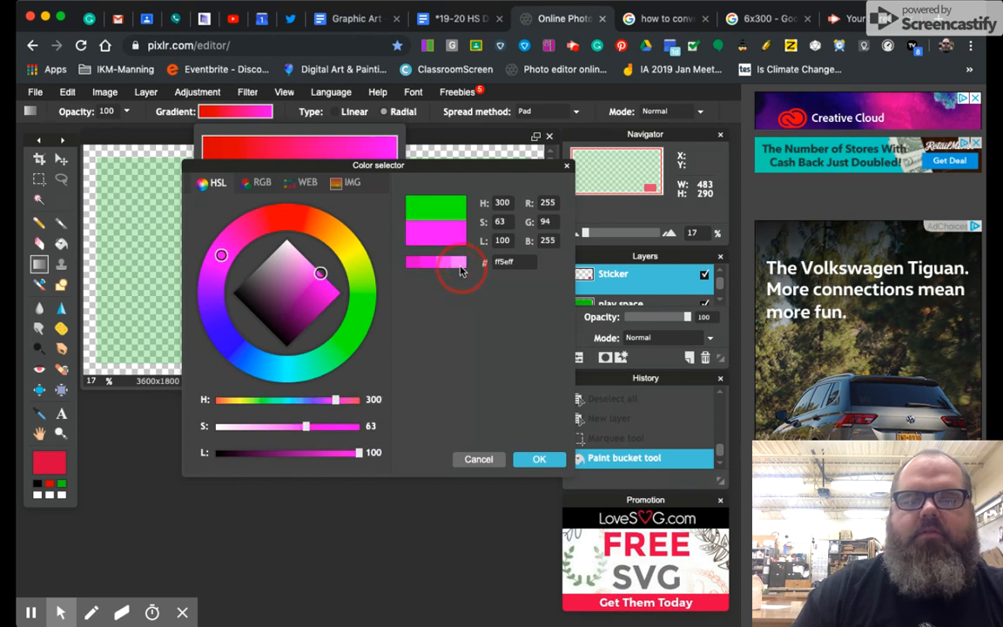
pyautogui.click(440, 264)
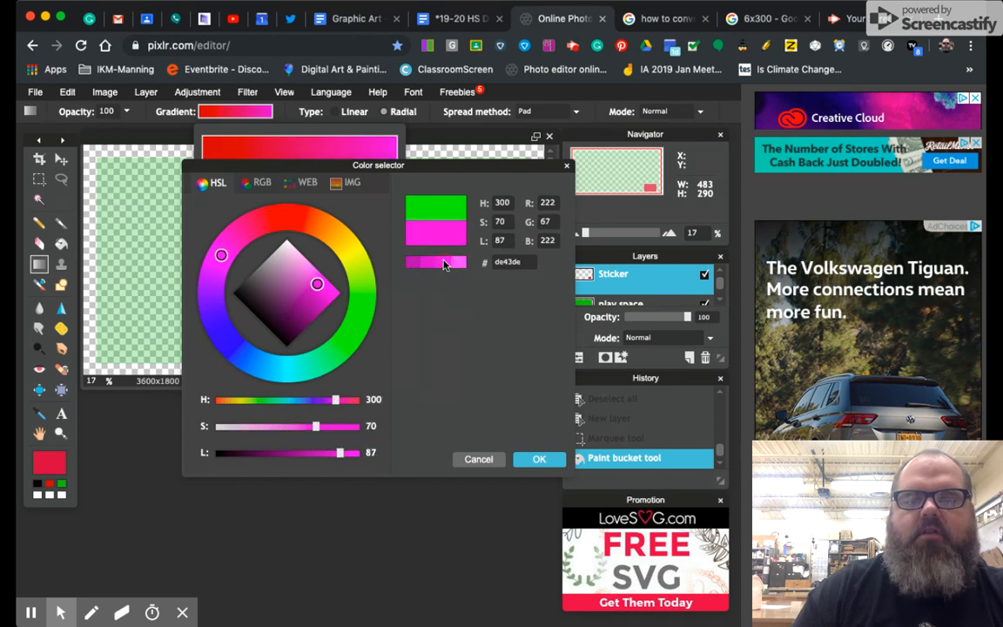
pyautogui.click(428, 265)
pyautogui.click(414, 265)
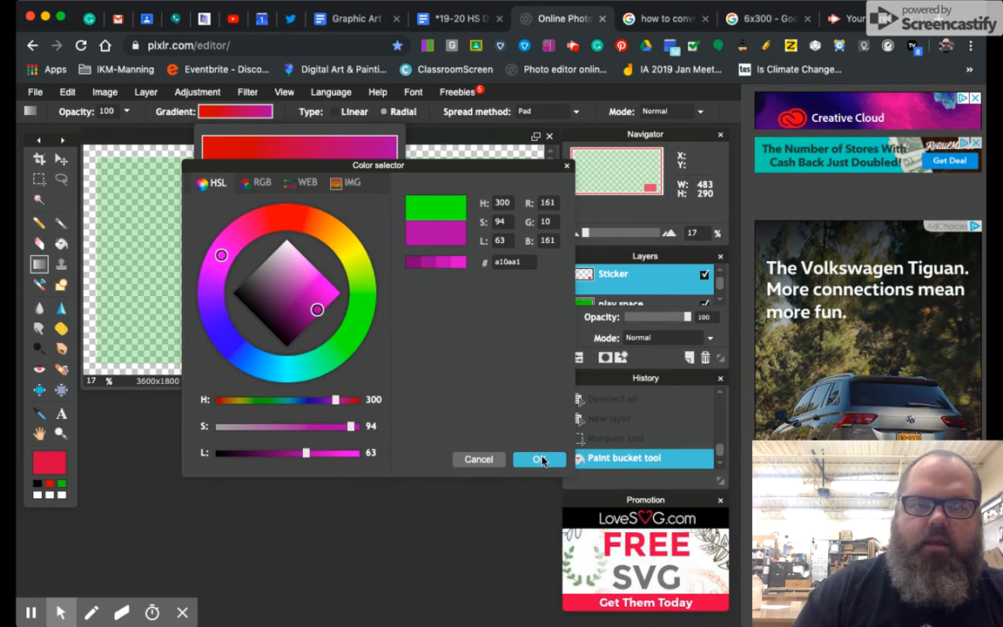
pyautogui.click(461, 263)
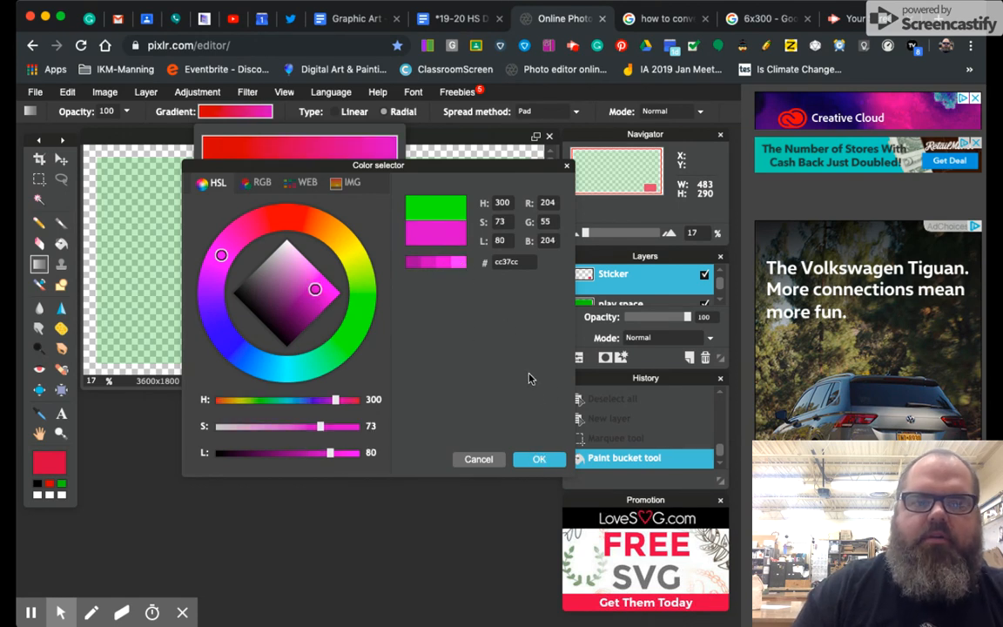
pyautogui.click(540, 460)
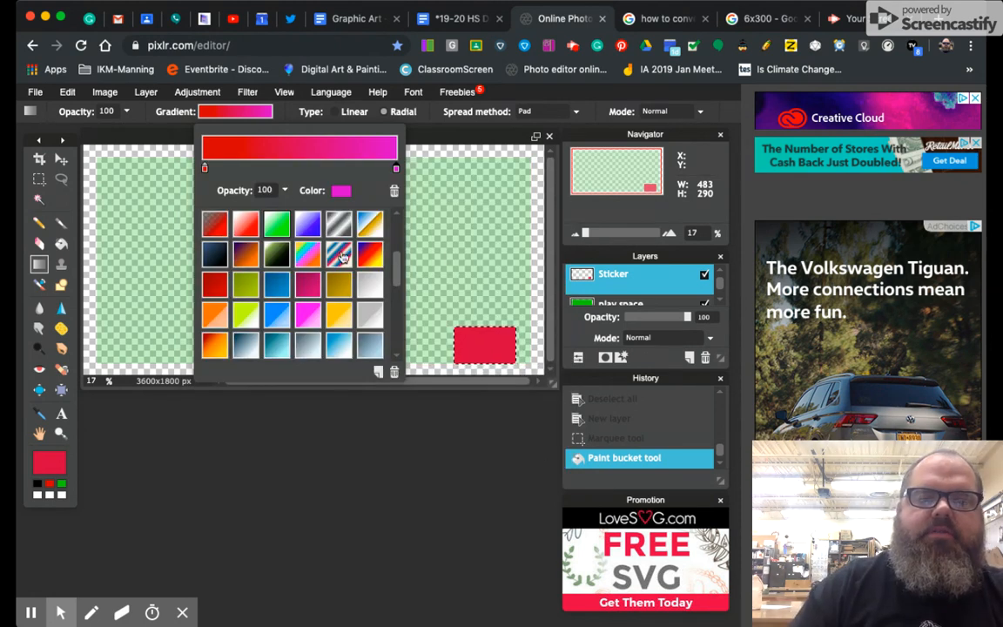
# - Try the striped, metallic grey, lime and transparent-to-red gradient presets, and choose the dark purple to orange preset
pyautogui.click(340, 254)
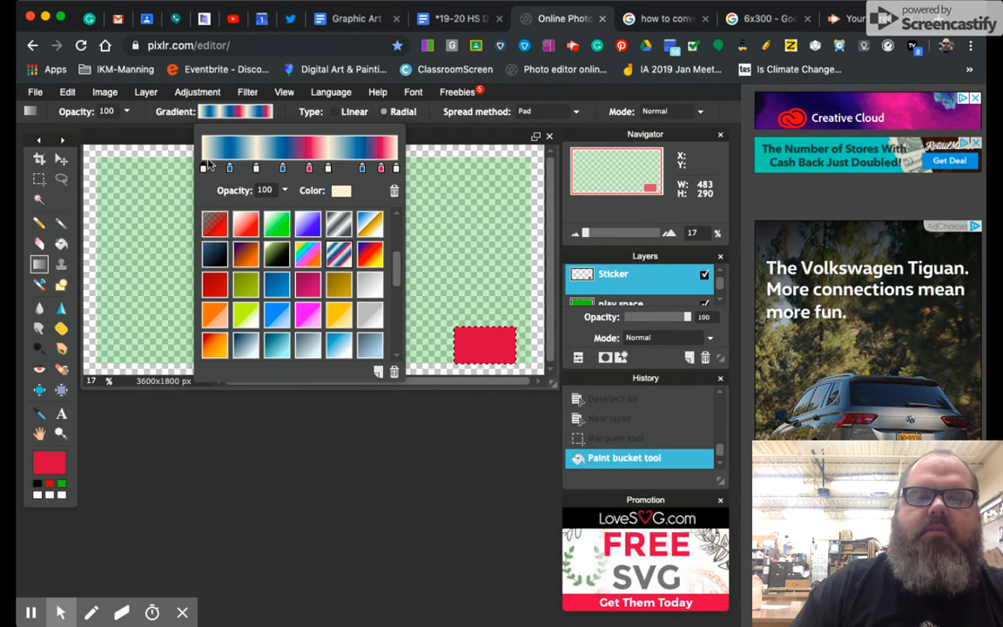
pyautogui.click(339, 225)
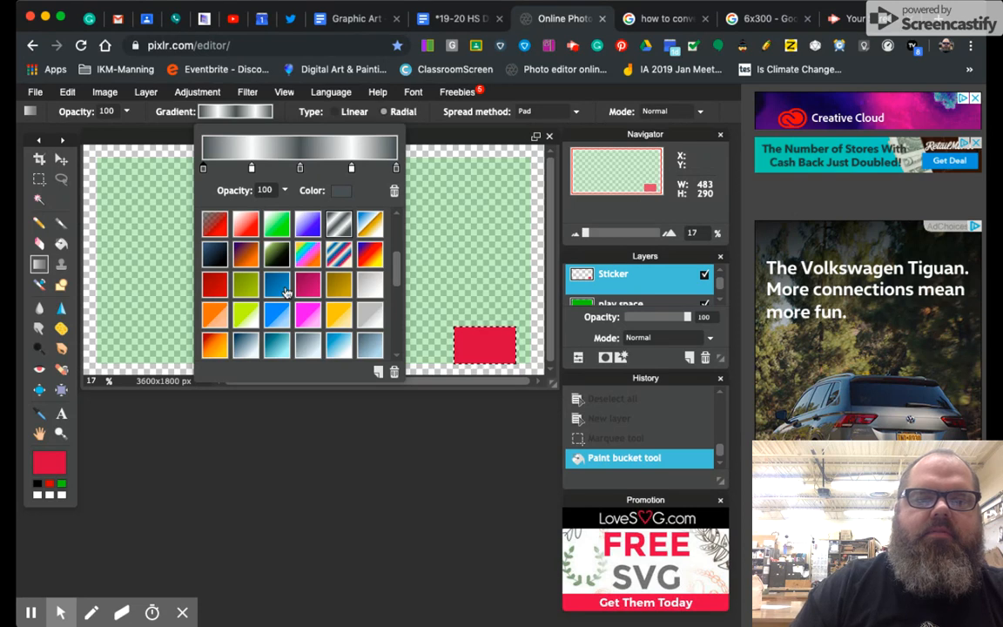
pyautogui.click(244, 315)
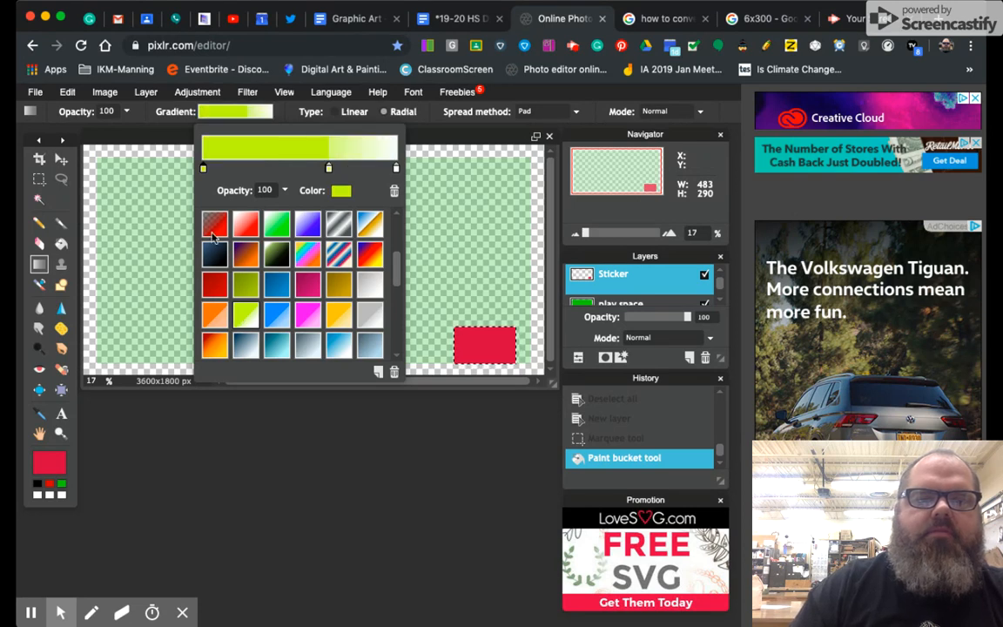
pyautogui.click(214, 226)
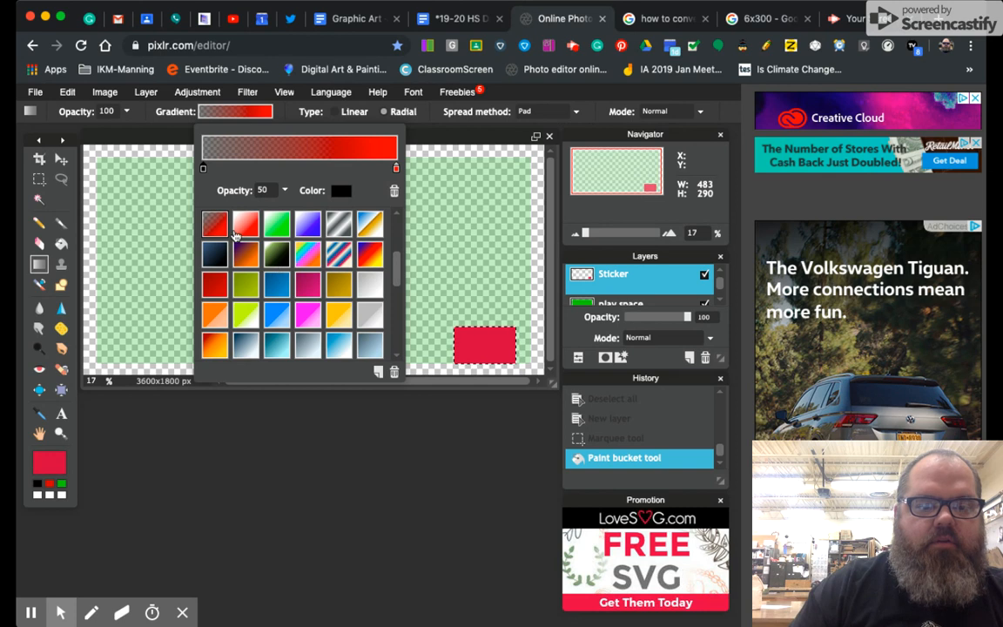
pyautogui.click(247, 257)
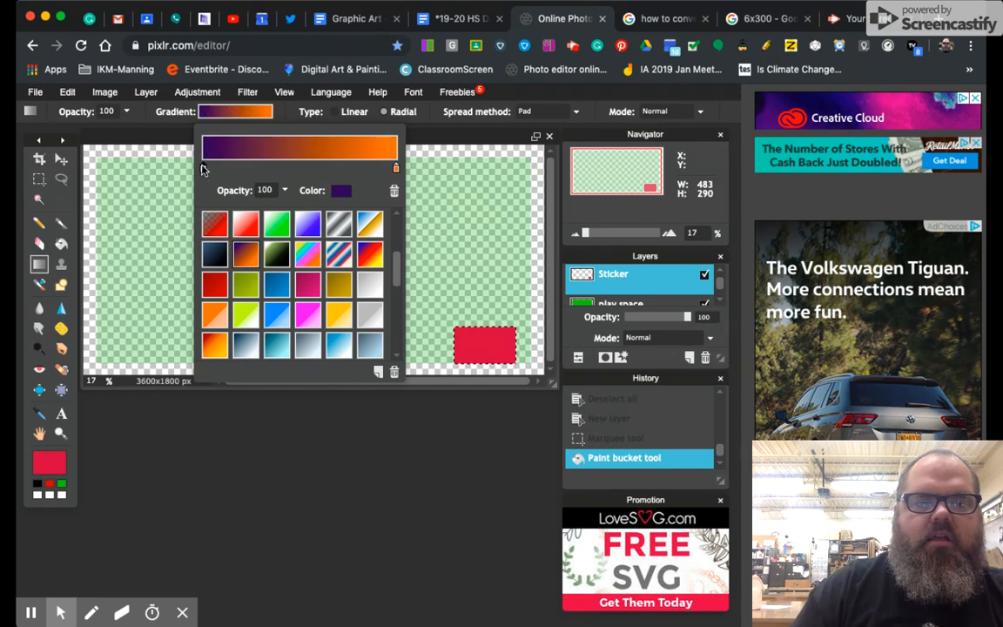
# - Recolor the gradient's dark purple start stop to pale yellow, about edeb8a, trying olive and lighter yellow shades on the way
pyautogui.click(340, 190)
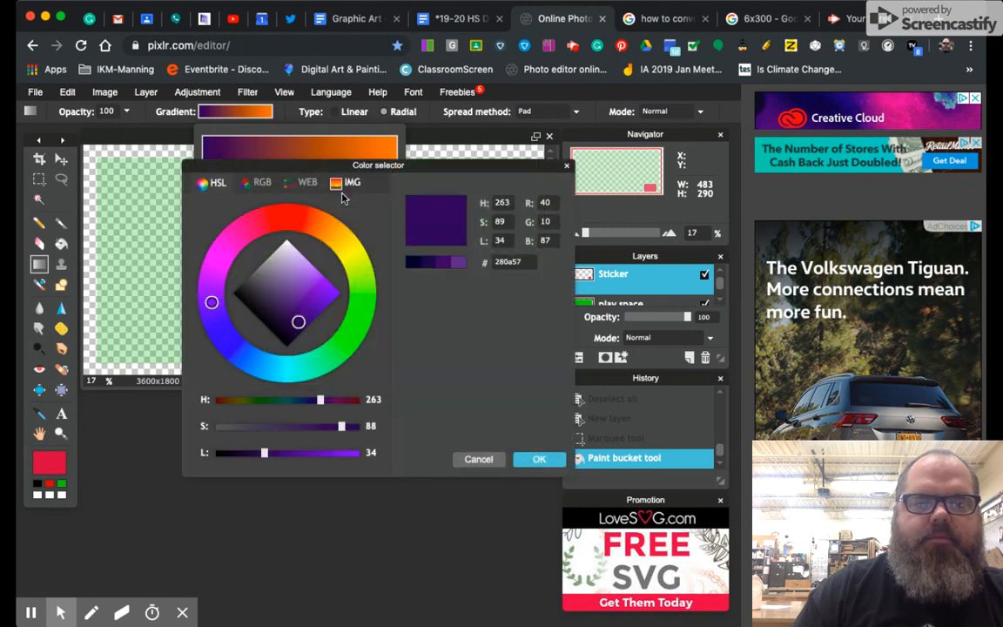
pyautogui.moveTo(268, 230)
pyautogui.mouseDown()
pyautogui.moveTo(266, 222)
pyautogui.moveTo(314, 219)
pyautogui.moveTo(356, 262)
pyautogui.mouseUp()
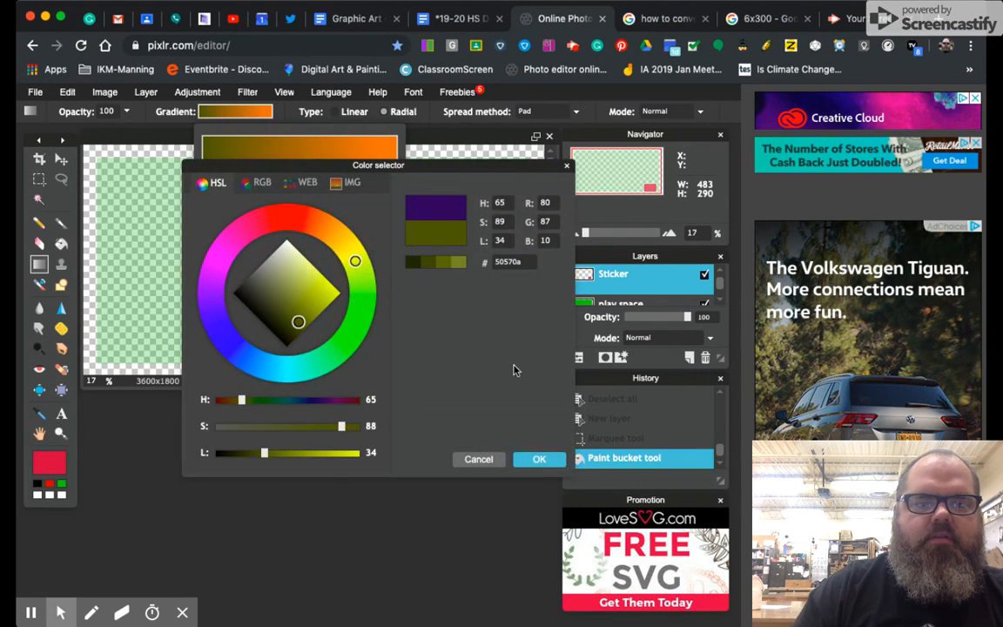
pyautogui.moveTo(353, 261); pyautogui.dragTo(351, 254)
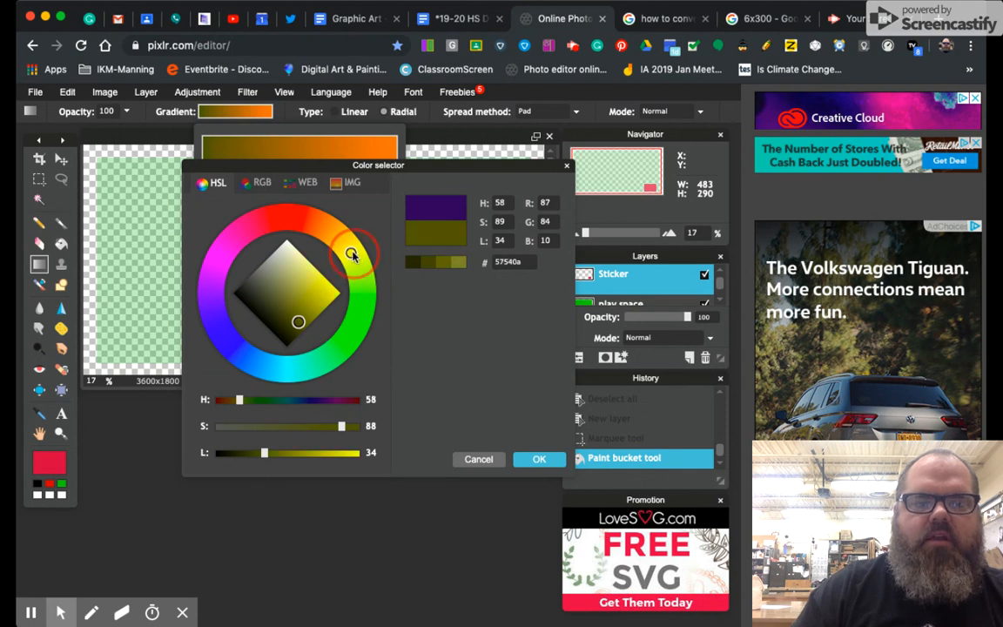
pyautogui.click(305, 274)
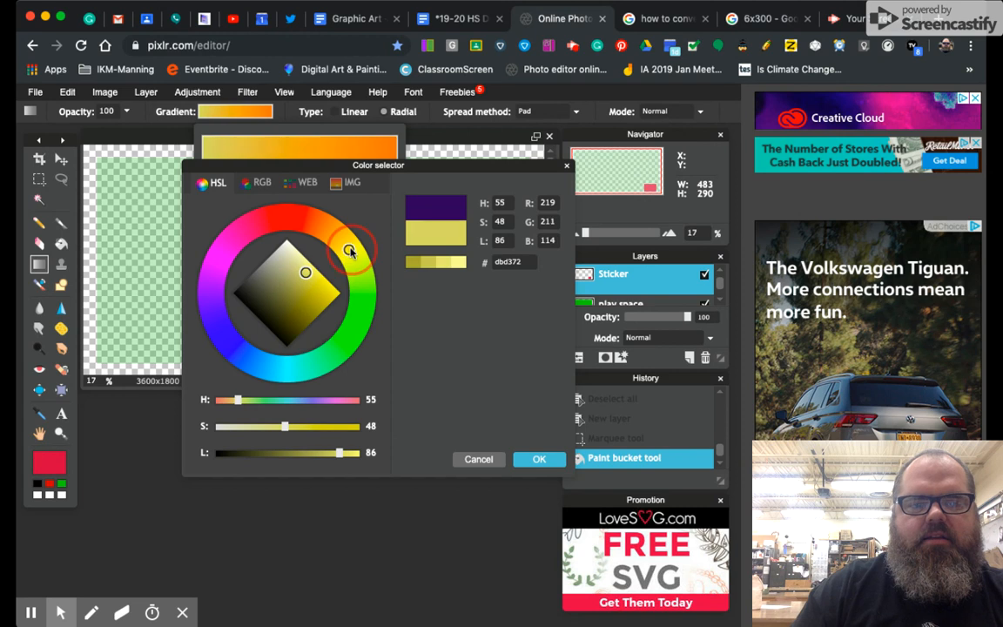
pyautogui.moveTo(350, 253); pyautogui.dragTo(353, 259)
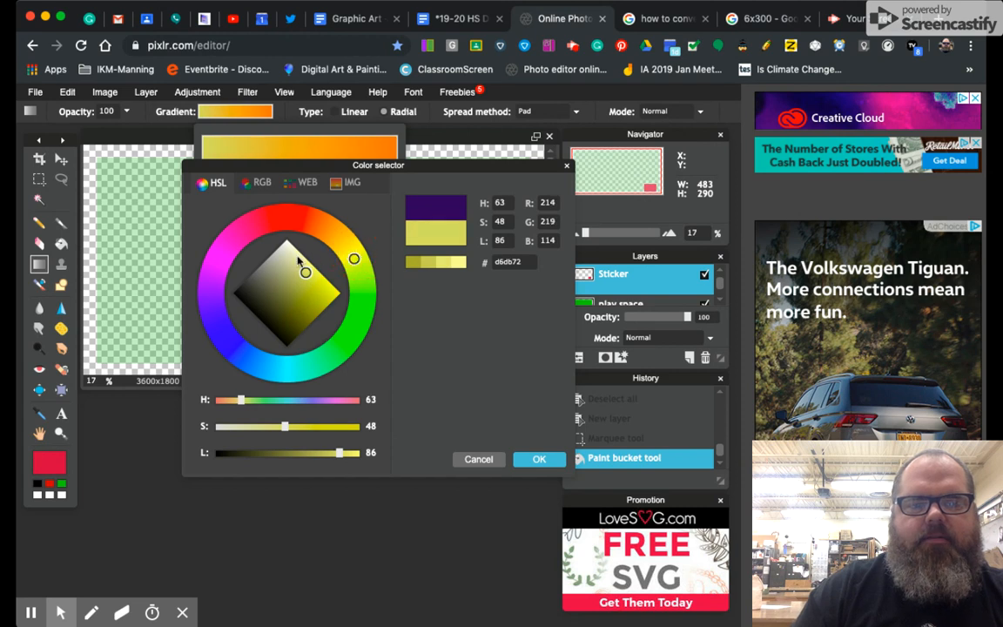
pyautogui.click(298, 259)
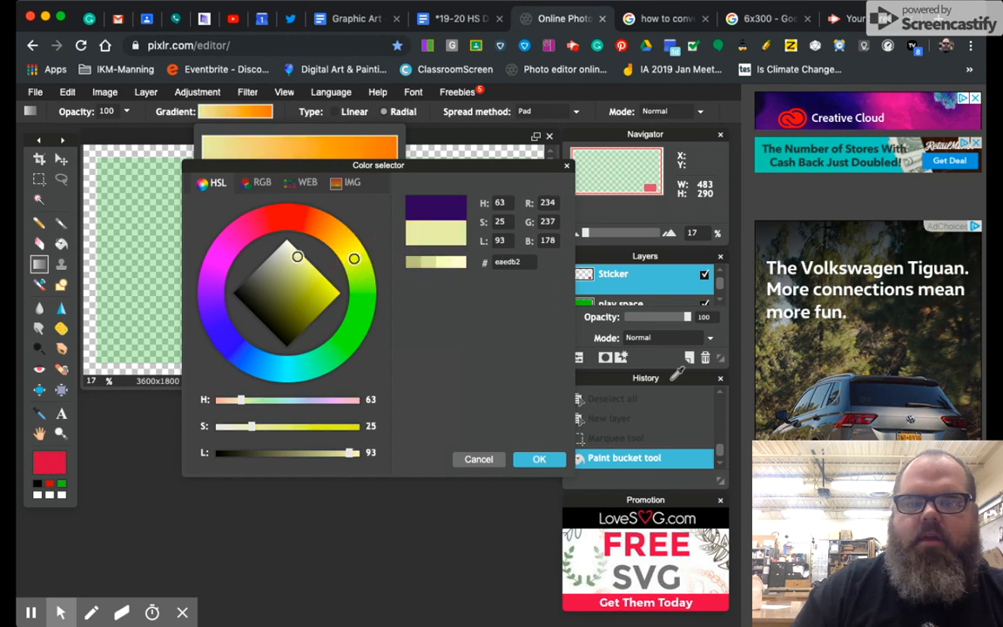
pyautogui.click(353, 256)
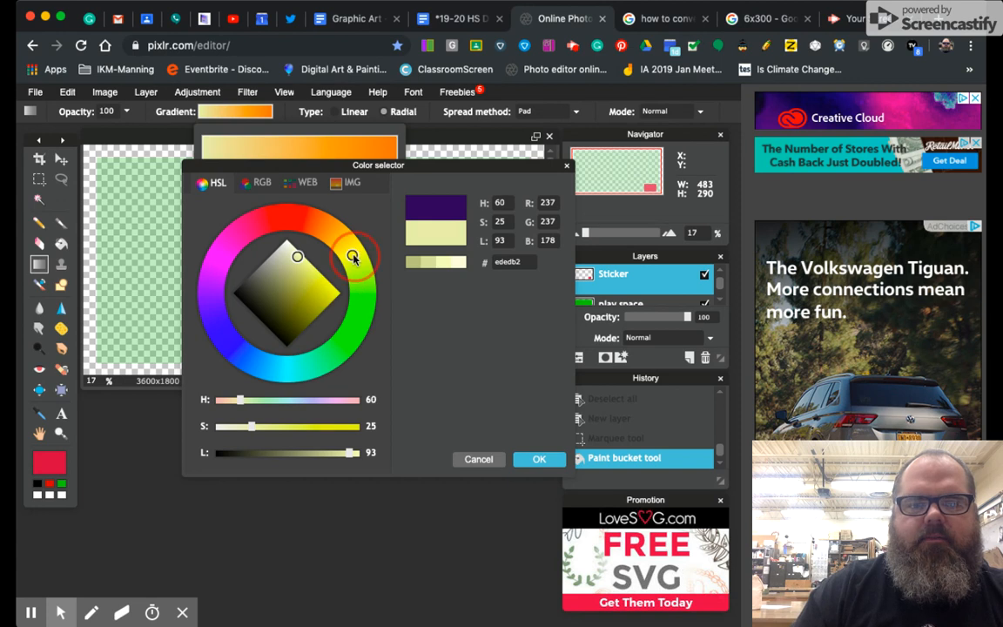
pyautogui.click(251, 428)
pyautogui.moveTo(251, 428); pyautogui.dragTo(277, 427)
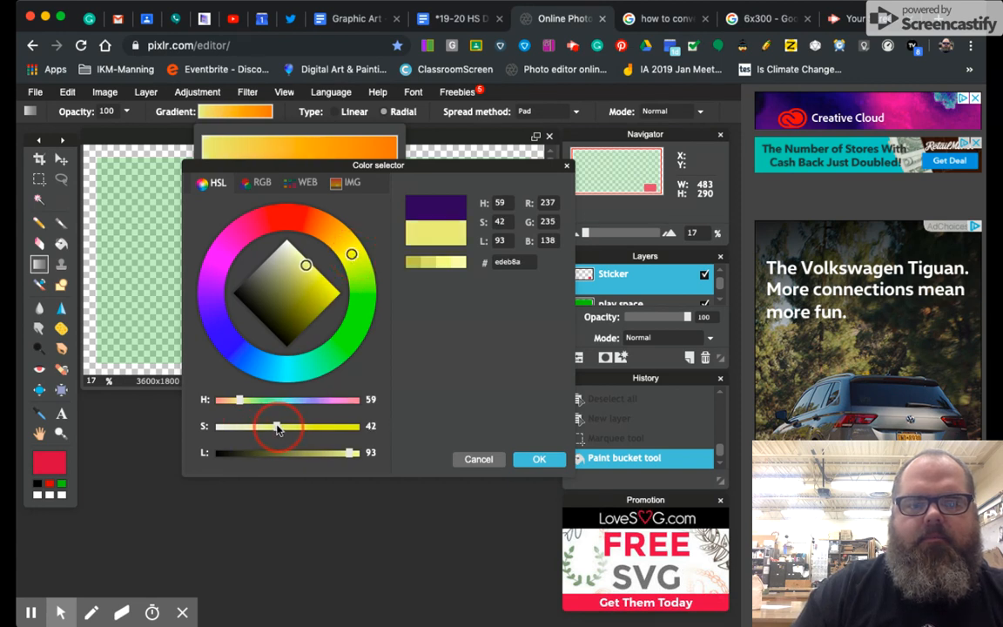
pyautogui.click(539, 456)
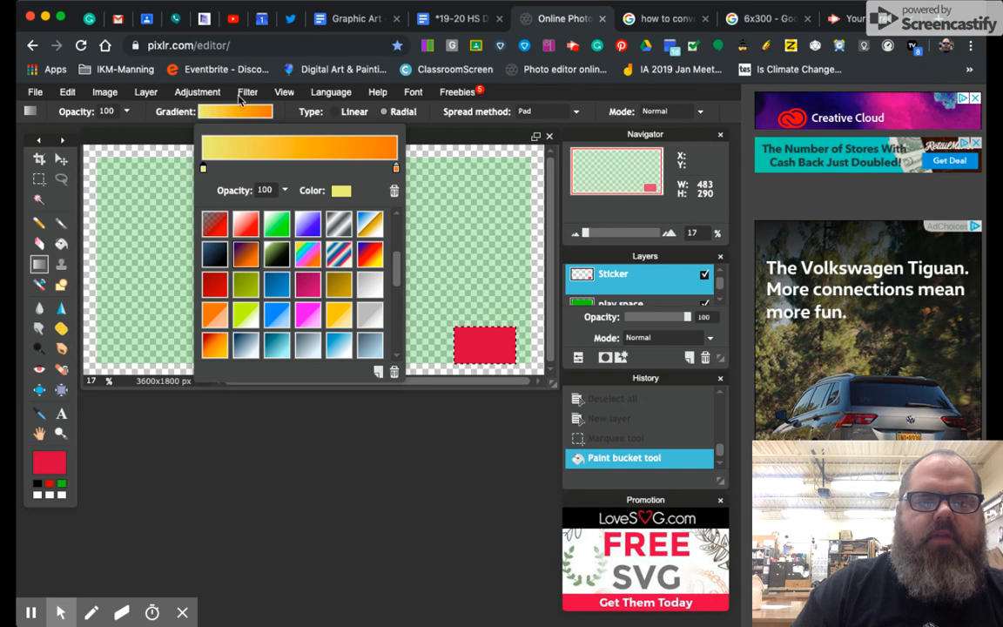
# - Close the gradient editor and try radial gradient fills from different starting points inside the selected sticker rectangle
pyautogui.click(336, 112)
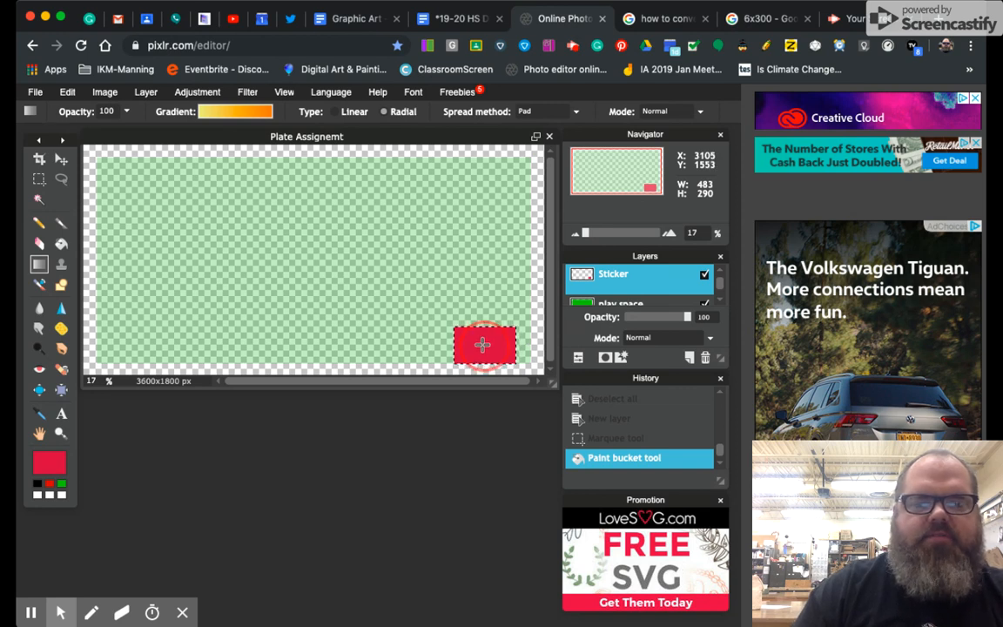
pyautogui.moveTo(482, 344); pyautogui.dragTo(494, 323)
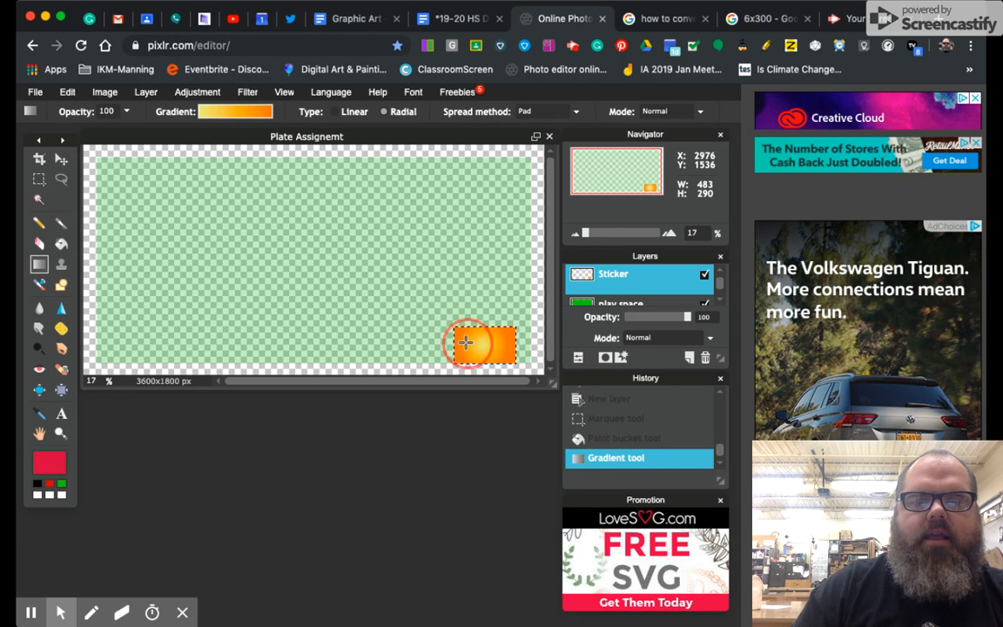
pyautogui.moveTo(474, 345); pyautogui.dragTo(485, 347)
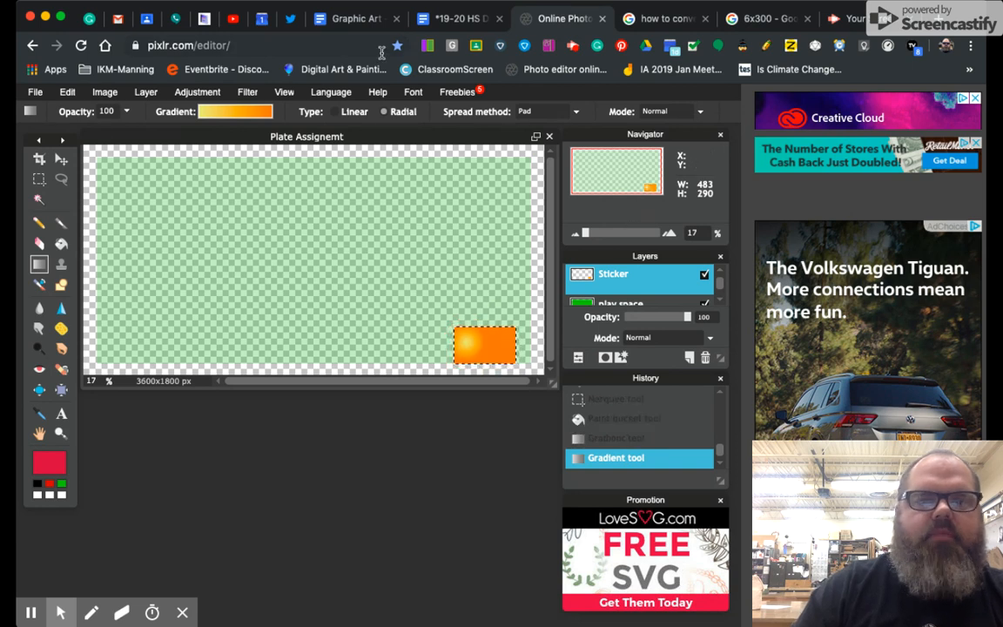
# - Fill the selected sticker rectangle with a horizontal linear gradient running from yellow to orange, and deselect it with the Marquee tool
pyautogui.click(334, 113)
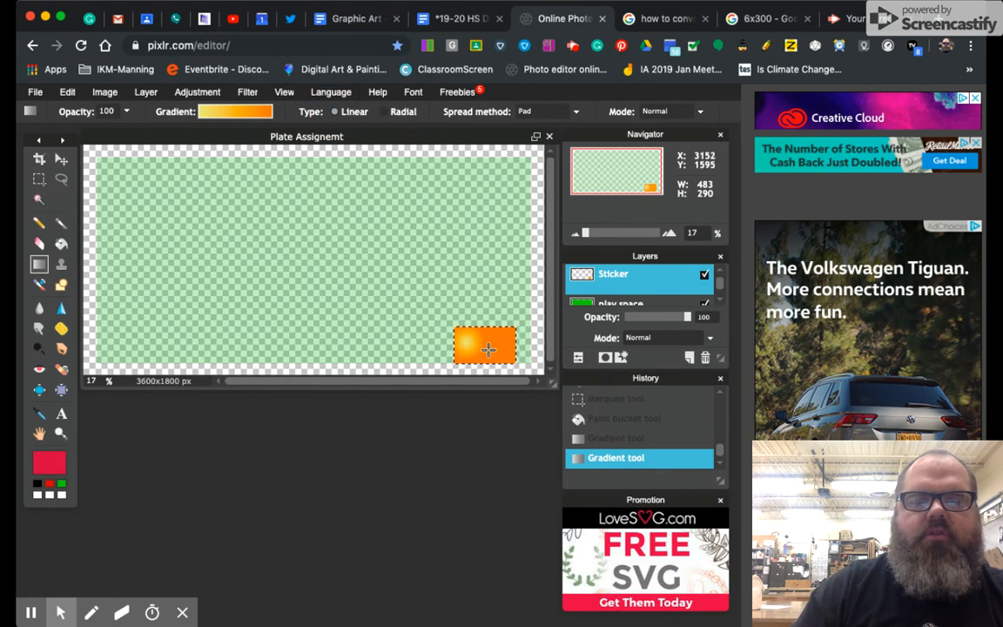
pyautogui.moveTo(474, 348)
pyautogui.mouseDown()
pyautogui.moveTo(504, 341)
pyautogui.moveTo(490, 320)
pyautogui.moveTo(469, 337)
pyautogui.moveTo(474, 351)
pyautogui.mouseUp()
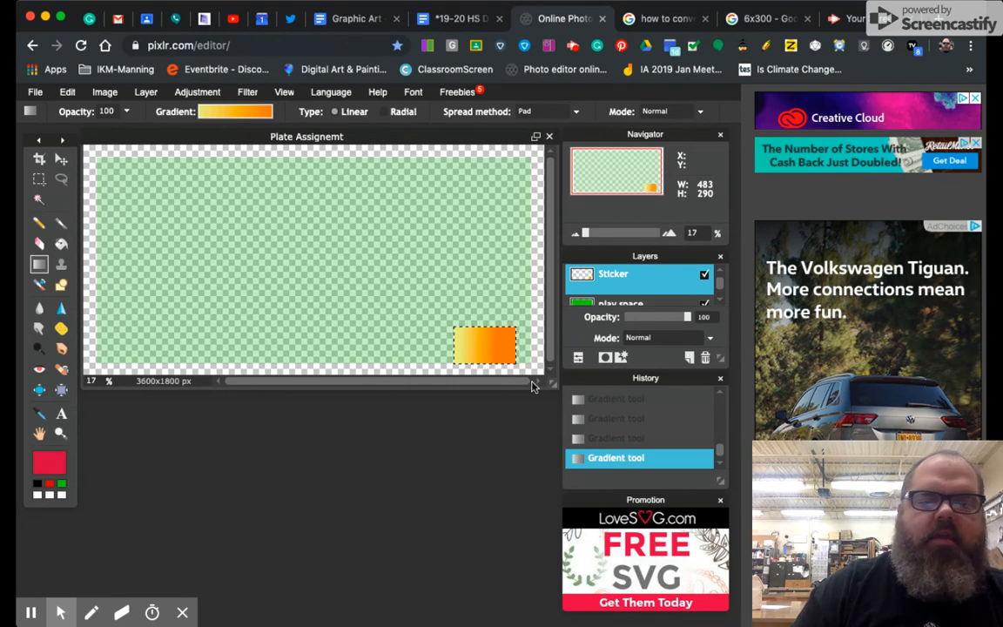
pyautogui.click(40, 179)
pyautogui.click(365, 340)
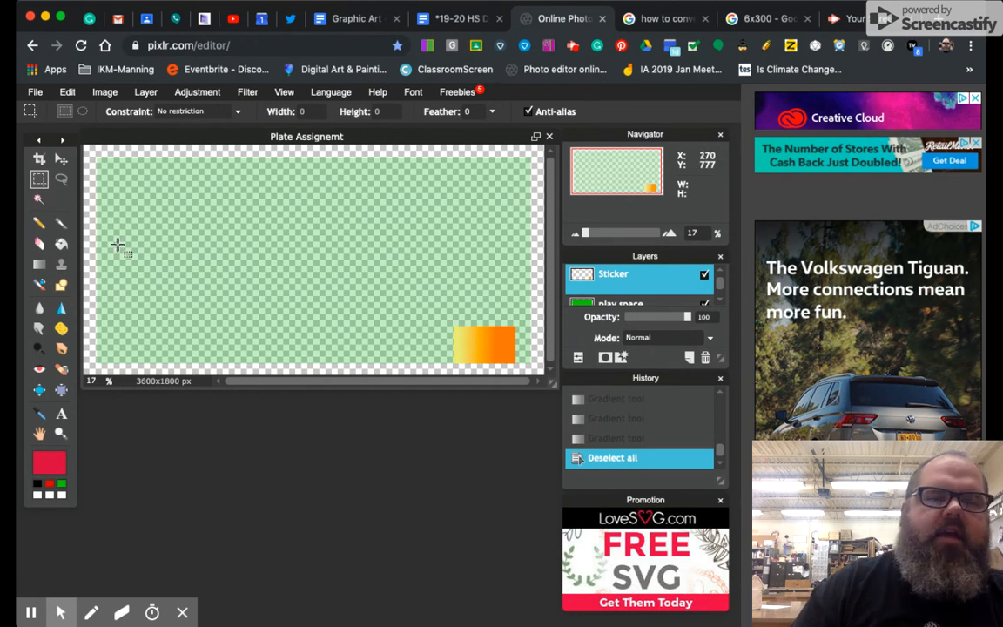
# - Add the text "AUG" near the upper edge of the canvas with the Type tool
pyautogui.click(61, 413)
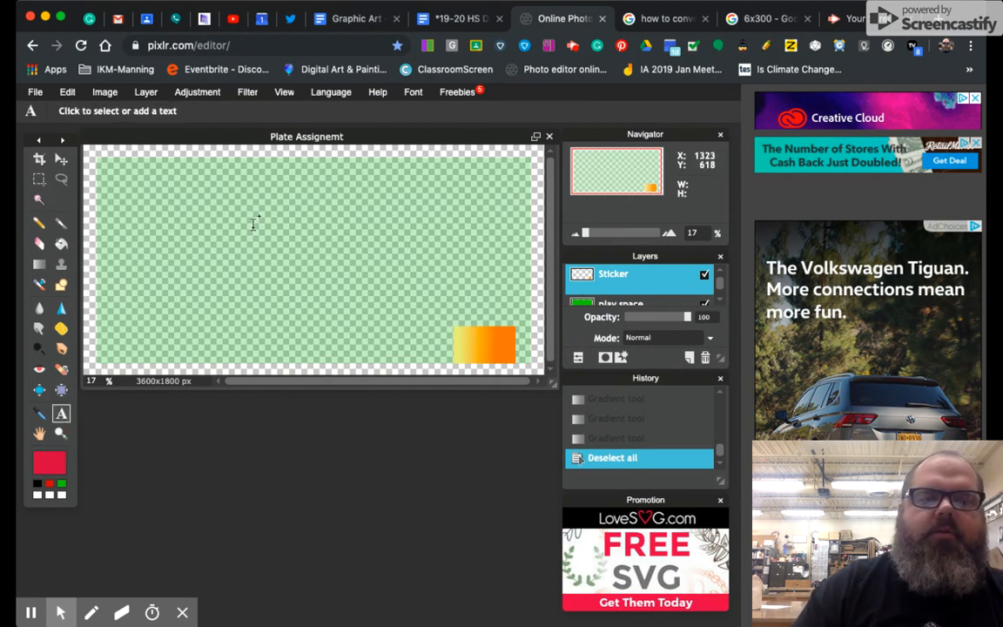
pyautogui.click(239, 184)
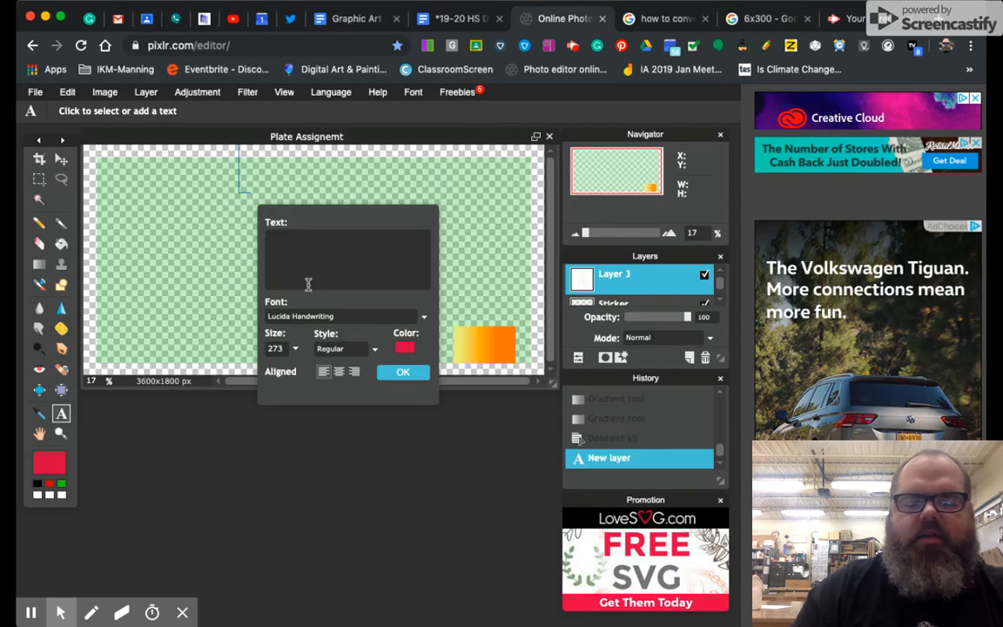
pyautogui.write('AUG')
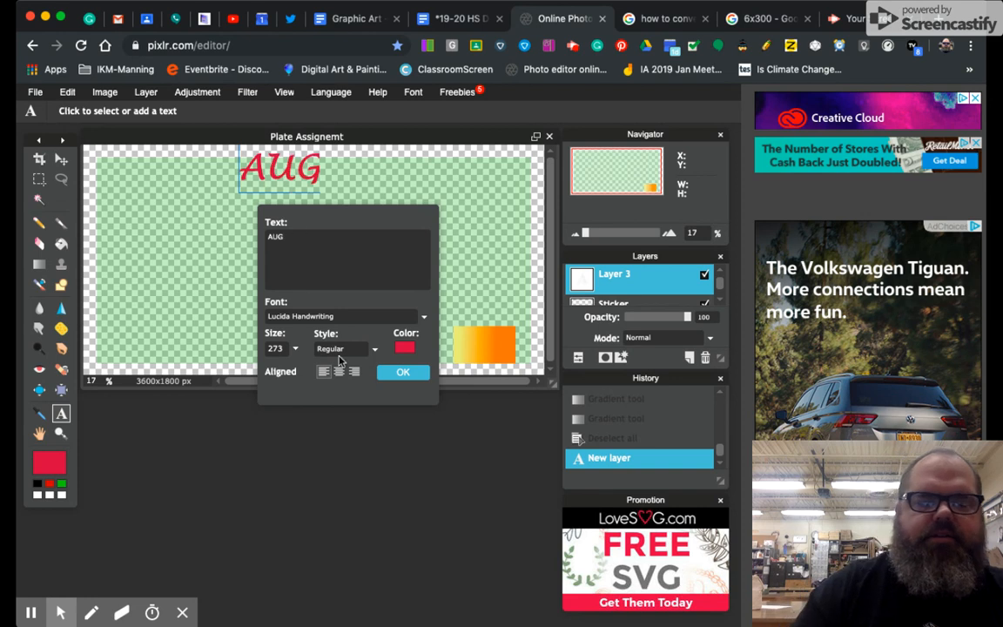
# - Move the text settings window below the canvas and place the AUG text over the gradient sticker rectangle
pyautogui.click(300, 244)
pyautogui.moveTo(301, 244); pyautogui.dragTo(343, 353)
pyautogui.click(289, 214)
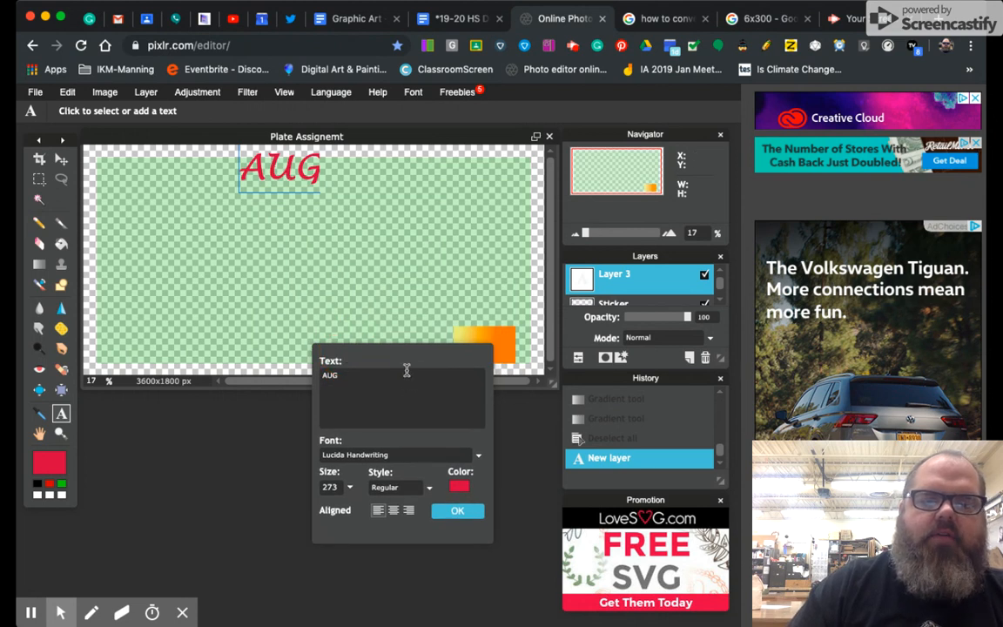
pyautogui.moveTo(403, 357); pyautogui.dragTo(393, 417)
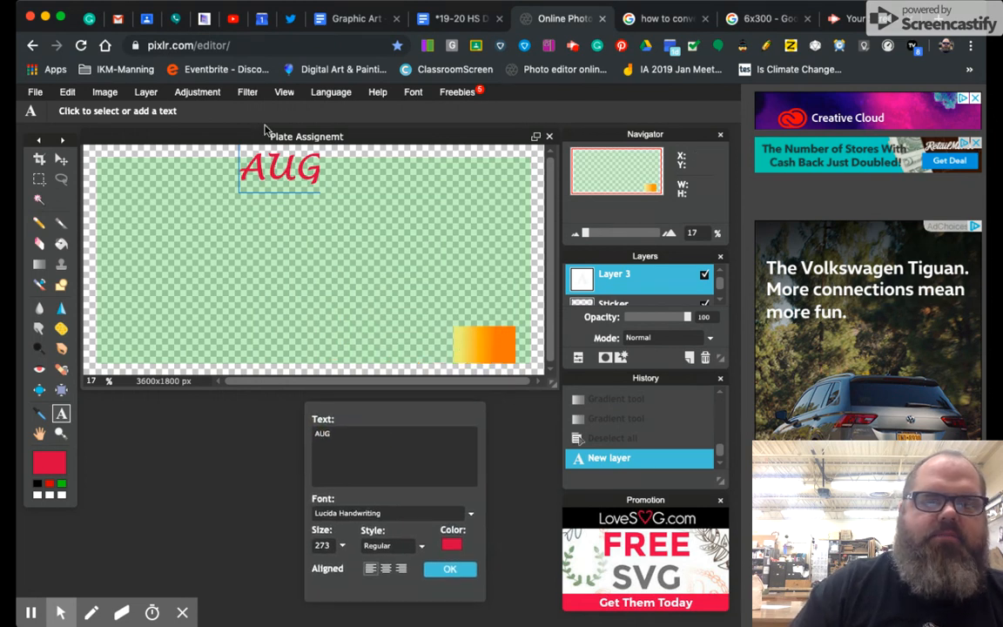
pyautogui.moveTo(249, 154); pyautogui.dragTo(476, 354)
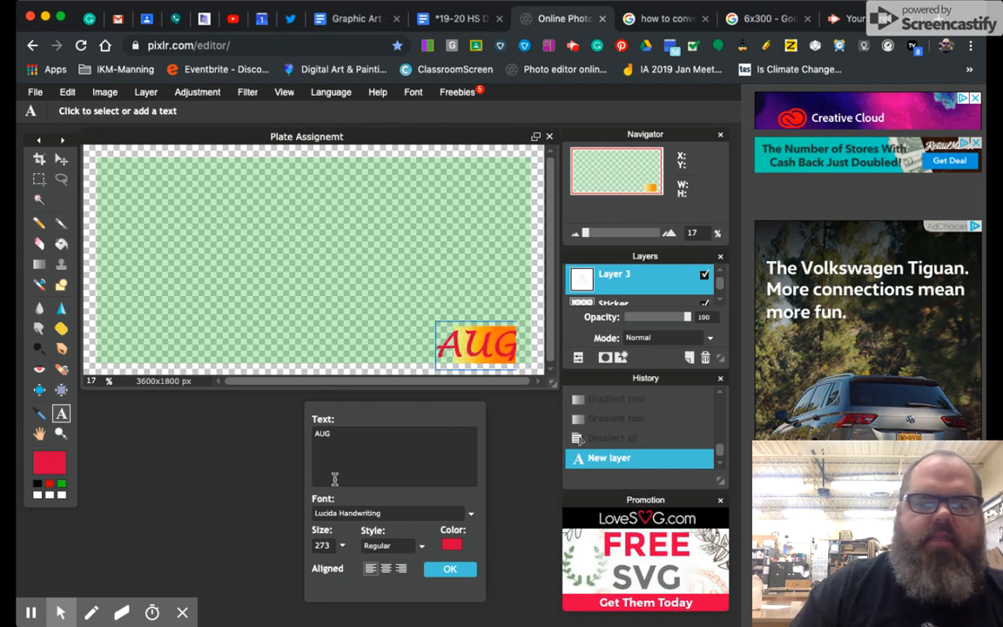
# - Reduce the AUG text size to 144 and center the text on the sticker rectangle
pyautogui.click(342, 546)
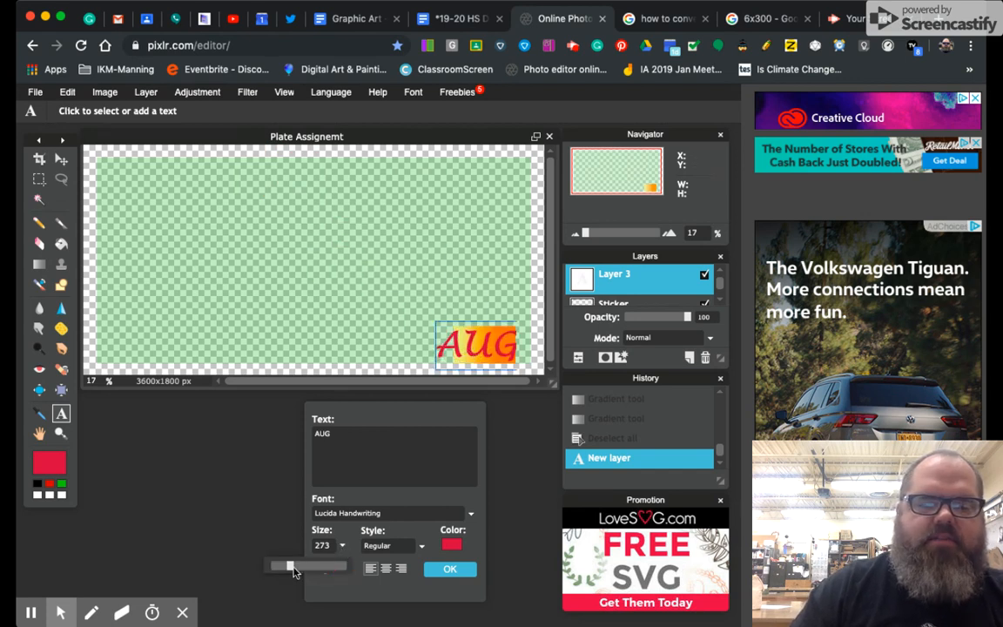
pyautogui.moveTo(293, 572); pyautogui.dragTo(279, 566)
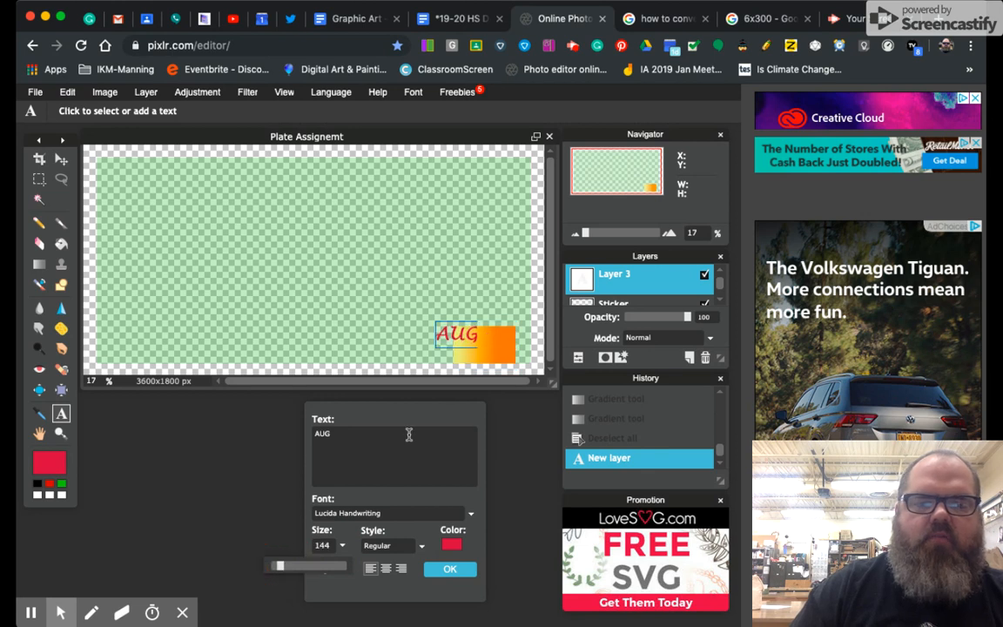
pyautogui.moveTo(470, 340); pyautogui.dragTo(484, 351)
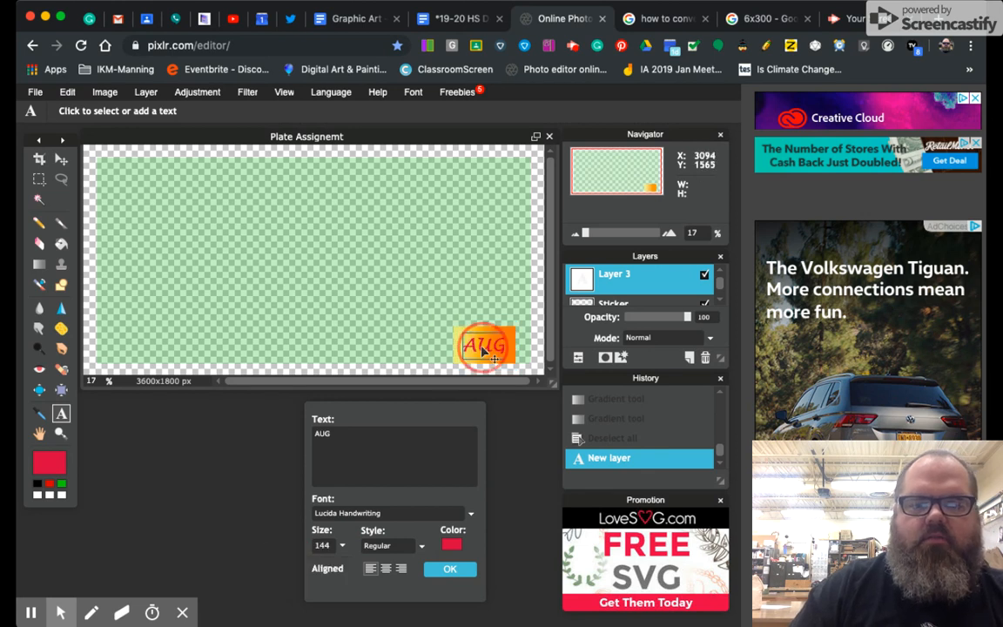
# - Try the Lucida Grande font on the AUG text
pyautogui.click(316, 432)
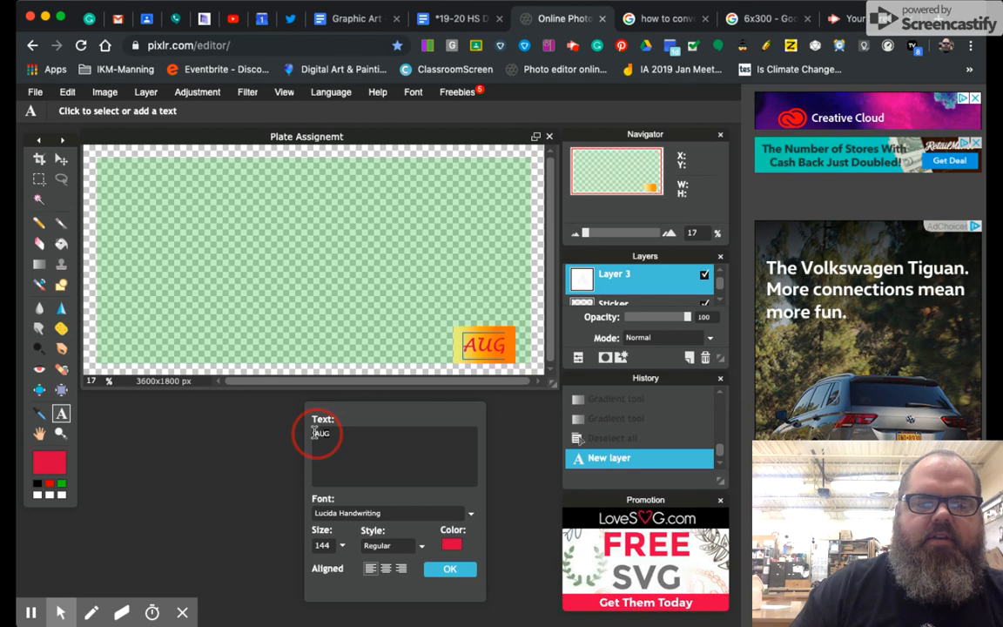
pyautogui.click(386, 516)
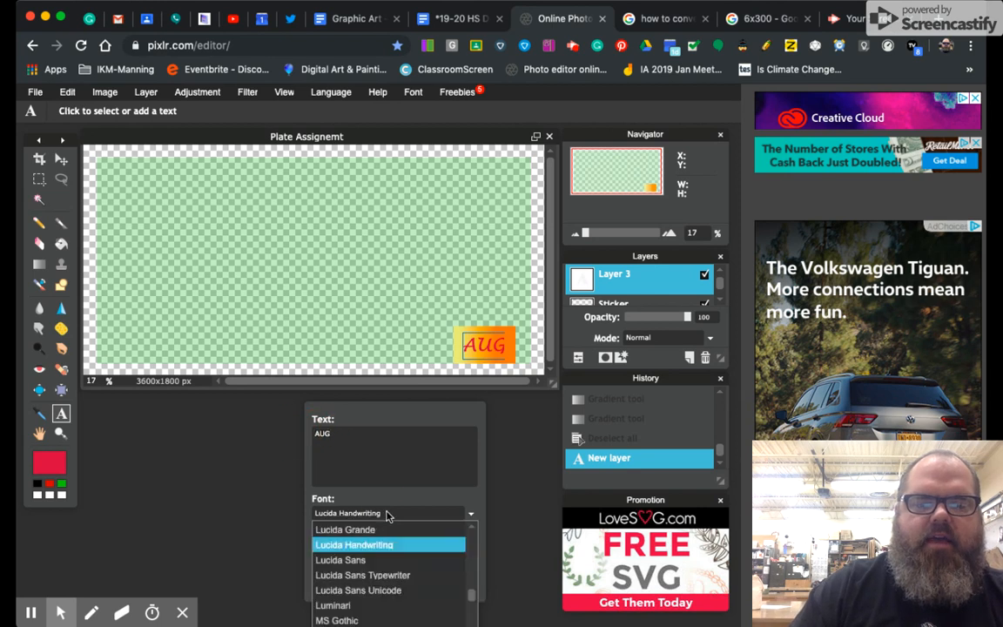
pyautogui.click(357, 530)
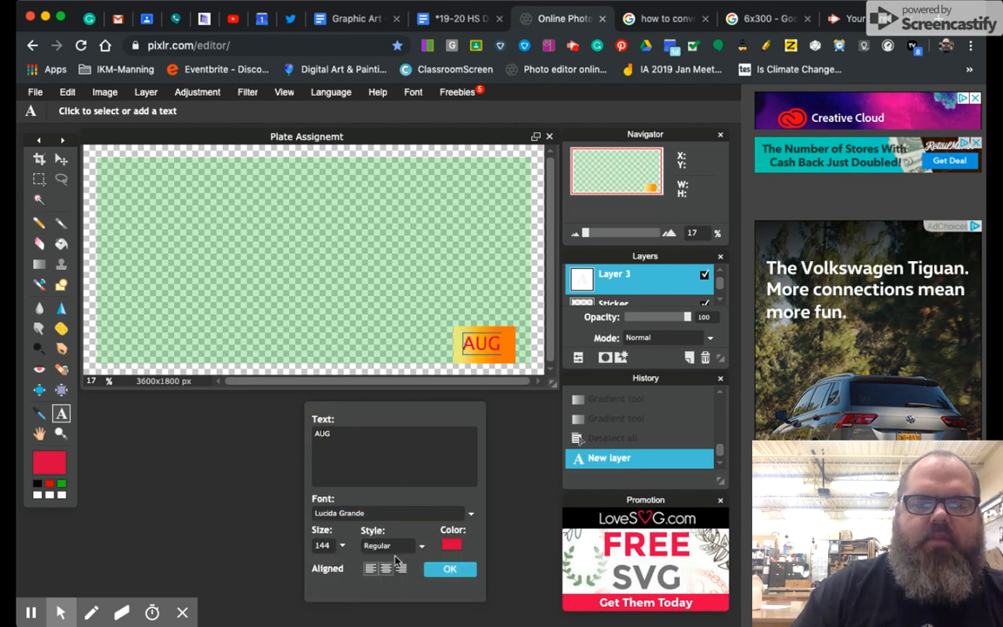
# - Preview other fonts on the AUG text, set its font to Lucida Fax and finish the text
pyautogui.click(472, 517)
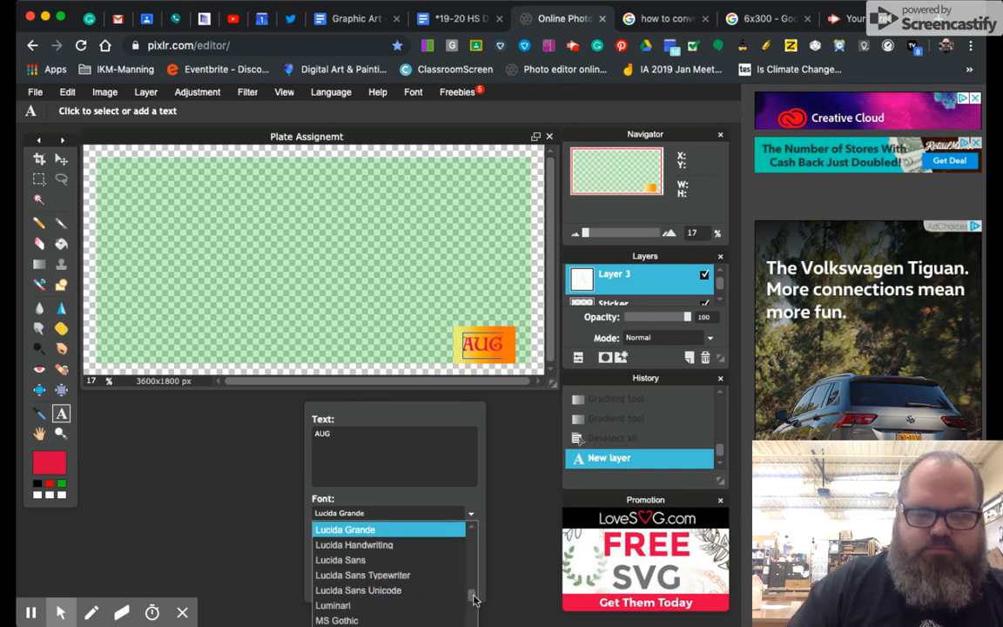
pyautogui.moveTo(473, 595); pyautogui.dragTo(473, 599)
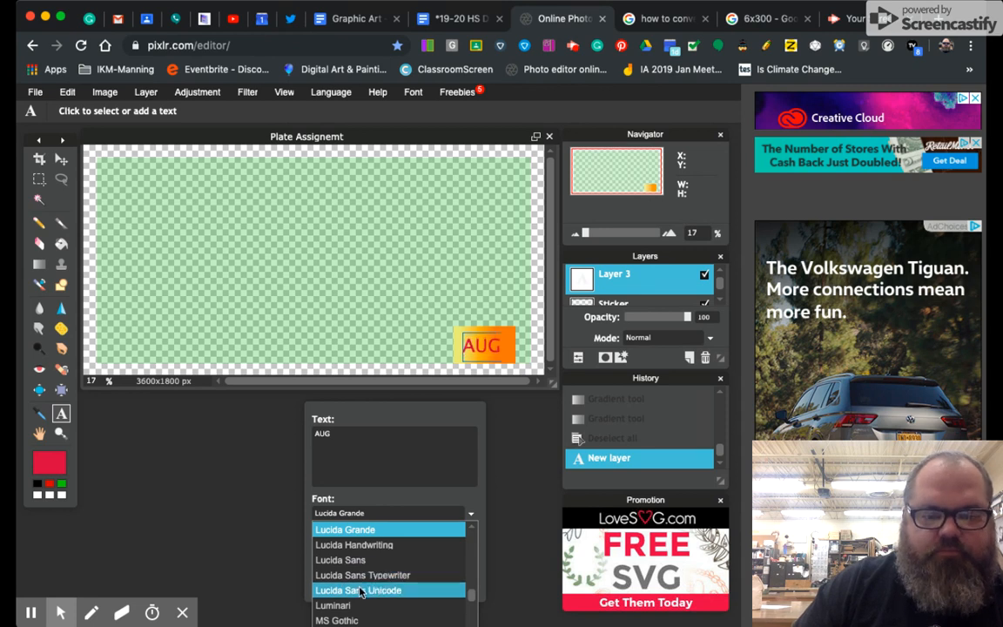
pyautogui.click(474, 597)
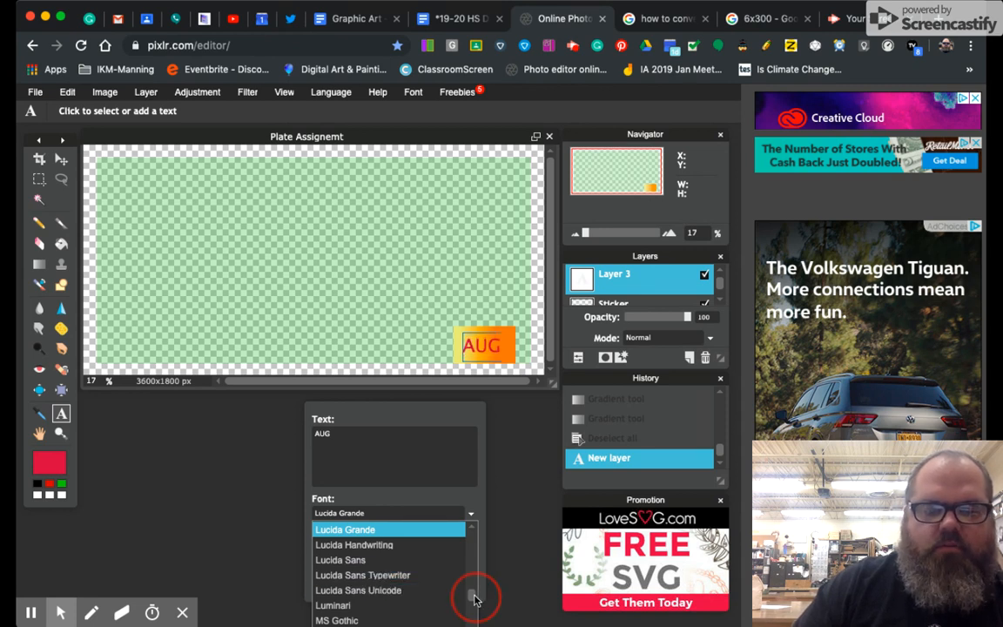
pyautogui.moveTo(474, 597); pyautogui.dragTo(475, 601)
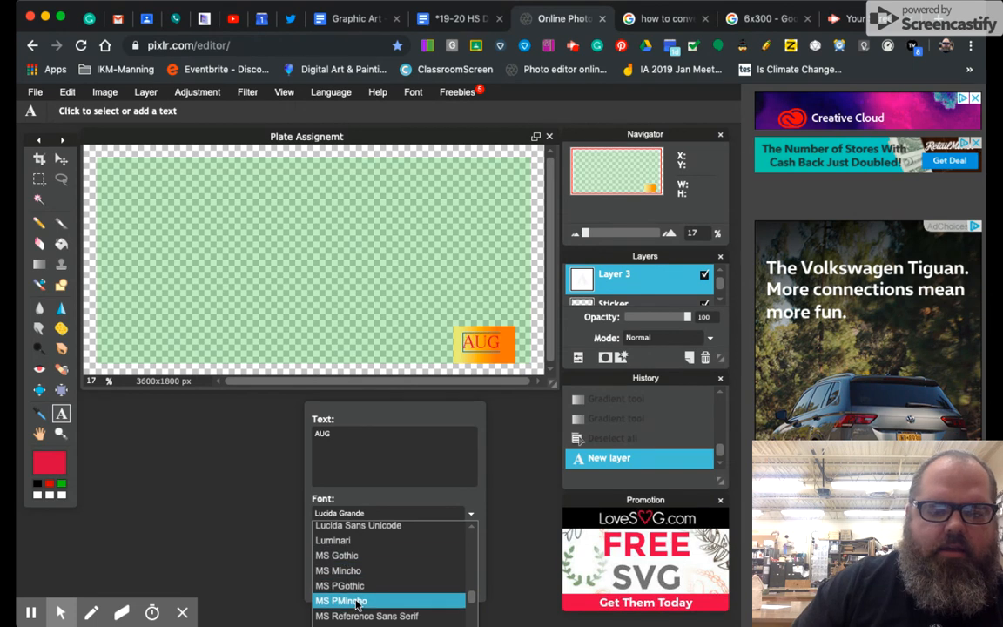
pyautogui.moveTo(473, 599)
pyautogui.mouseDown()
pyautogui.moveTo(468, 583)
pyautogui.moveTo(472, 623)
pyautogui.moveTo(470, 600)
pyautogui.mouseUp()
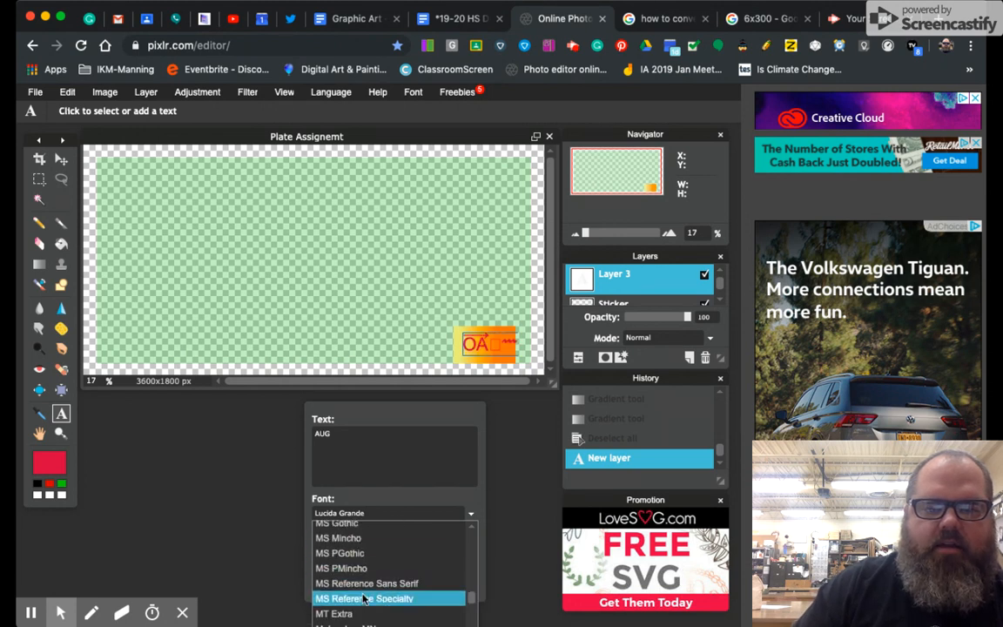
pyautogui.moveTo(475, 601); pyautogui.dragTo(470, 598)
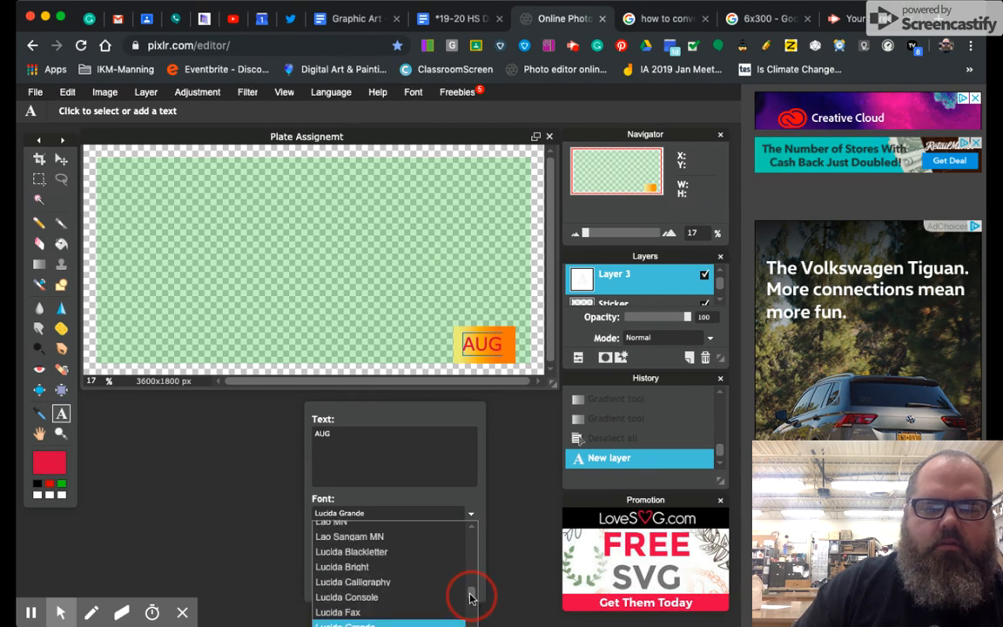
pyautogui.click(400, 612)
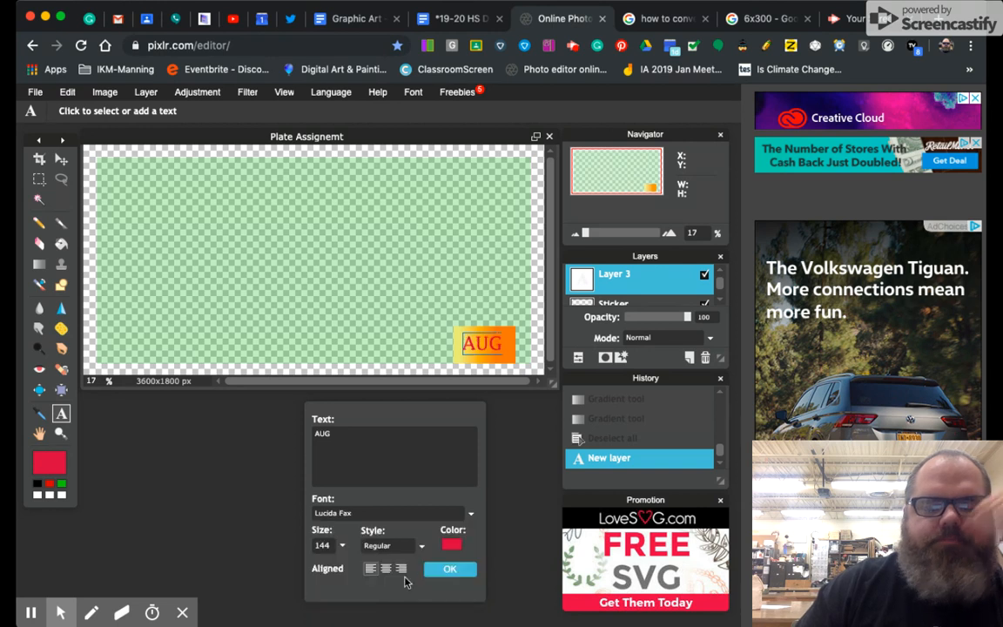
pyautogui.click(467, 575)
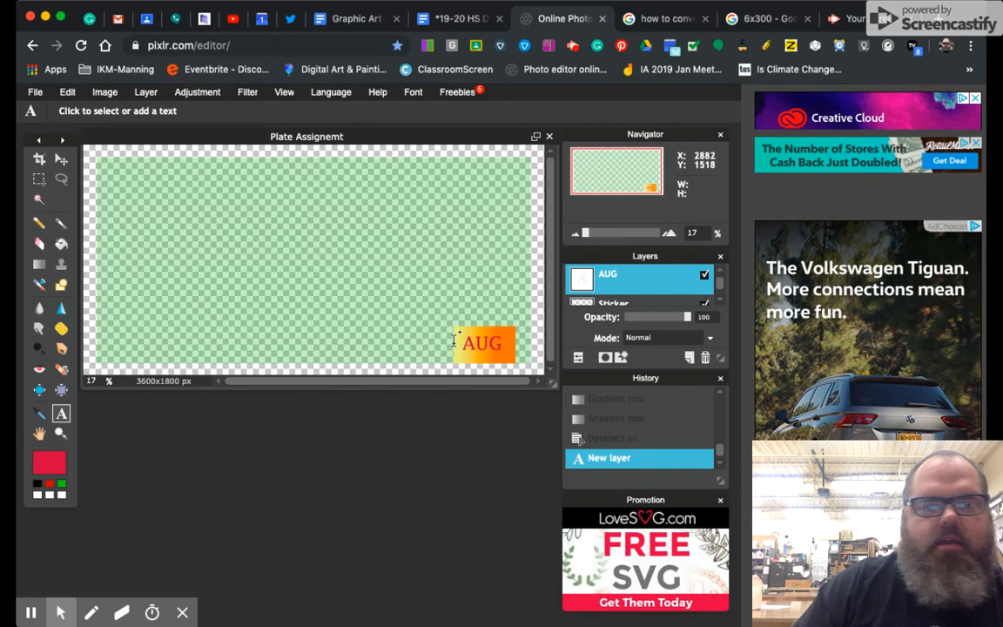
# - Nudge the AUG text to the middle of the gradient sticker and check its text settings without changing them
pyautogui.click(61, 160)
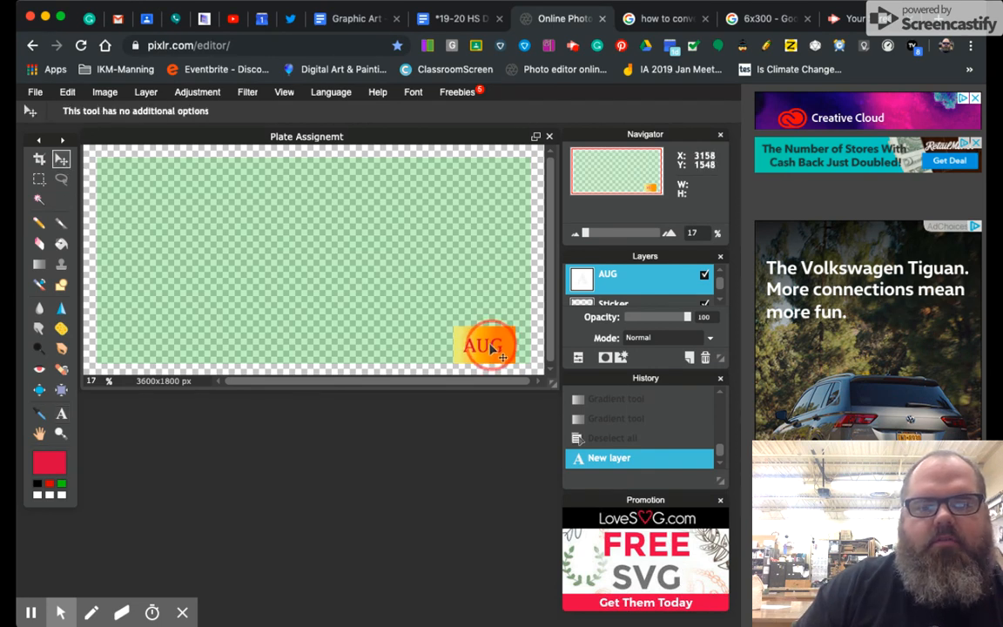
pyautogui.moveTo(492, 349); pyautogui.dragTo(501, 348)
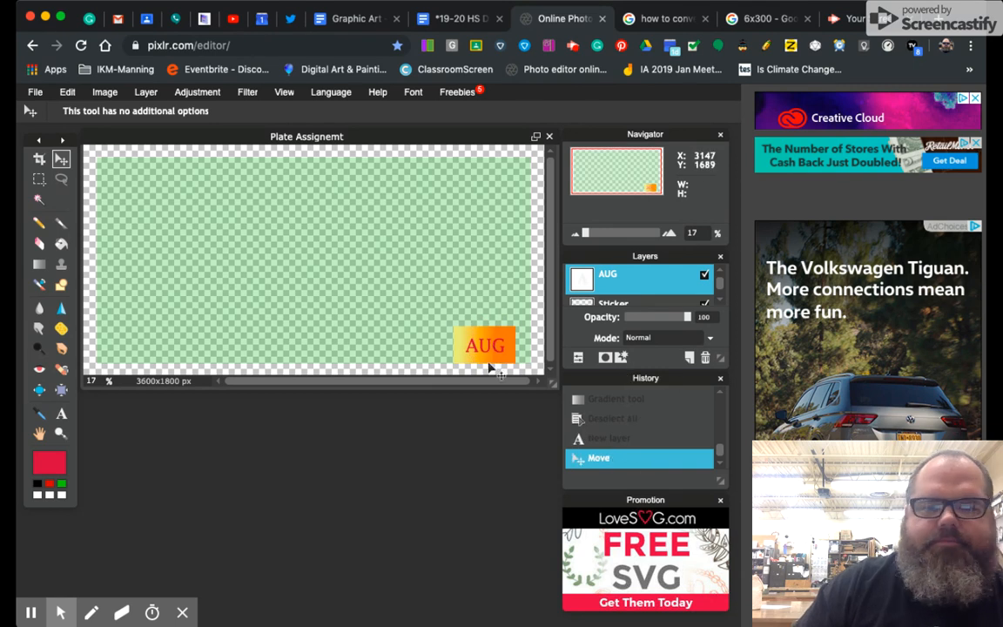
pyautogui.click(61, 414)
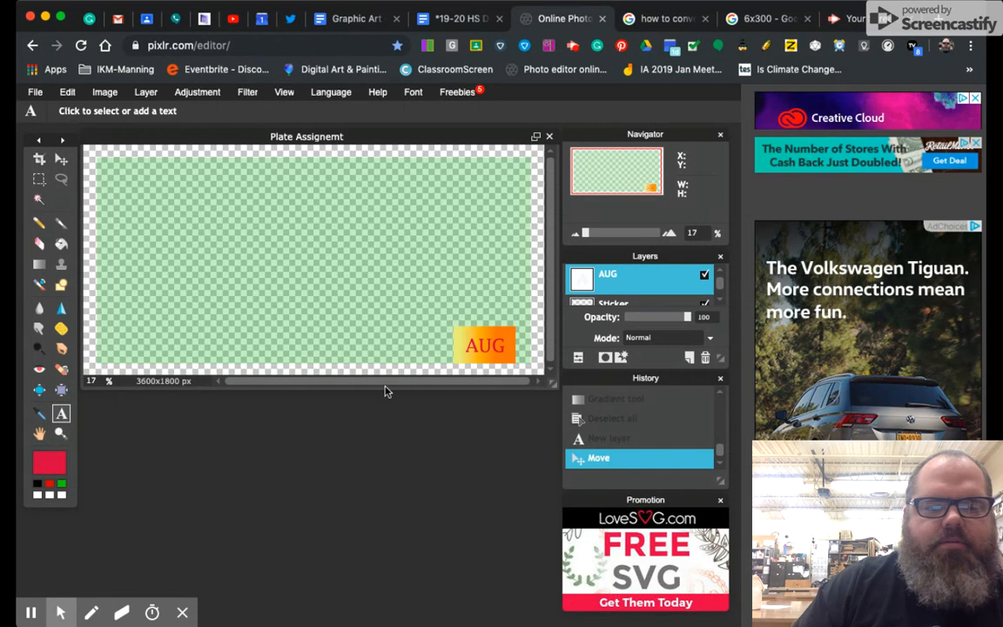
pyautogui.click(475, 348)
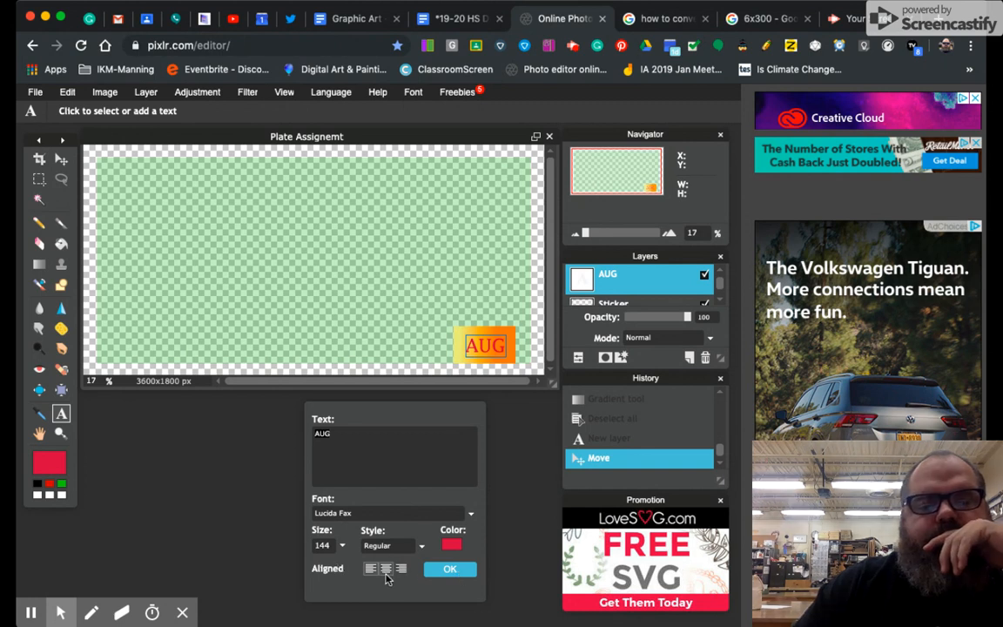
pyautogui.click(451, 570)
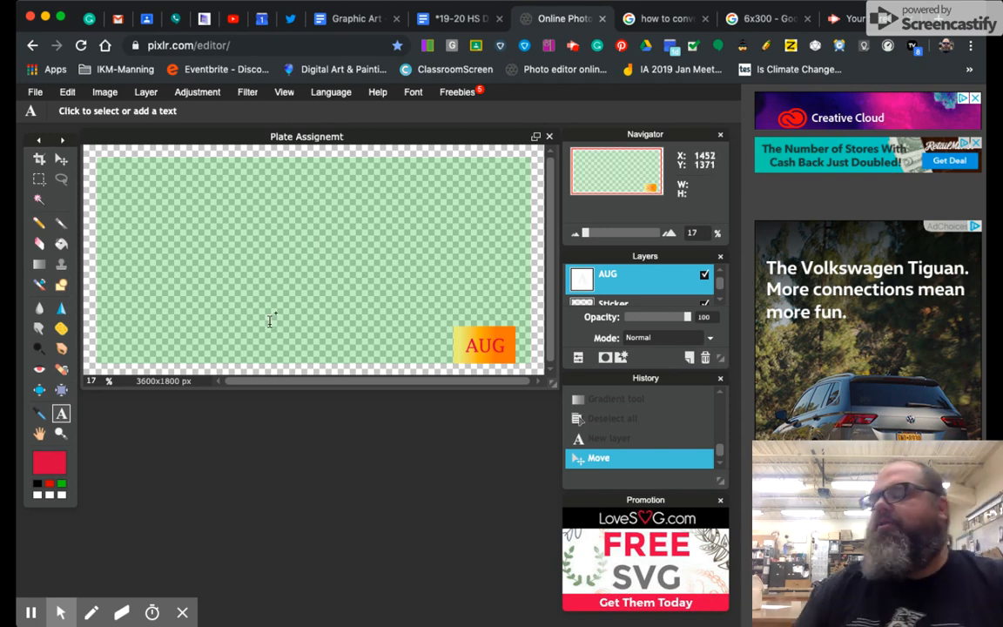
# - Pick the Brush tool and add a new empty layer above the AUG text layer
pyautogui.click(61, 178)
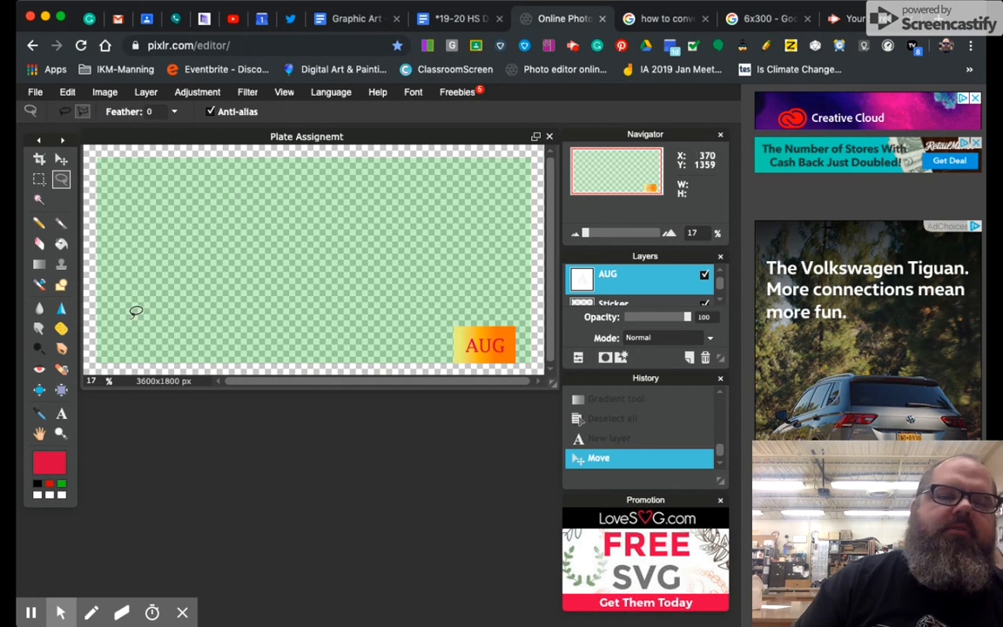
pyautogui.click(61, 223)
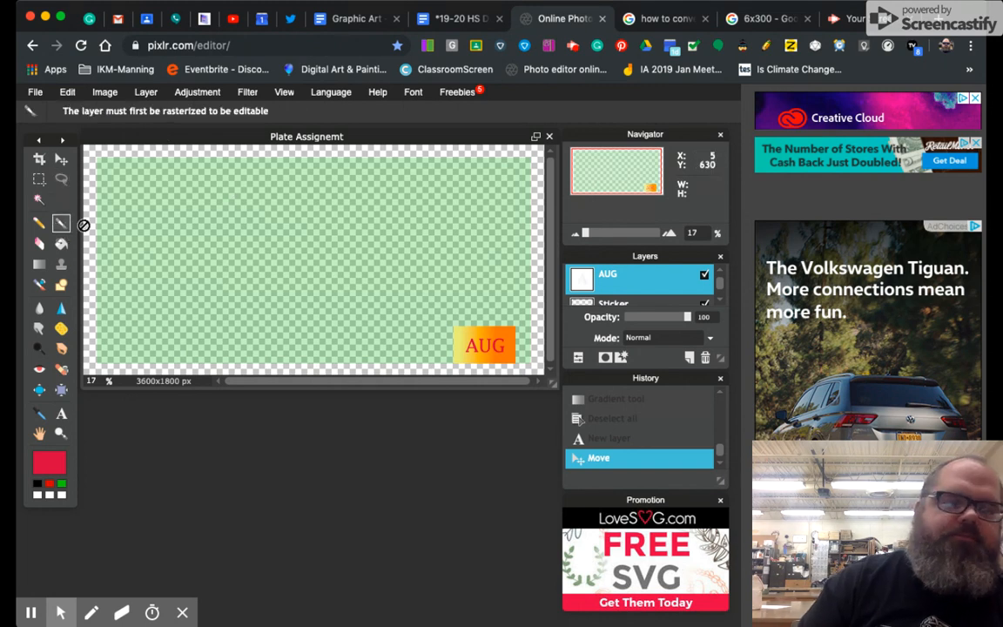
pyautogui.click(689, 358)
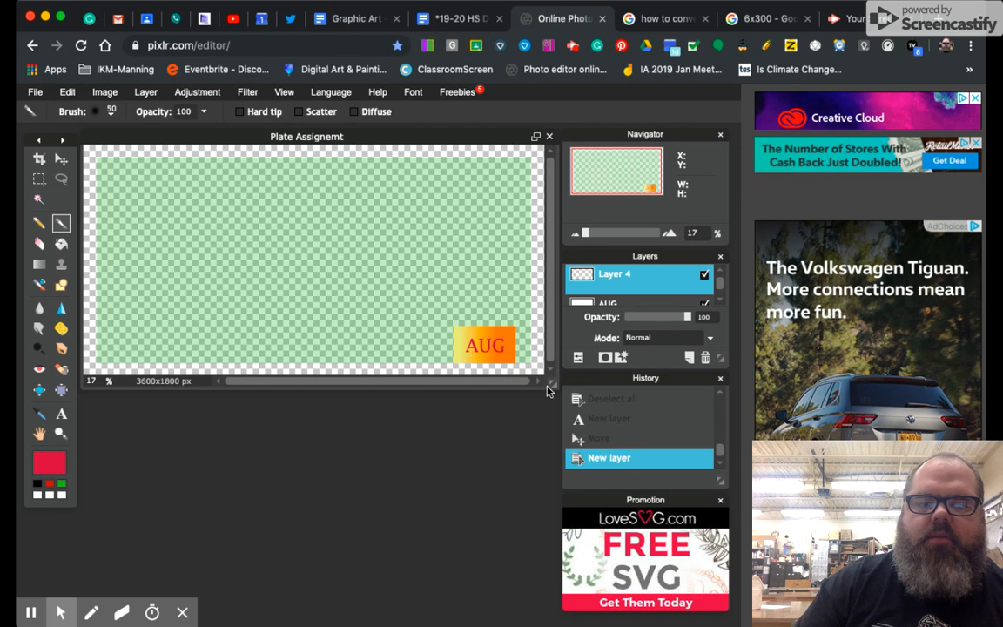
# - Paint a curved red stroke across the play space with the size 60 rounded star brush
pyautogui.moveTo(552, 383); pyautogui.dragTo(572, 577)
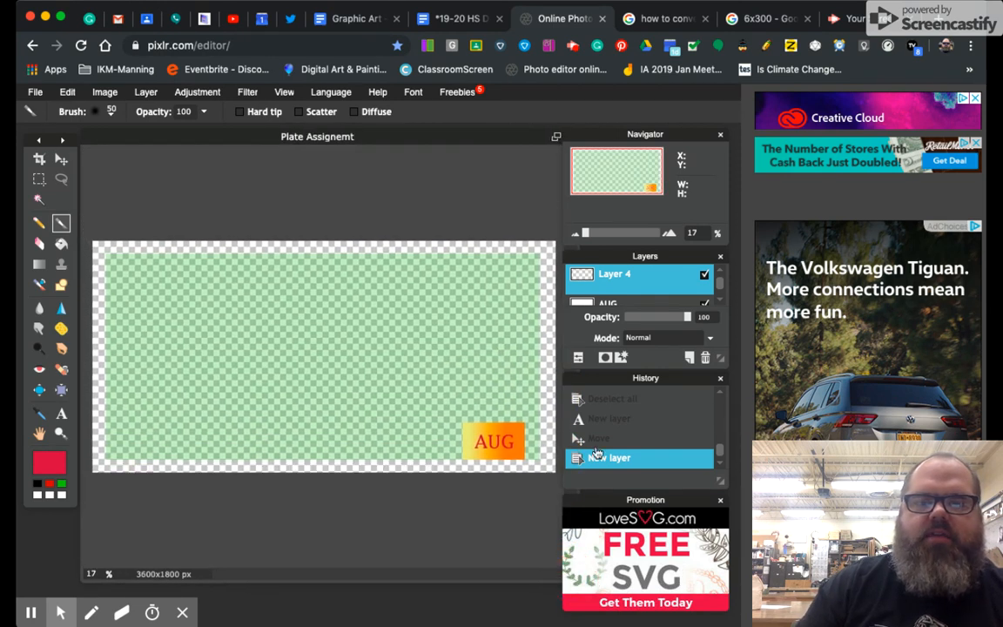
pyautogui.moveTo(586, 233); pyautogui.dragTo(599, 237)
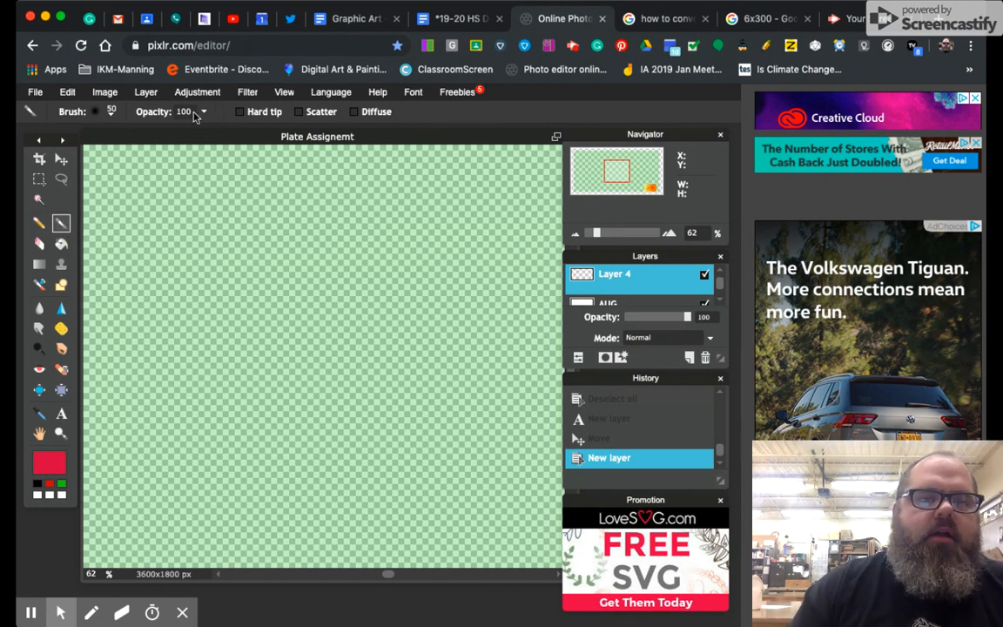
pyautogui.click(111, 114)
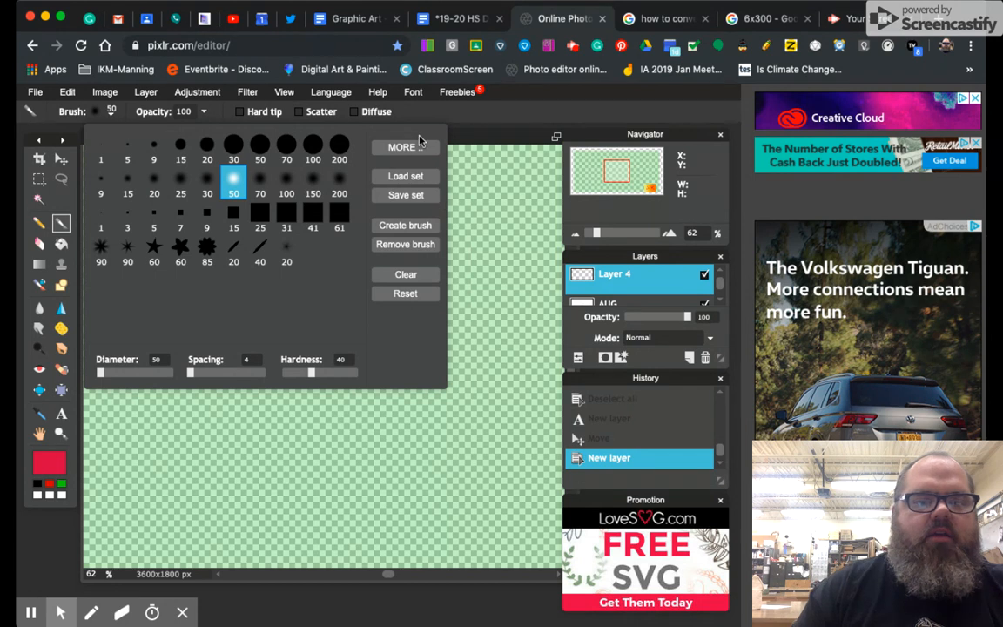
pyautogui.click(180, 251)
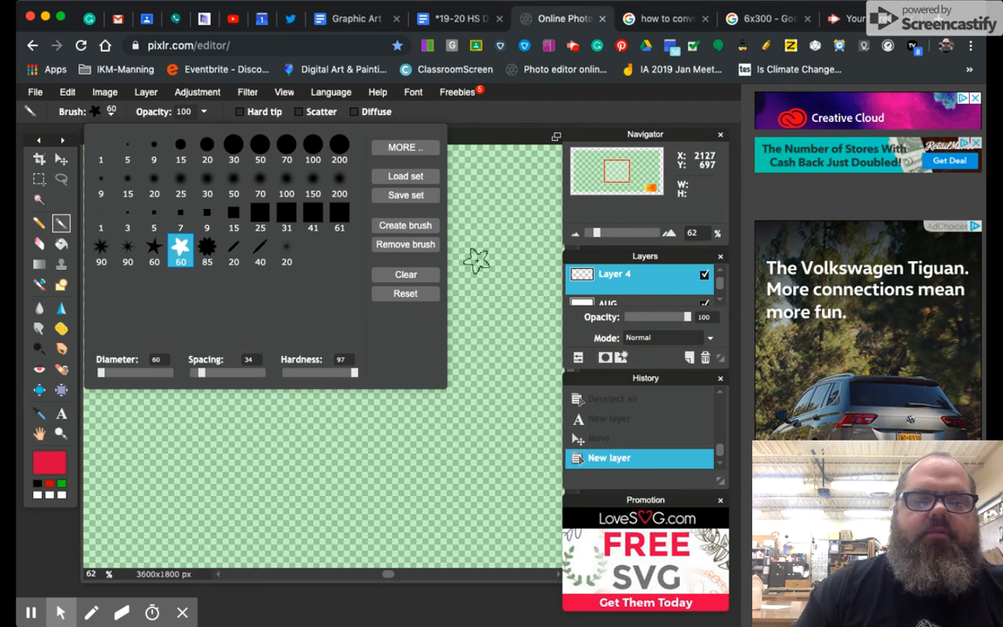
pyautogui.moveTo(177, 467)
pyautogui.mouseDown()
pyautogui.moveTo(180, 474)
pyautogui.moveTo(352, 409)
pyautogui.mouseUp()
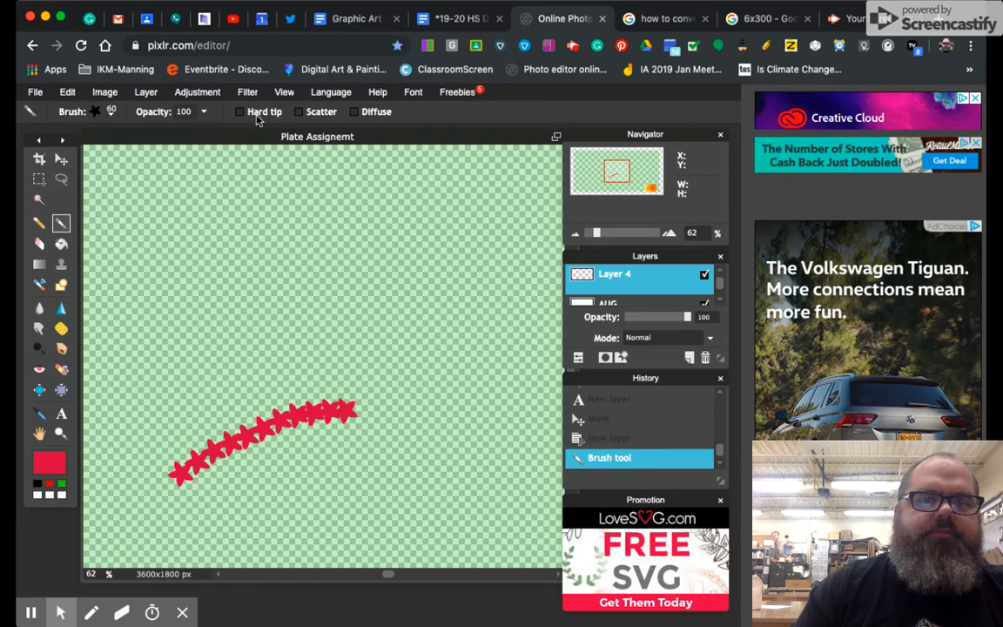
# - Try the star brush with diameter 1, hardness 31 and spacing 130
pyautogui.click(111, 119)
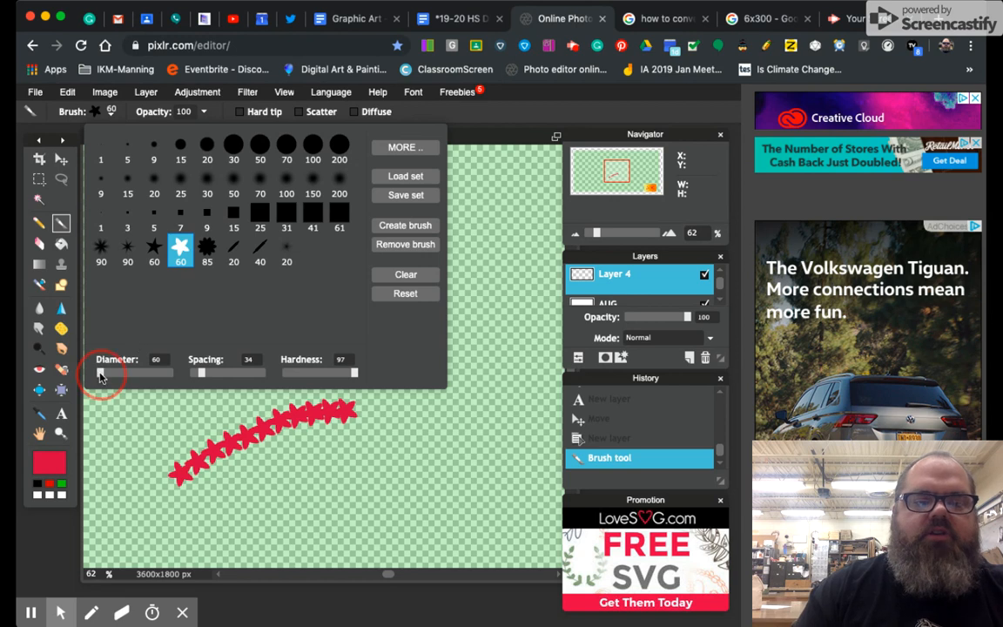
pyautogui.moveTo(100, 374)
pyautogui.mouseDown()
pyautogui.moveTo(117, 373)
pyautogui.moveTo(86, 372)
pyautogui.mouseUp()
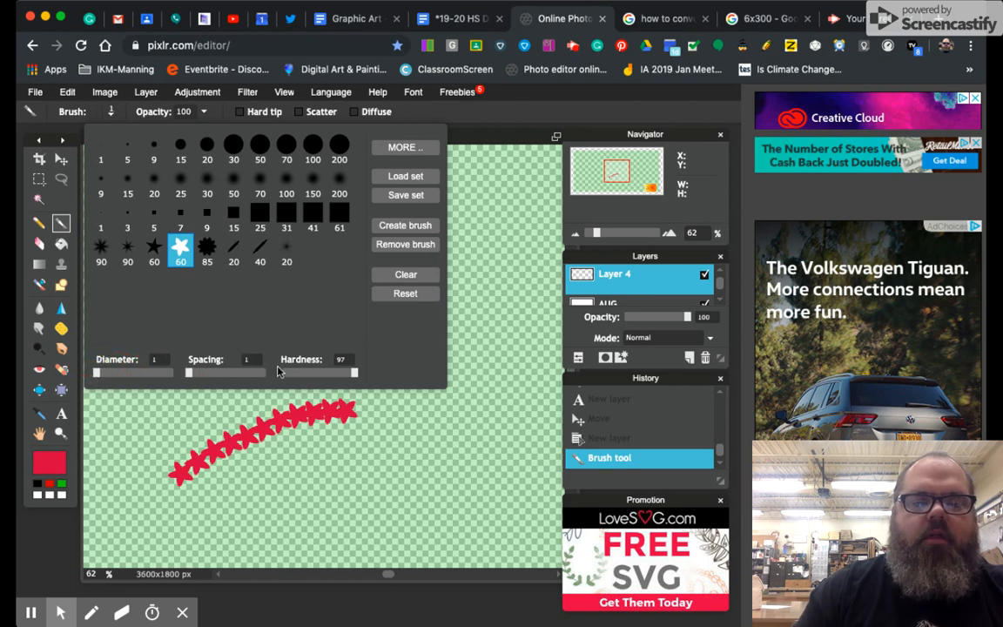
pyautogui.moveTo(354, 373); pyautogui.dragTo(303, 373)
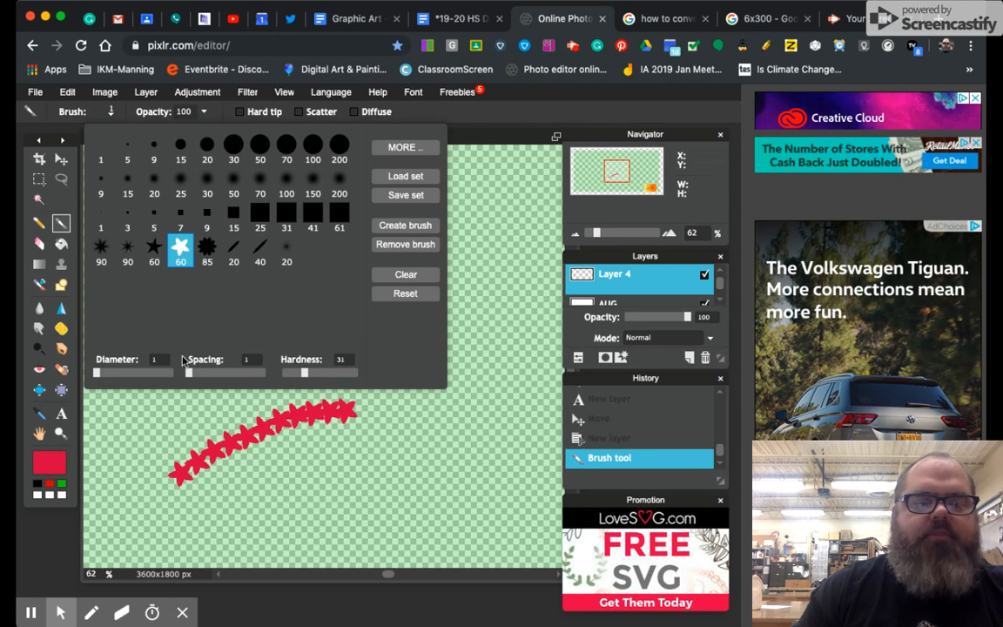
pyautogui.moveTo(188, 373); pyautogui.dragTo(337, 373)
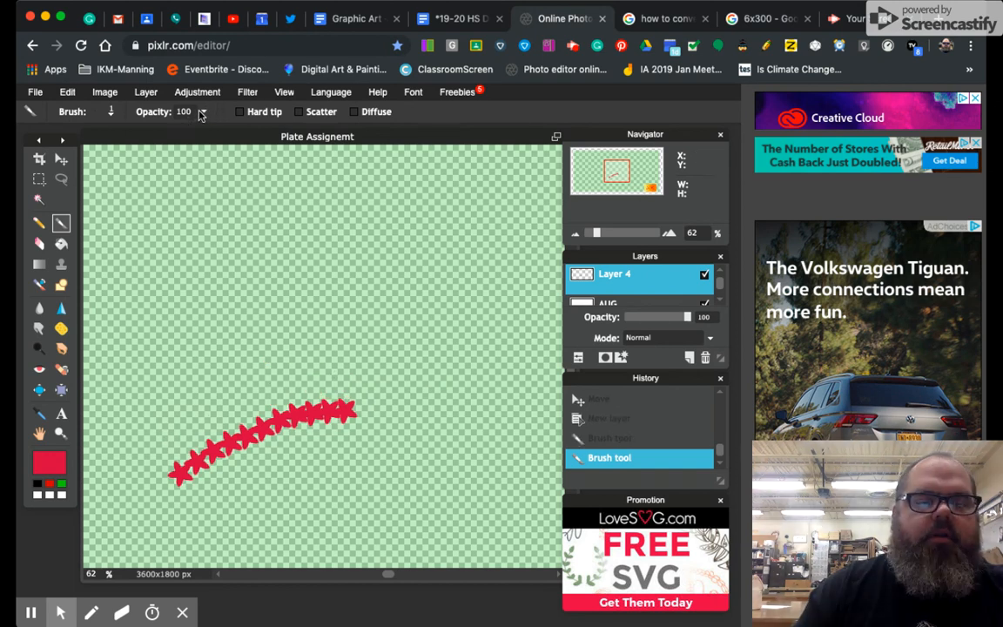
# - Set the star brush's hardness to 76 and spacing to 99, and make a test dab on the layer
pyautogui.click(112, 114)
pyautogui.click(307, 374)
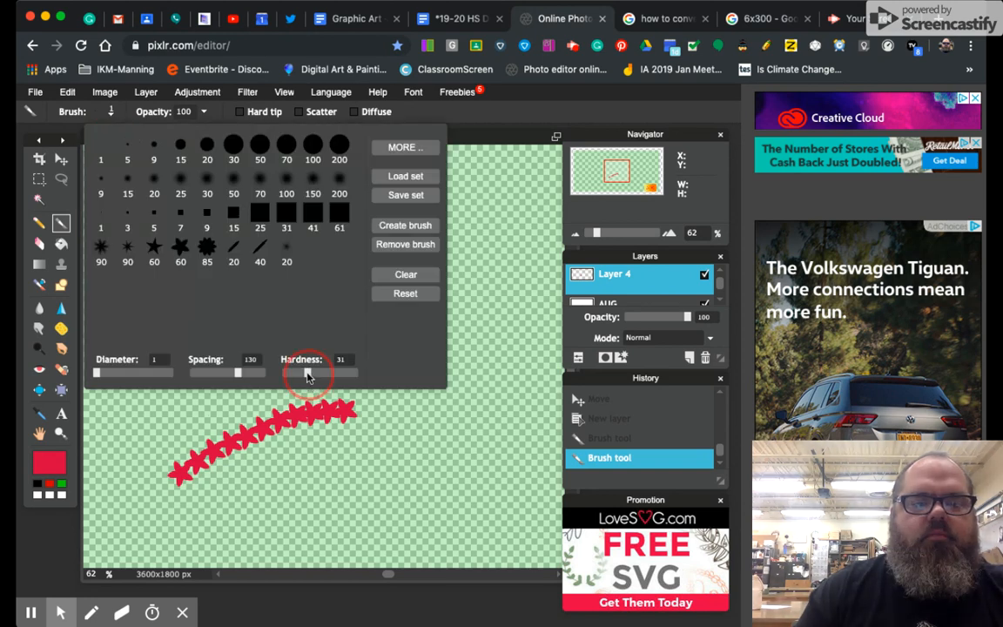
pyautogui.moveTo(306, 374); pyautogui.dragTo(339, 373)
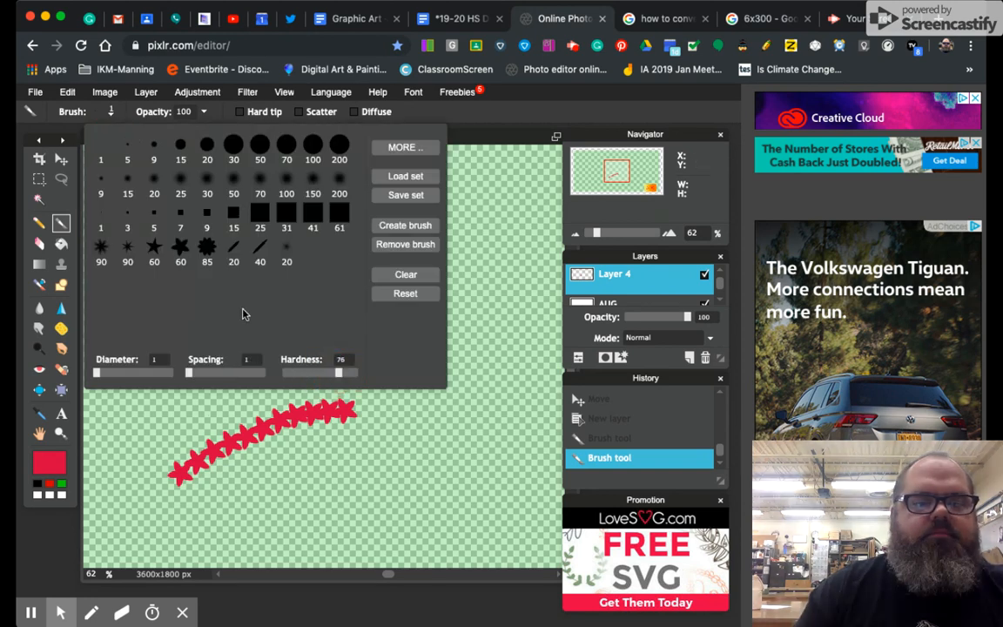
pyautogui.moveTo(188, 372); pyautogui.dragTo(226, 373)
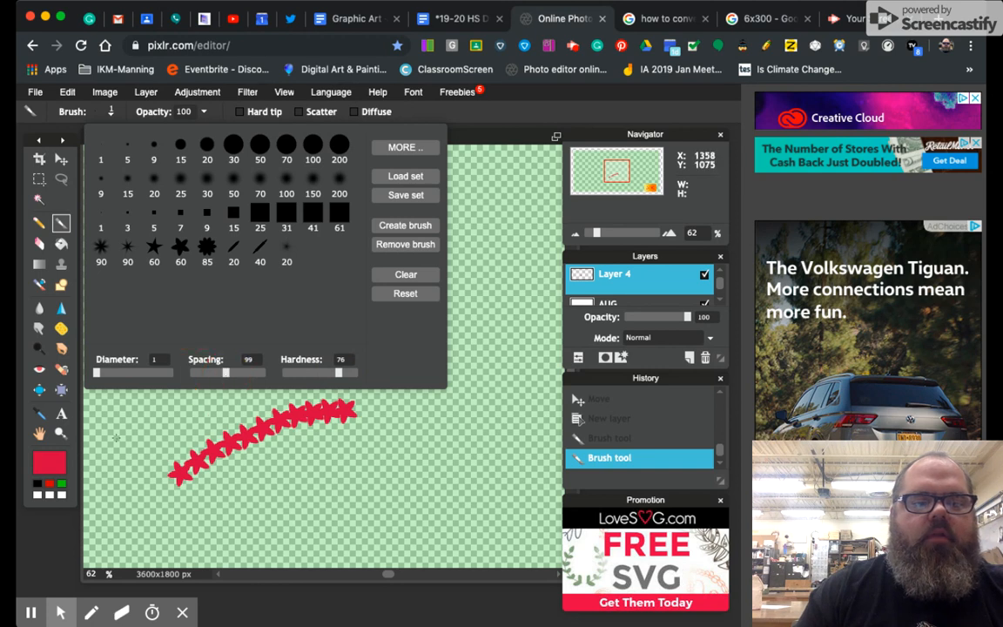
pyautogui.click(116, 437)
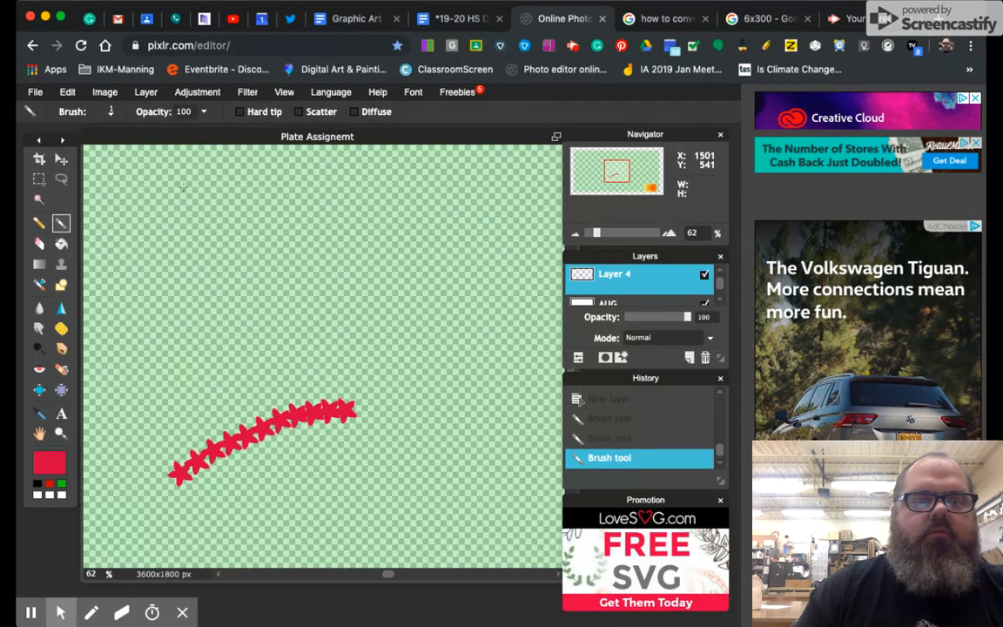
# - Enlarge the star brush to diameter 191 and paint a broad soft-edged stroke just above the small star stroke
pyautogui.click(110, 113)
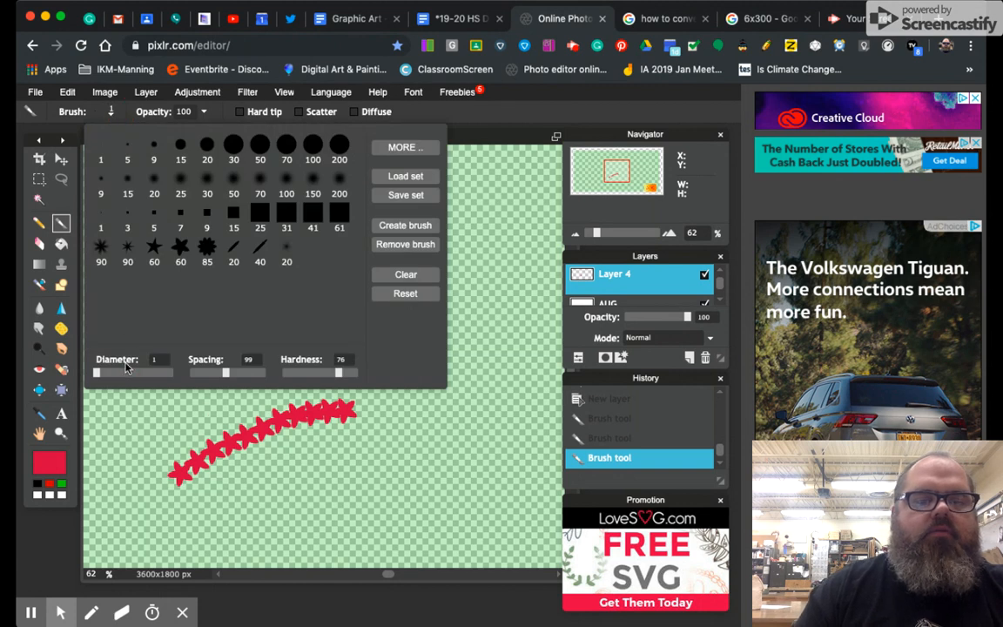
pyautogui.moveTo(100, 373)
pyautogui.mouseDown()
pyautogui.moveTo(129, 372)
pyautogui.moveTo(111, 373)
pyautogui.mouseUp()
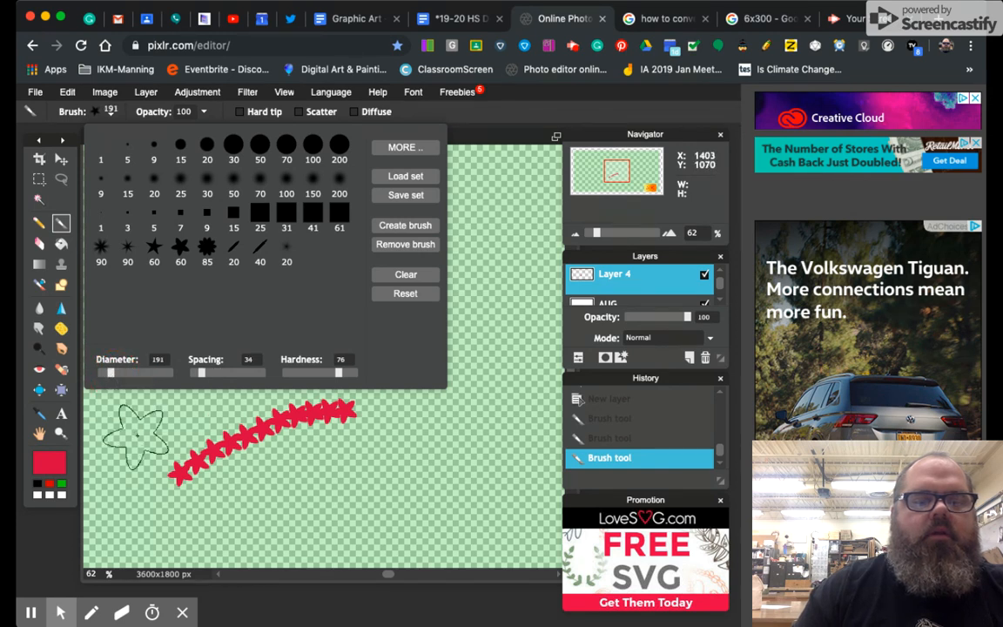
pyautogui.moveTo(143, 425); pyautogui.dragTo(416, 359)
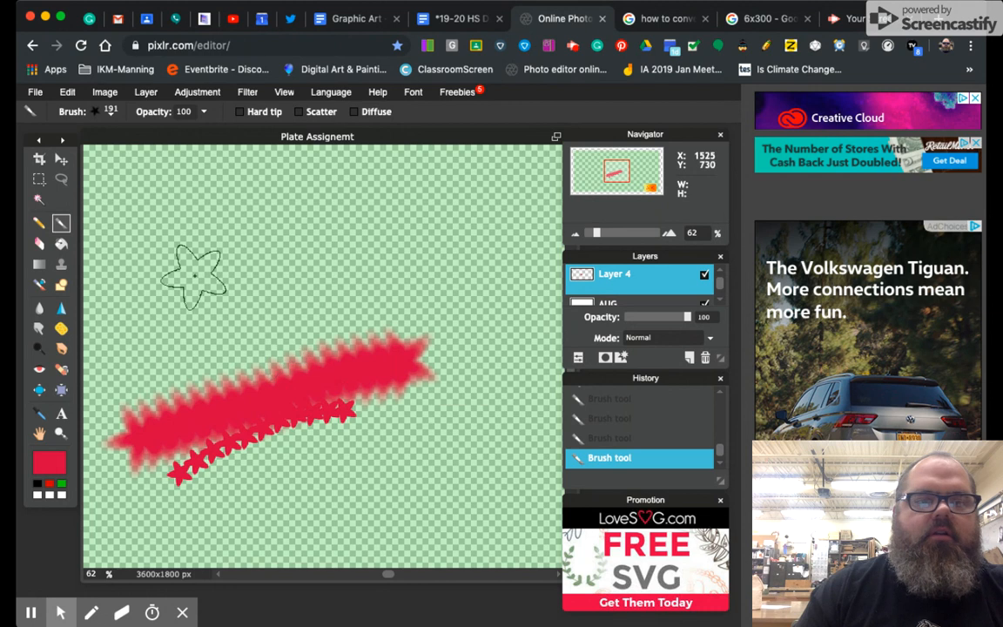
# - Choose the hard round size 15 brush, set its diameter to 101 and paint a thick red arc above the star strokes
pyautogui.click(110, 114)
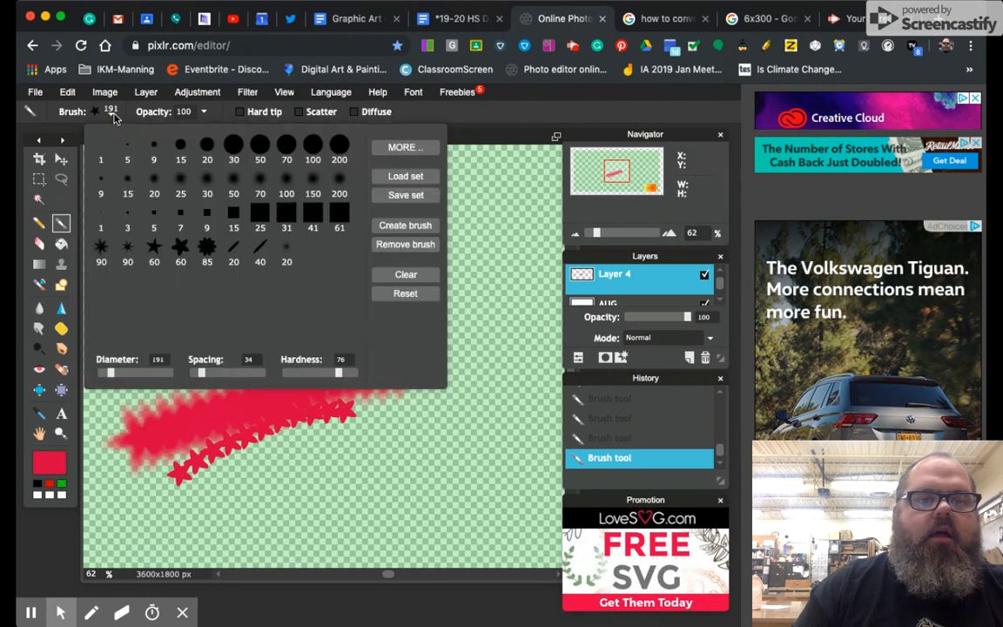
pyautogui.click(181, 148)
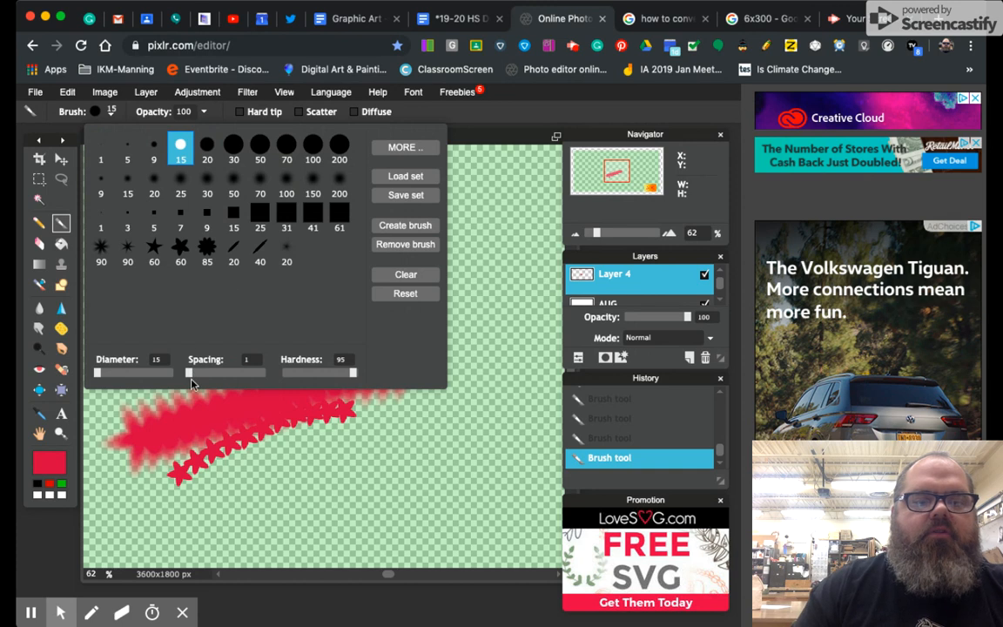
pyautogui.moveTo(97, 373)
pyautogui.mouseDown()
pyautogui.moveTo(116, 373)
pyautogui.moveTo(103, 373)
pyautogui.mouseUp()
pyautogui.moveTo(494, 311)
pyautogui.mouseDown()
pyautogui.moveTo(453, 269)
pyautogui.moveTo(376, 277)
pyautogui.mouseUp()
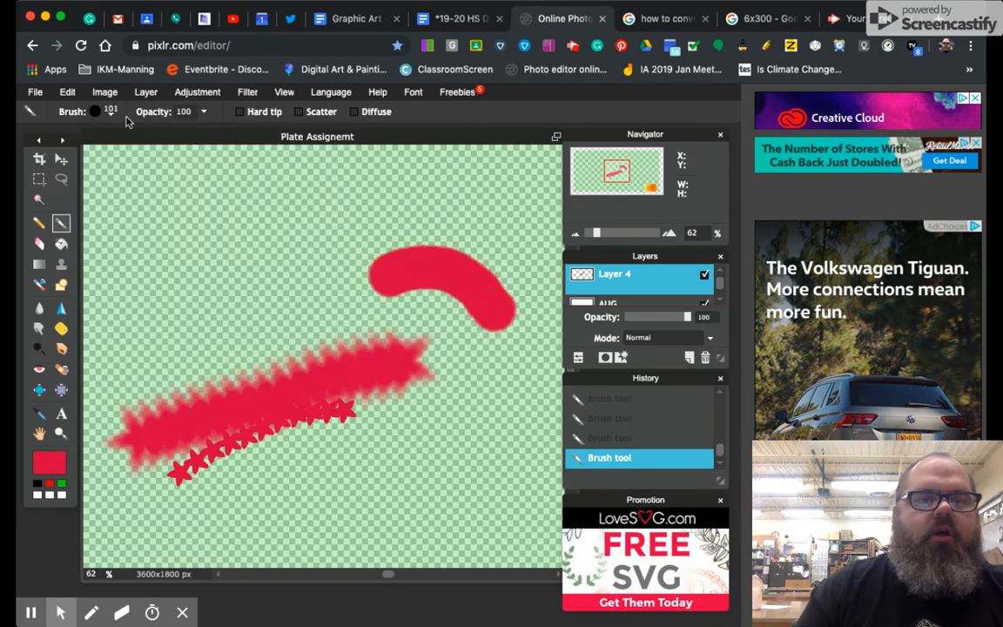
# - Reduce the round brush's diameter to 21 and paint a thin red arc above the thick one
pyautogui.click(109, 111)
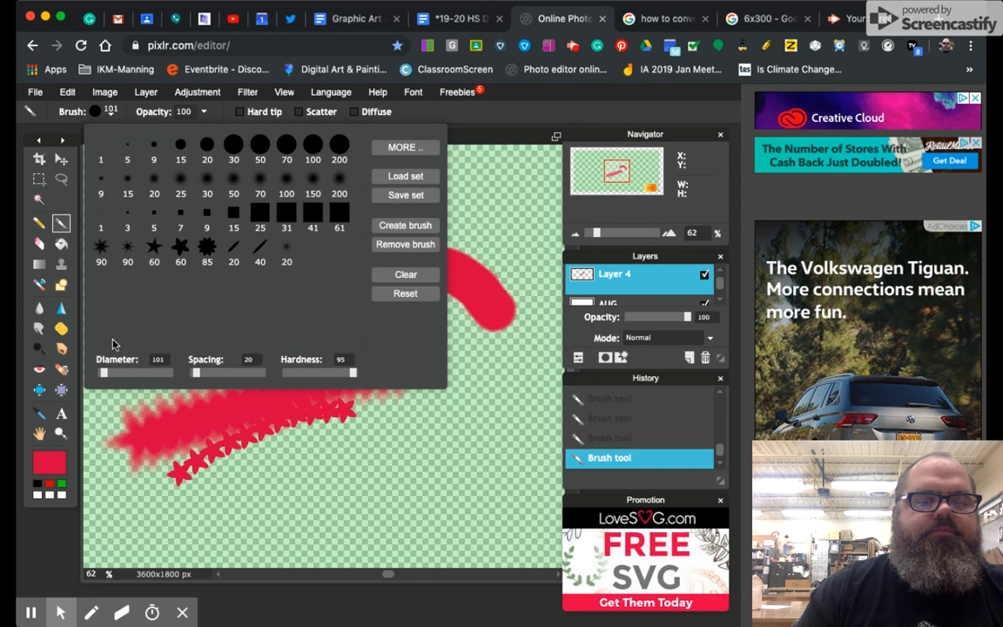
pyautogui.click(103, 373)
pyautogui.moveTo(103, 373); pyautogui.dragTo(99, 373)
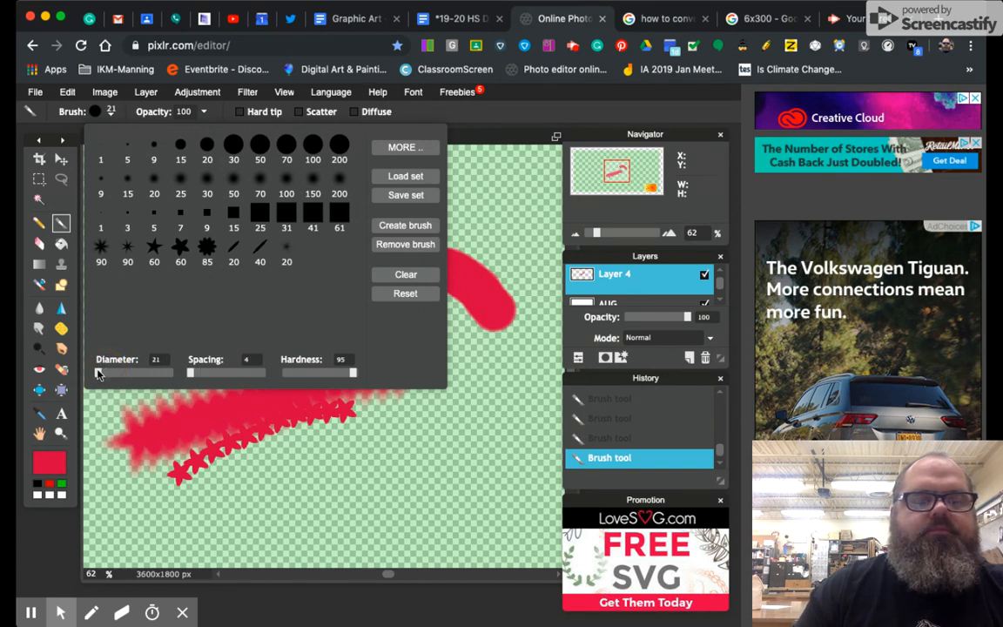
pyautogui.click(497, 231)
pyautogui.moveTo(502, 231)
pyautogui.mouseDown()
pyautogui.moveTo(425, 215)
pyautogui.moveTo(356, 237)
pyautogui.moveTo(406, 225)
pyautogui.moveTo(497, 224)
pyautogui.mouseUp()
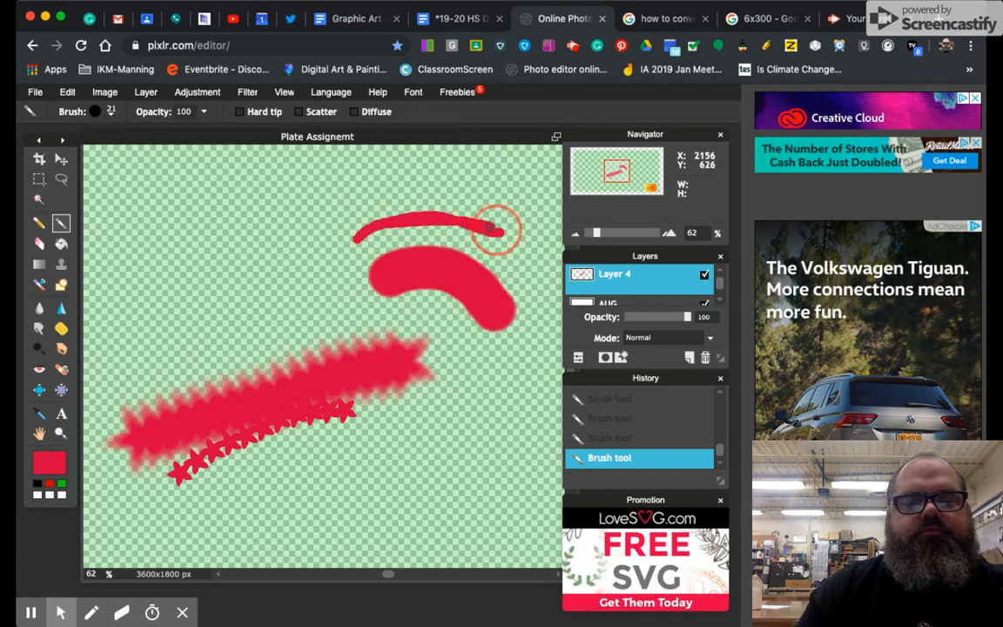
# - Paint an eye-shaped outline with an inner scribble and a brow line beside the thin arc, above the star strokes
pyautogui.moveTo(146, 259)
pyautogui.mouseDown()
pyautogui.moveTo(205, 240)
pyautogui.moveTo(279, 245)
pyautogui.mouseUp()
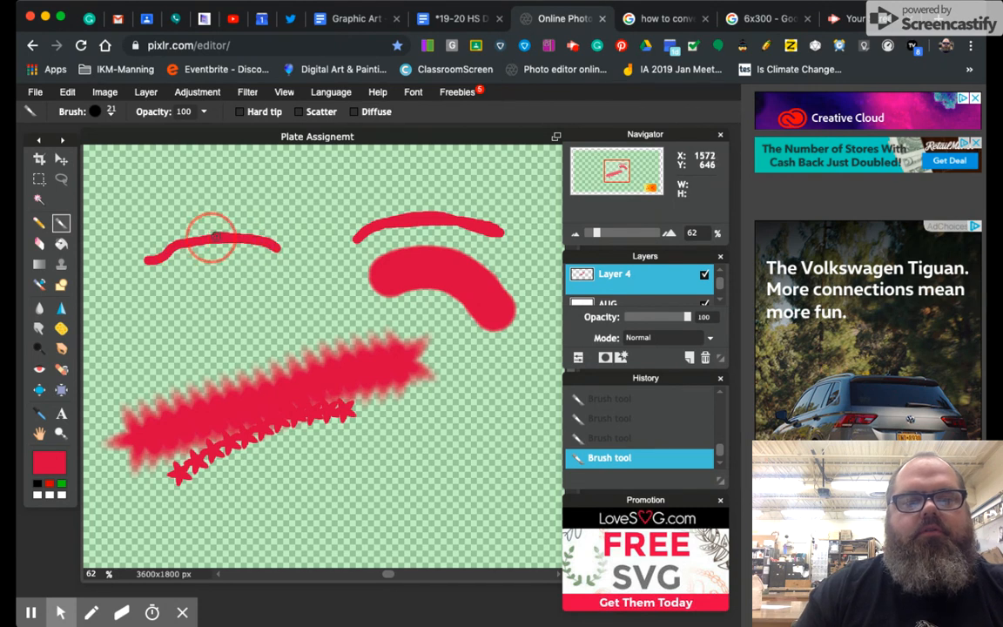
pyautogui.moveTo(180, 242)
pyautogui.mouseDown()
pyautogui.moveTo(166, 250)
pyautogui.moveTo(214, 265)
pyautogui.moveTo(223, 253)
pyautogui.moveTo(222, 263)
pyautogui.moveTo(189, 254)
pyautogui.moveTo(245, 220)
pyautogui.moveTo(281, 247)
pyautogui.moveTo(174, 270)
pyautogui.mouseUp()
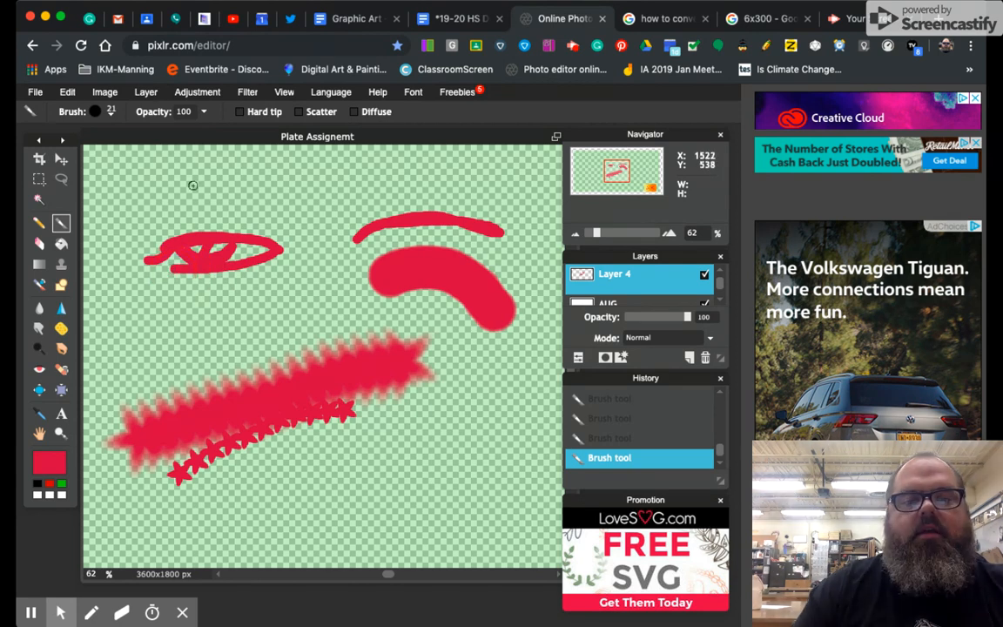
pyautogui.moveTo(176, 213)
pyautogui.mouseDown()
pyautogui.moveTo(241, 205)
pyautogui.moveTo(255, 234)
pyautogui.mouseUp()
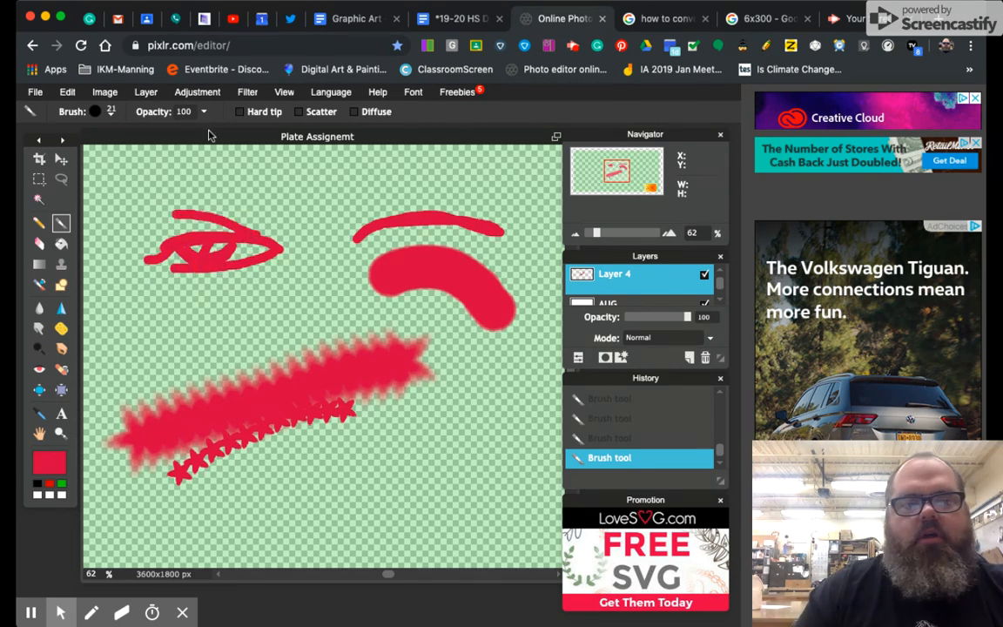
pyautogui.click(62, 180)
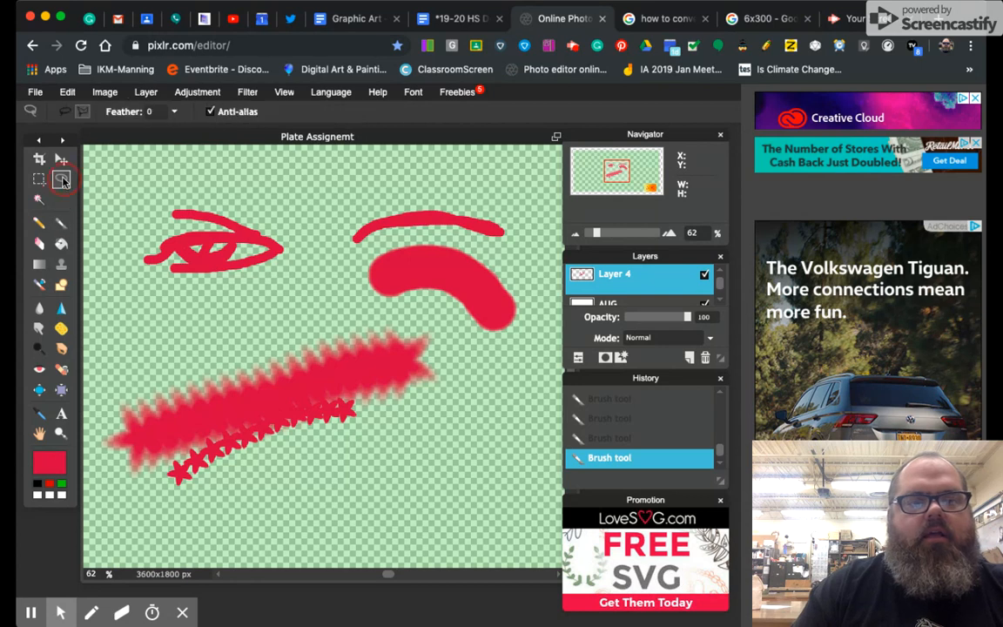
pyautogui.click(83, 112)
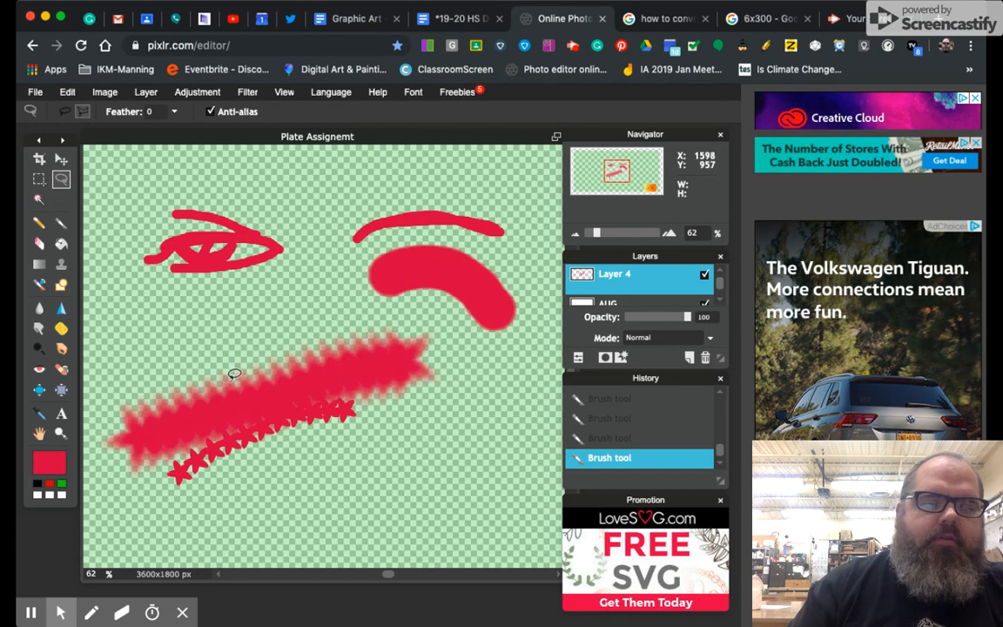
# - Smudge the broad star stroke upward and pull the thick arc down into it using a size 50 brush at strength 50
pyautogui.click(40, 329)
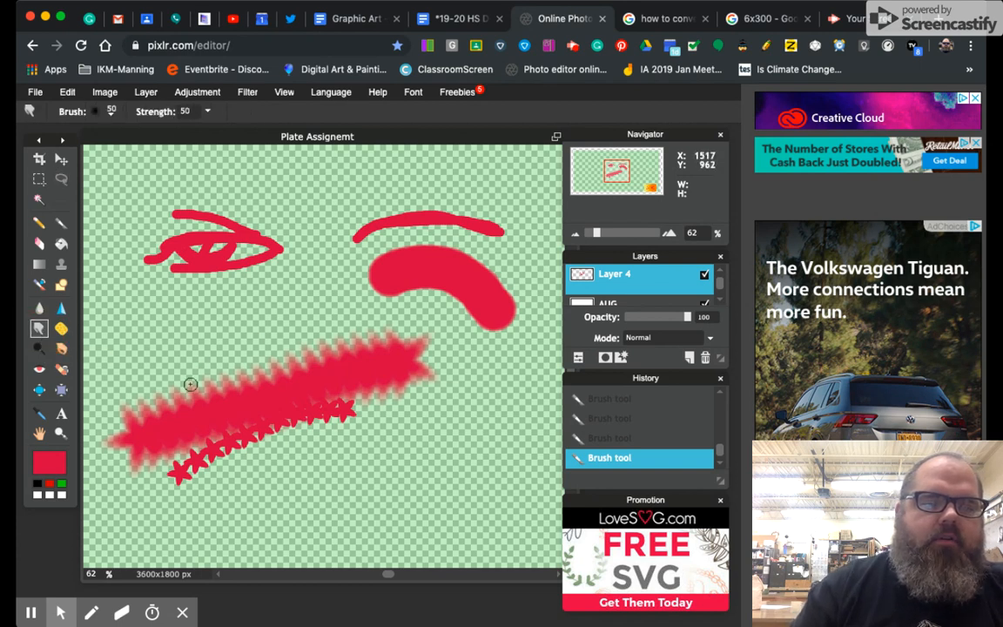
pyautogui.moveTo(219, 402)
pyautogui.mouseDown()
pyautogui.moveTo(235, 337)
pyautogui.moveTo(209, 413)
pyautogui.moveTo(240, 366)
pyautogui.mouseUp()
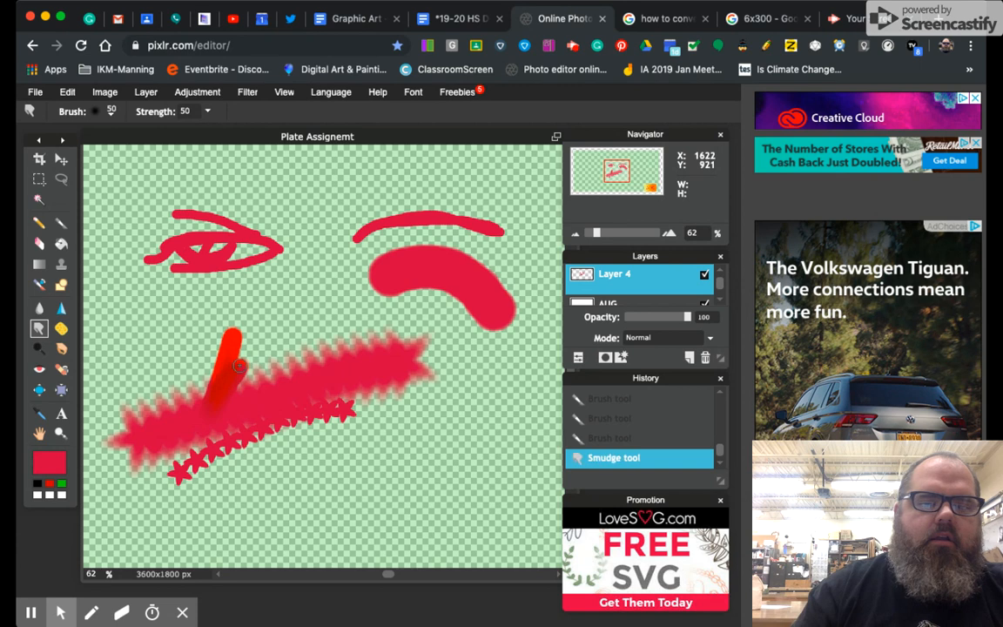
pyautogui.click(39, 329)
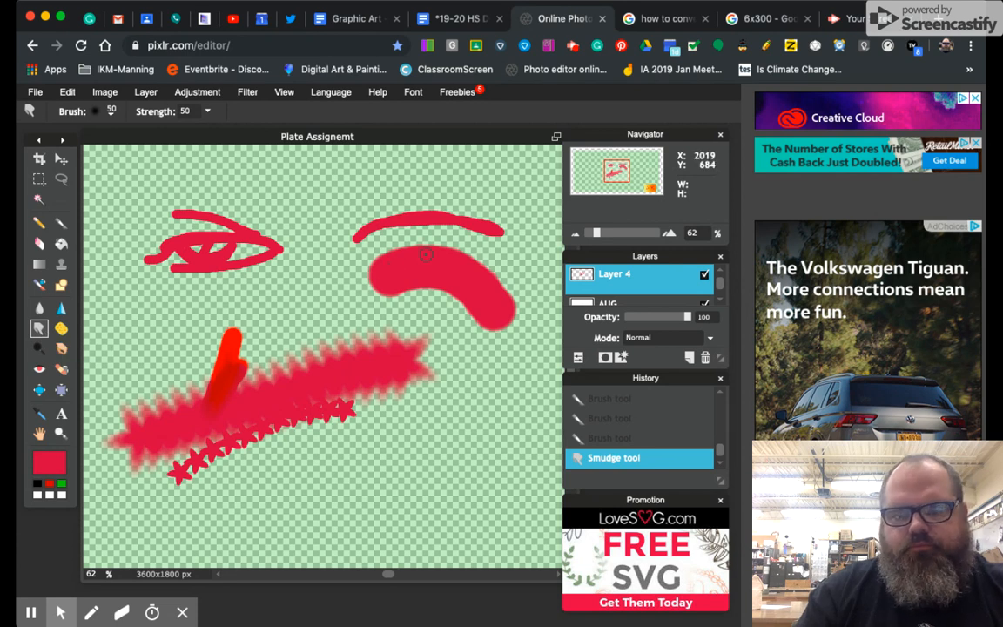
pyautogui.moveTo(426, 255)
pyautogui.mouseDown()
pyautogui.moveTo(385, 306)
pyautogui.moveTo(332, 339)
pyautogui.moveTo(319, 365)
pyautogui.mouseUp()
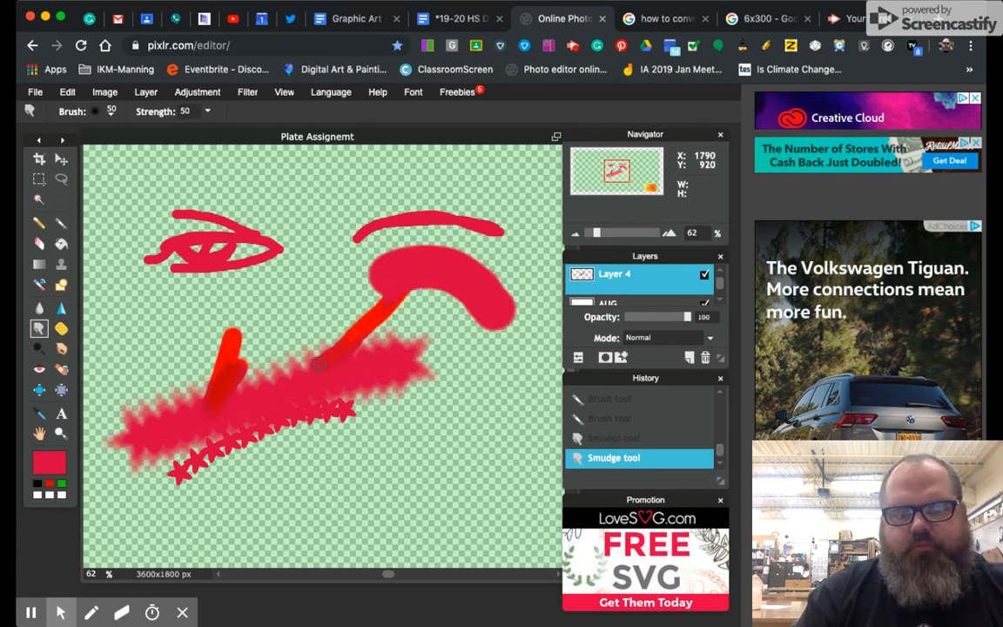
pyautogui.moveTo(446, 281); pyautogui.dragTo(382, 351)
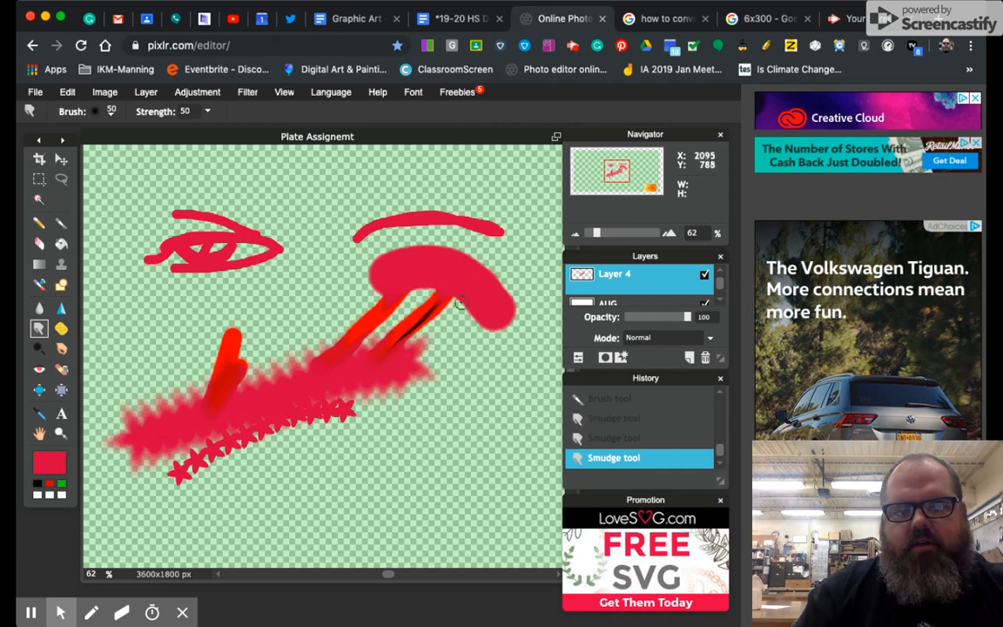
pyautogui.moveTo(493, 283)
pyautogui.mouseDown()
pyautogui.moveTo(440, 345)
pyautogui.moveTo(395, 374)
pyautogui.moveTo(466, 300)
pyautogui.moveTo(421, 321)
pyautogui.mouseUp()
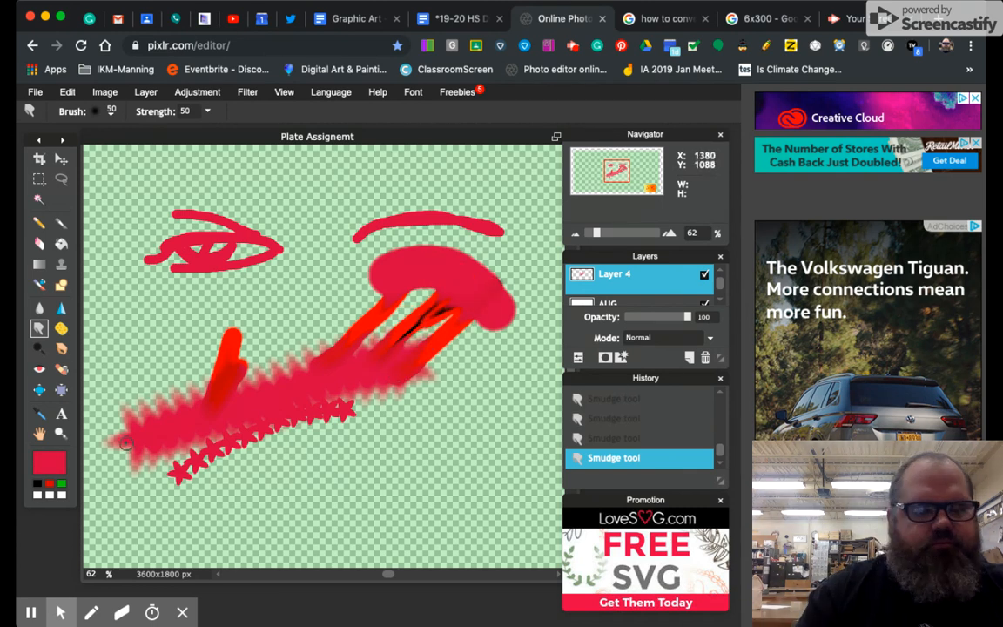
# - Set the foreground color to white (ffffff)
pyautogui.click(48, 461)
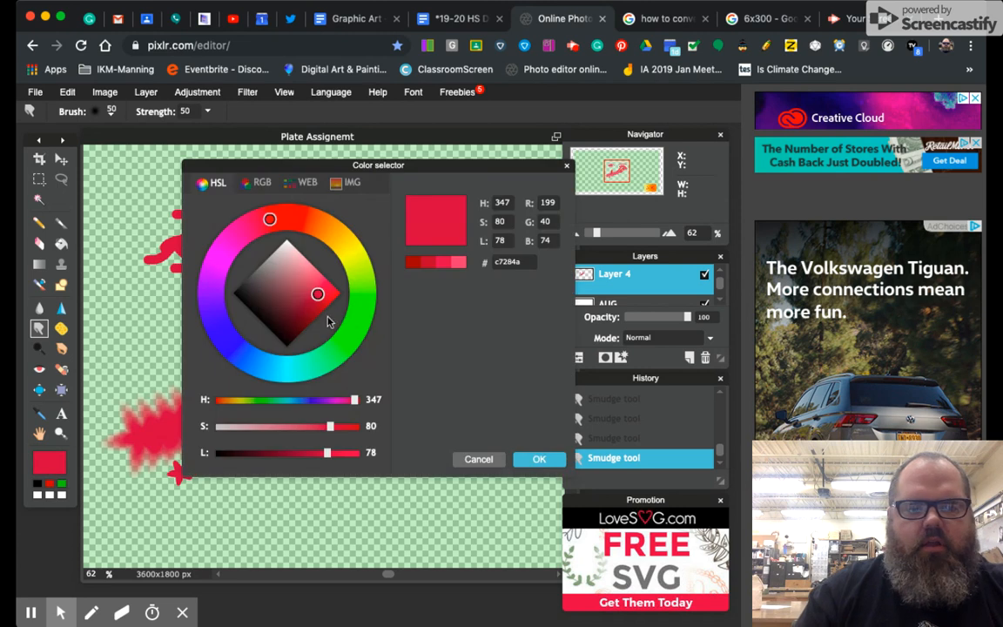
pyautogui.moveTo(318, 296); pyautogui.dragTo(286, 237)
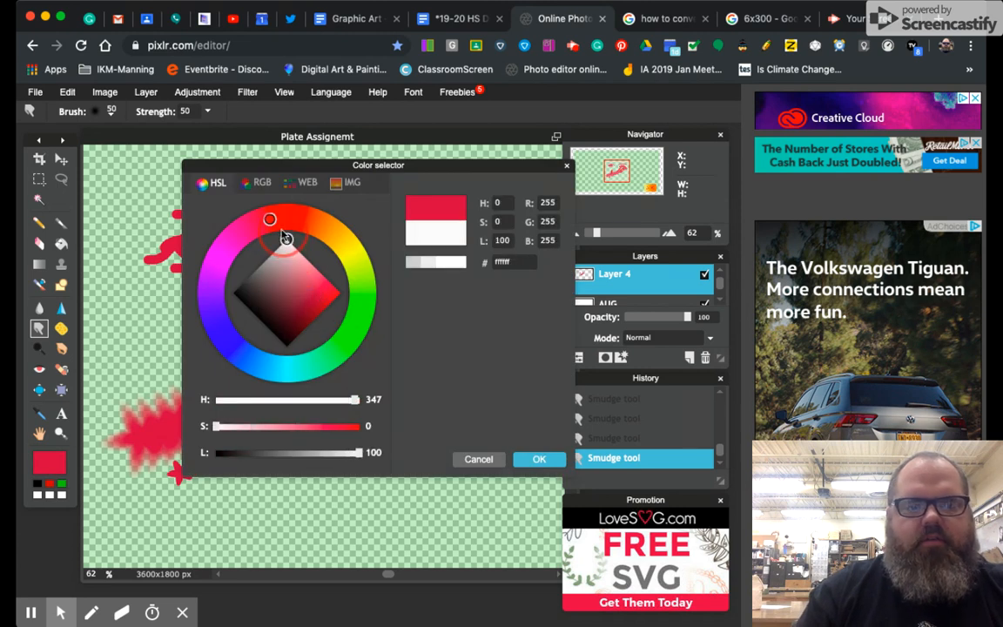
pyautogui.click(537, 458)
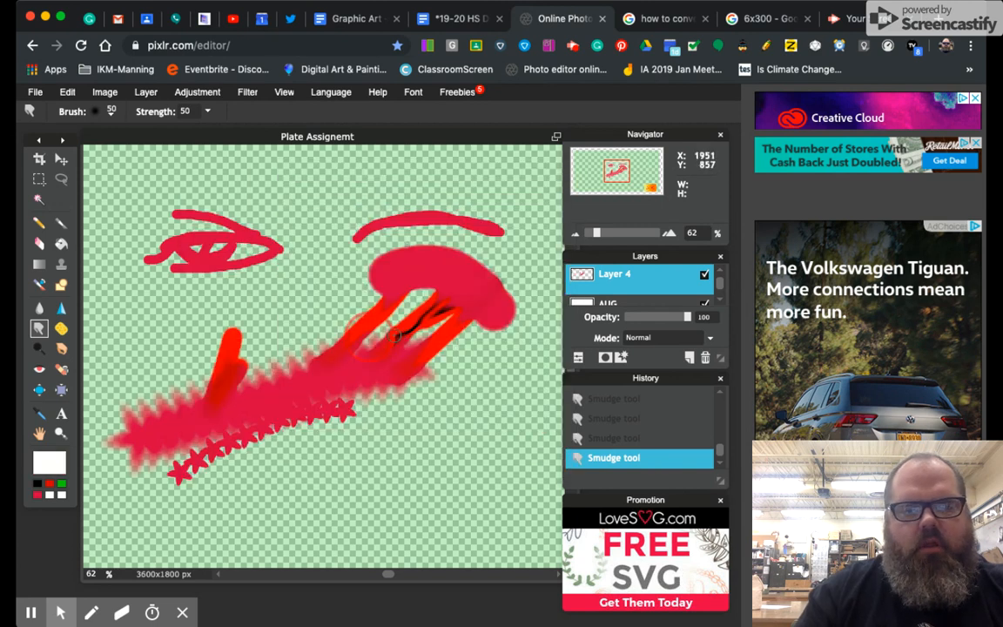
# - Smudge the red streaks out sideways from the thick arc and blend the arc's lower edge into them
pyautogui.moveTo(360, 305); pyautogui.dragTo(278, 331)
pyautogui.moveTo(338, 316); pyautogui.dragTo(295, 302)
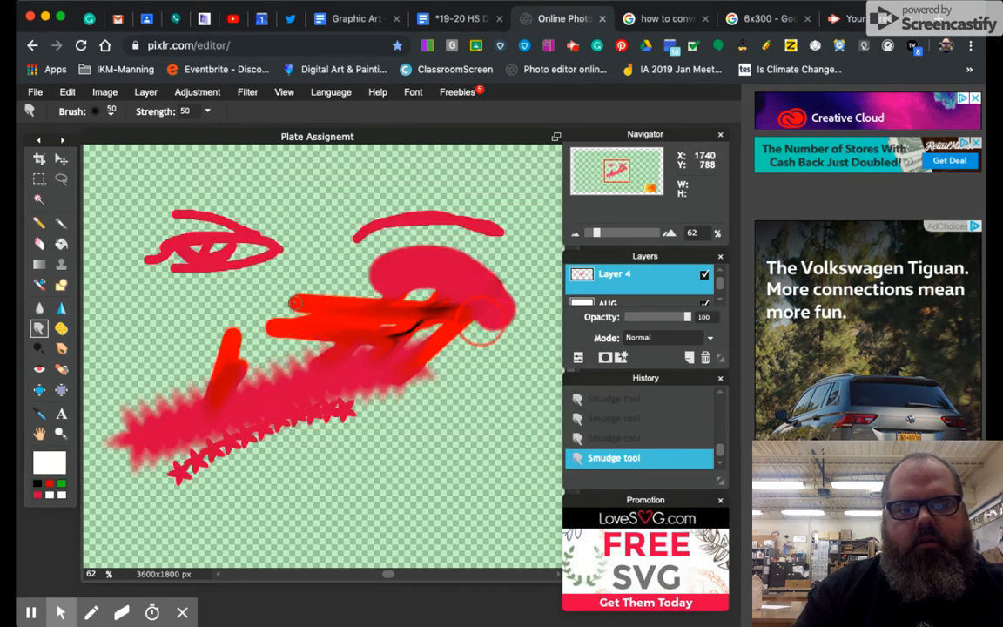
pyautogui.moveTo(482, 322); pyautogui.dragTo(381, 279)
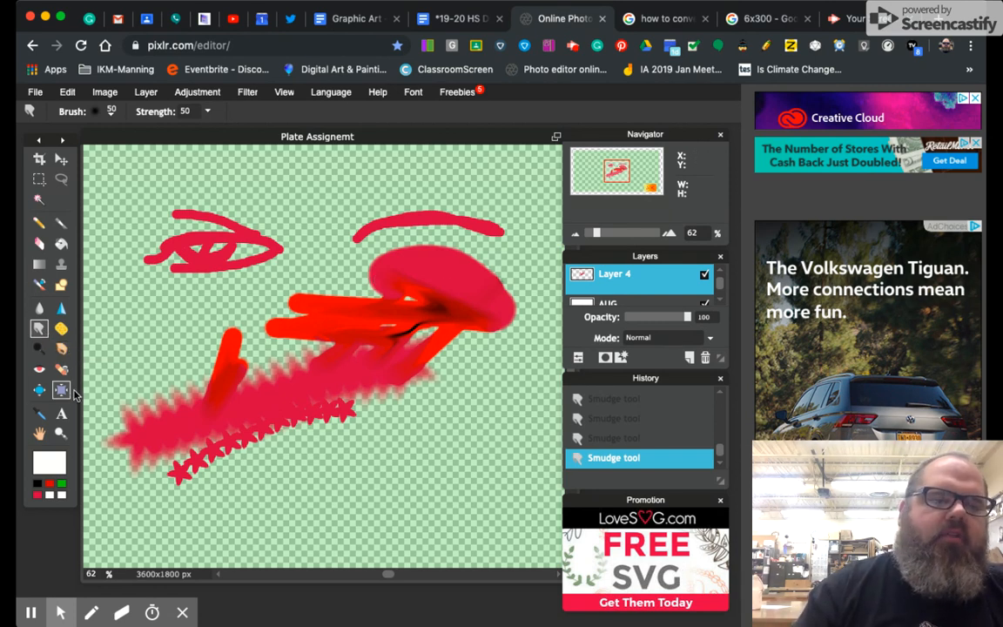
# - Saturate the broad star stroke with the Sponge tool at strength 25, and erase a narrow strip across both star strokes with a size 50 eraser
pyautogui.click(61, 330)
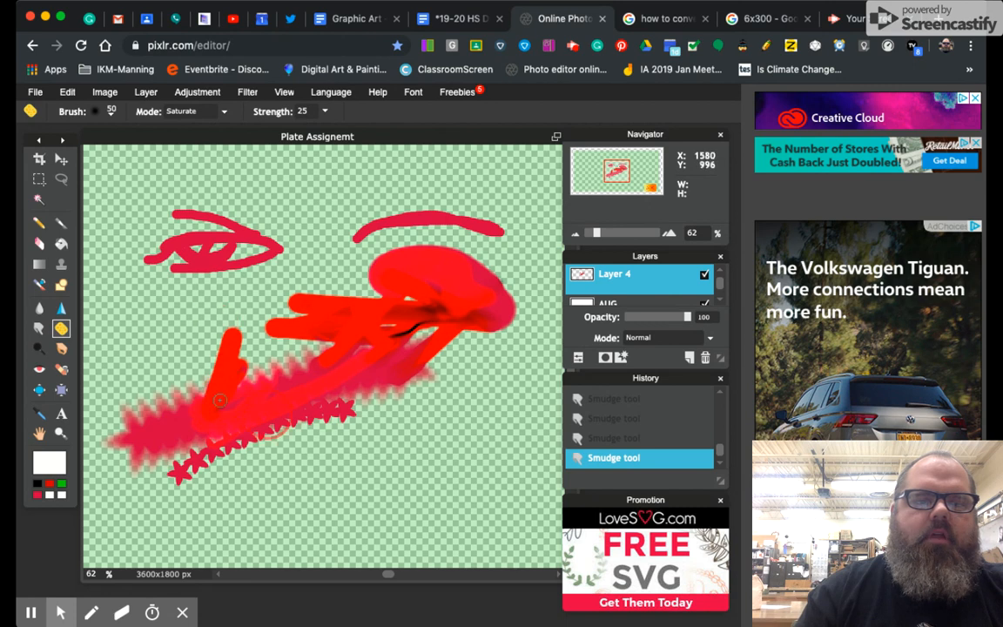
pyautogui.moveTo(261, 402); pyautogui.dragTo(391, 367)
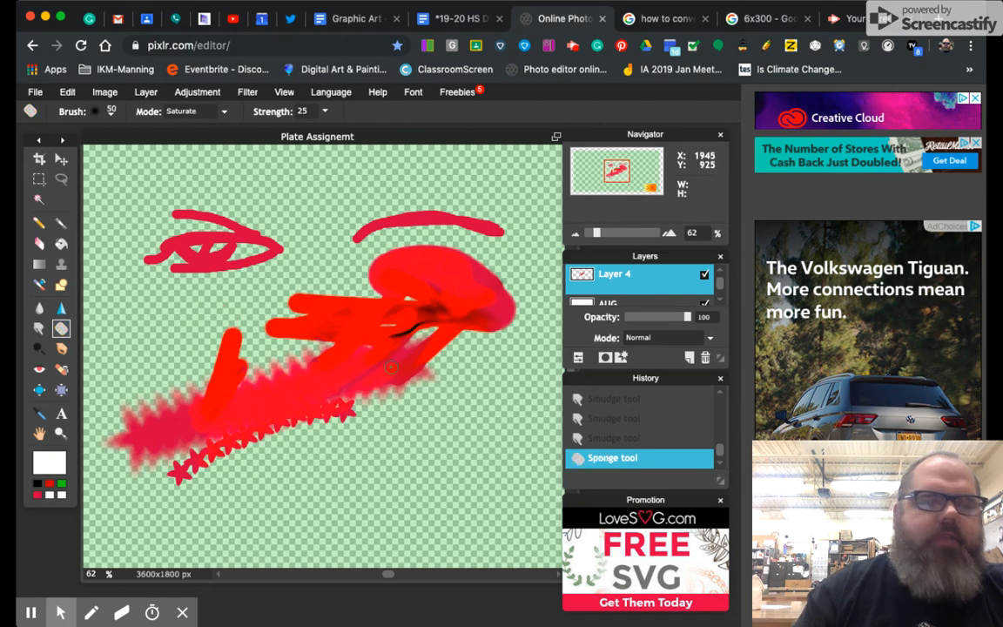
pyautogui.click(39, 245)
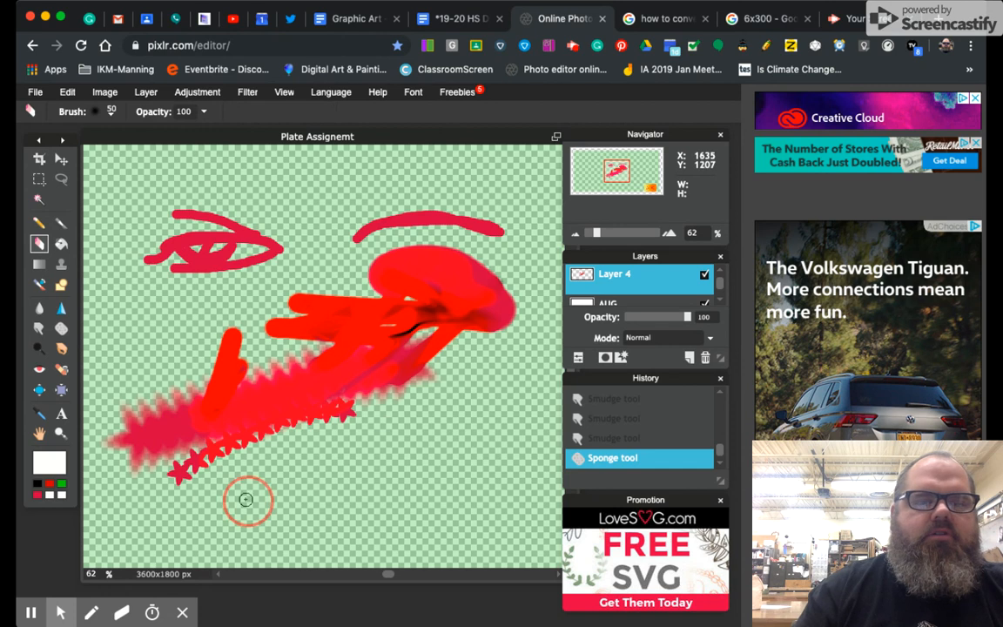
pyautogui.moveTo(247, 497); pyautogui.dragTo(203, 343)
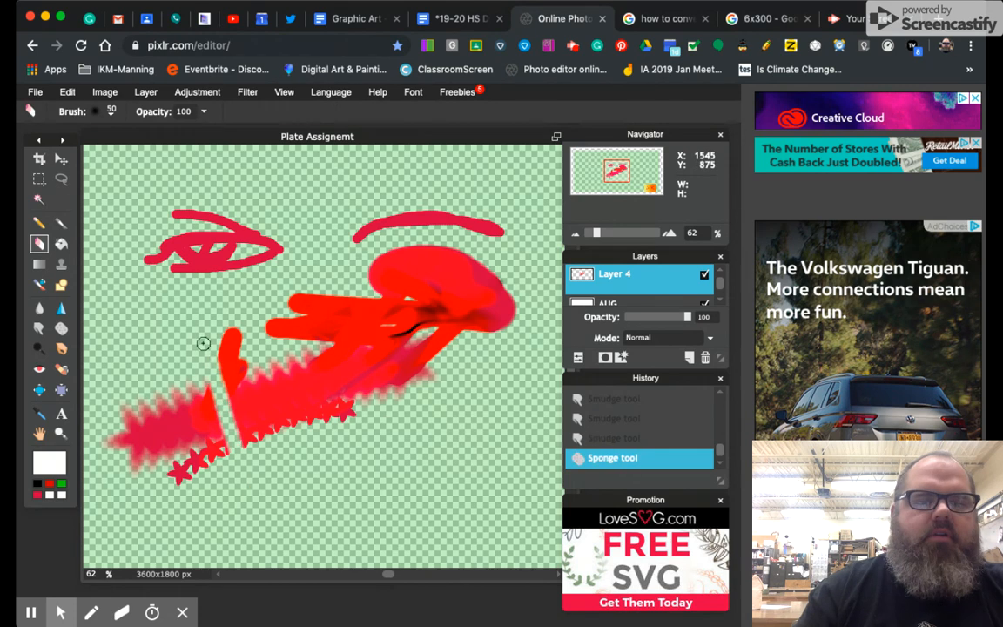
# - Erase the star strokes, smudges and both arcs with the hard round size 200 eraser, leaving only the eye drawing
pyautogui.click(70, 262)
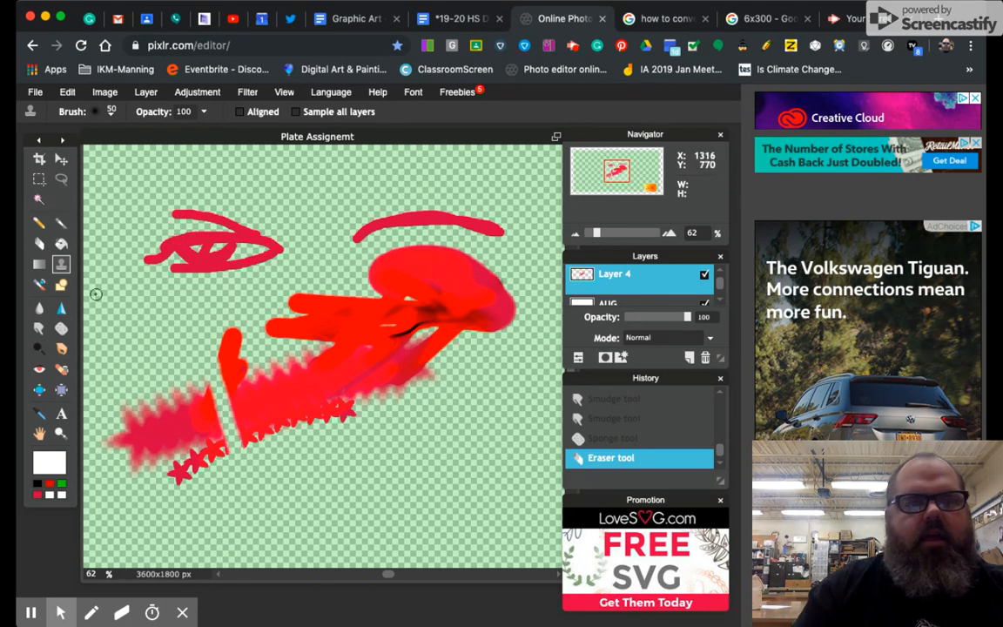
pyautogui.click(38, 246)
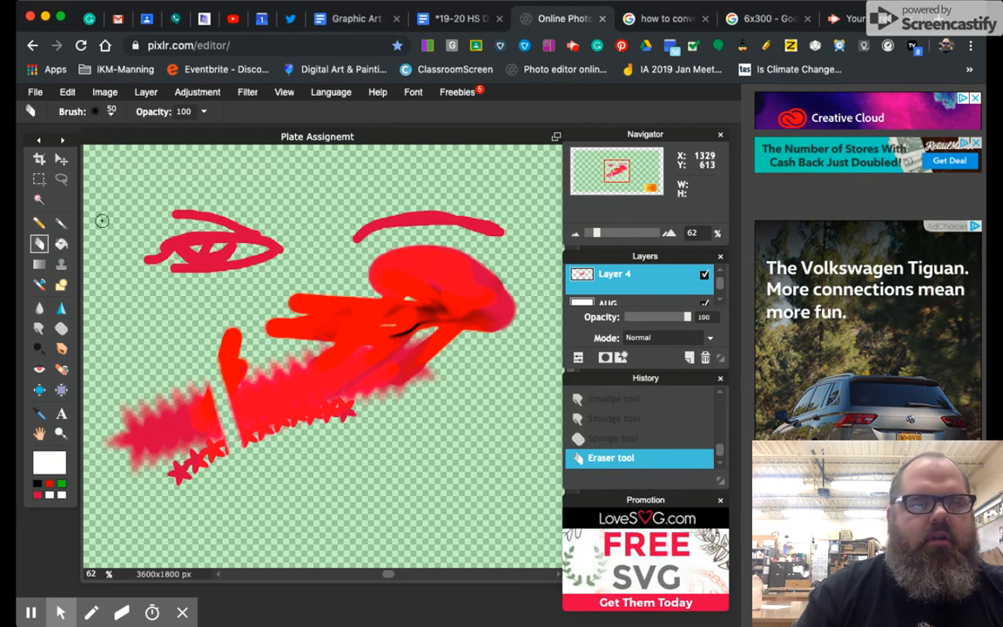
pyautogui.click(112, 112)
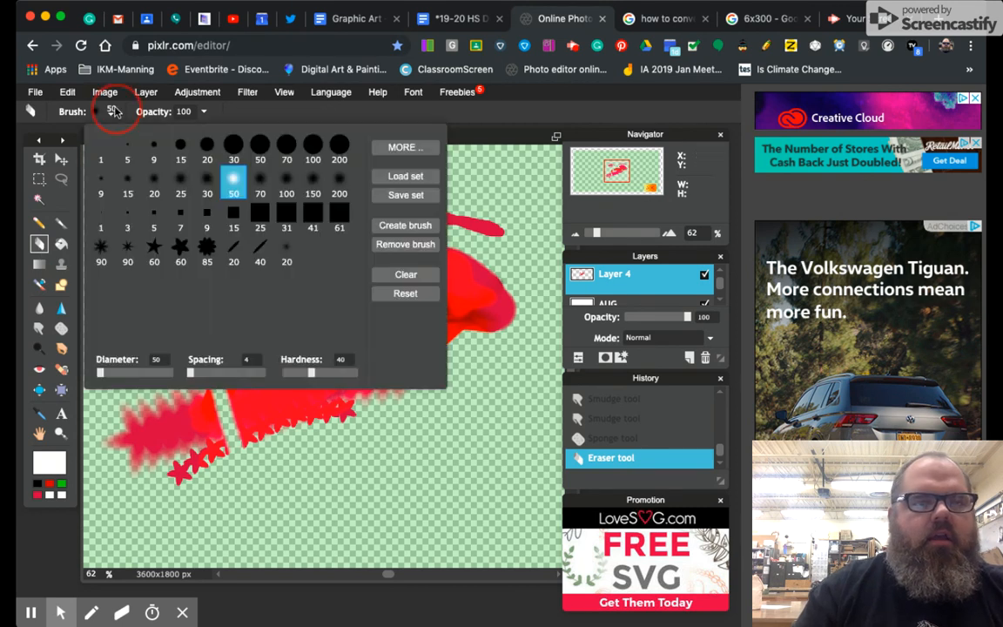
pyautogui.click(311, 148)
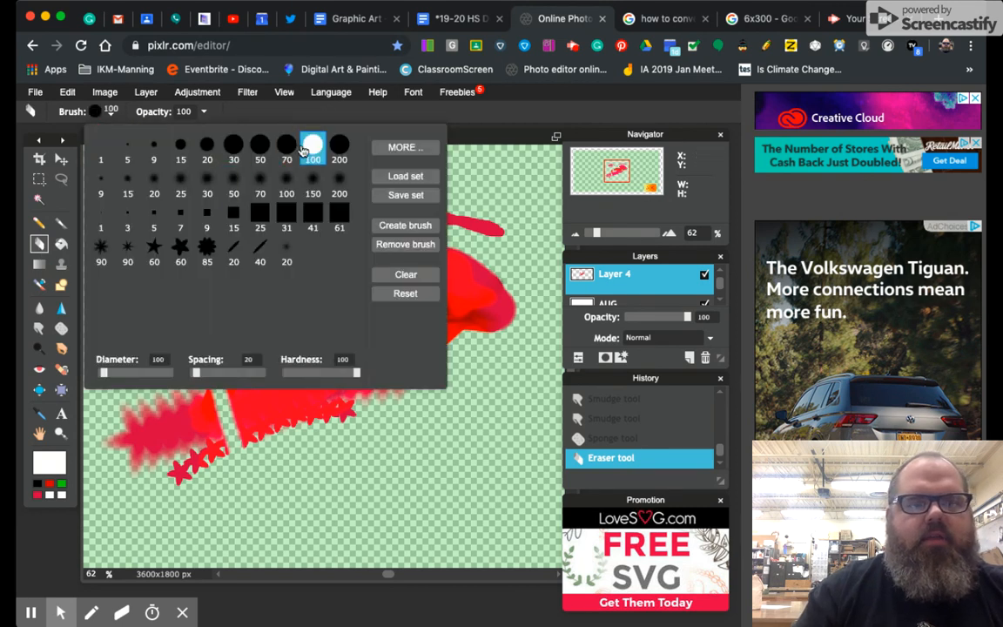
pyautogui.click(339, 160)
pyautogui.moveTo(477, 337)
pyautogui.mouseDown()
pyautogui.moveTo(479, 245)
pyautogui.moveTo(416, 240)
pyautogui.moveTo(390, 268)
pyautogui.moveTo(392, 326)
pyautogui.moveTo(266, 379)
pyautogui.moveTo(223, 384)
pyautogui.moveTo(421, 370)
pyautogui.moveTo(270, 338)
pyautogui.moveTo(332, 309)
pyautogui.moveTo(240, 344)
pyautogui.moveTo(261, 367)
pyautogui.moveTo(238, 450)
pyautogui.moveTo(168, 417)
pyautogui.moveTo(142, 424)
pyautogui.moveTo(132, 450)
pyautogui.moveTo(221, 481)
pyautogui.moveTo(228, 450)
pyautogui.moveTo(352, 426)
pyautogui.mouseUp()
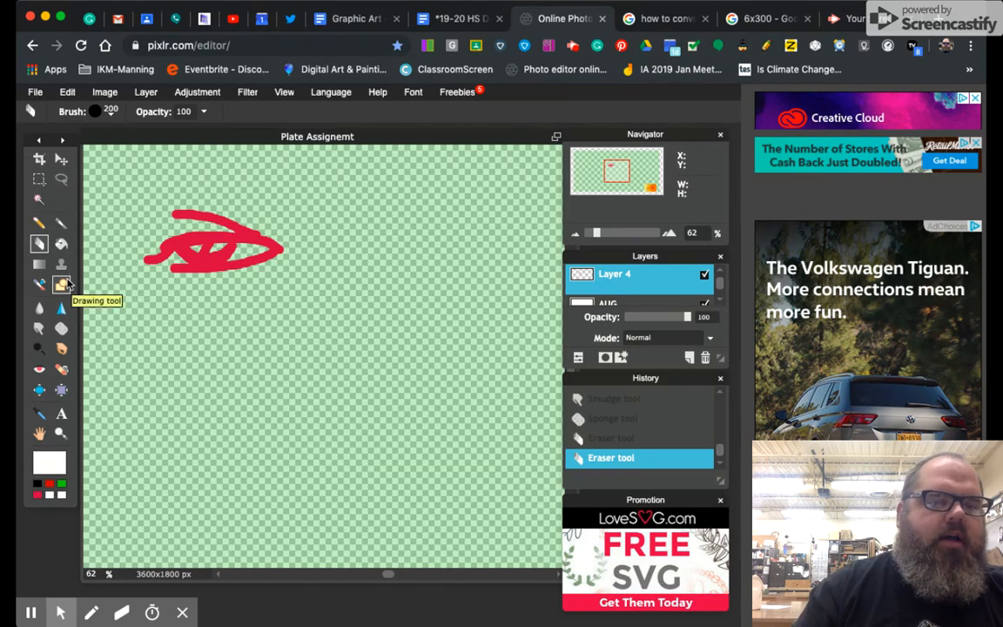
# - Make three copies of the red eye drawing below and beside the original with the Clone stamp tool at size 50
pyautogui.click(63, 268)
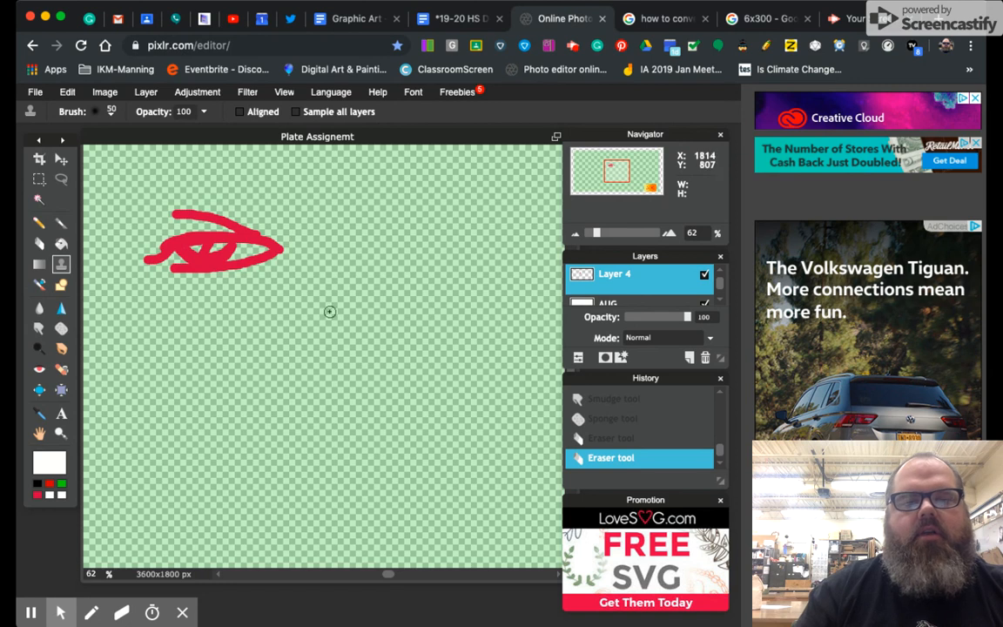
pyautogui.moveTo(319, 327)
pyautogui.mouseDown()
pyautogui.moveTo(369, 271)
pyautogui.moveTo(303, 351)
pyautogui.moveTo(370, 265)
pyautogui.moveTo(317, 328)
pyautogui.moveTo(337, 291)
pyautogui.moveTo(332, 325)
pyautogui.moveTo(366, 319)
pyautogui.moveTo(322, 356)
pyautogui.moveTo(369, 294)
pyautogui.moveTo(310, 360)
pyautogui.moveTo(377, 287)
pyautogui.moveTo(331, 363)
pyautogui.moveTo(394, 307)
pyautogui.moveTo(347, 364)
pyautogui.moveTo(434, 283)
pyautogui.moveTo(360, 362)
pyautogui.moveTo(438, 302)
pyautogui.moveTo(359, 384)
pyautogui.moveTo(445, 311)
pyautogui.moveTo(400, 360)
pyautogui.moveTo(471, 298)
pyautogui.moveTo(414, 355)
pyautogui.moveTo(471, 314)
pyautogui.moveTo(437, 352)
pyautogui.moveTo(499, 304)
pyautogui.moveTo(411, 303)
pyautogui.moveTo(390, 283)
pyautogui.moveTo(434, 302)
pyautogui.moveTo(321, 293)
pyautogui.moveTo(478, 325)
pyautogui.moveTo(344, 360)
pyautogui.moveTo(311, 348)
pyautogui.moveTo(367, 359)
pyautogui.mouseUp()
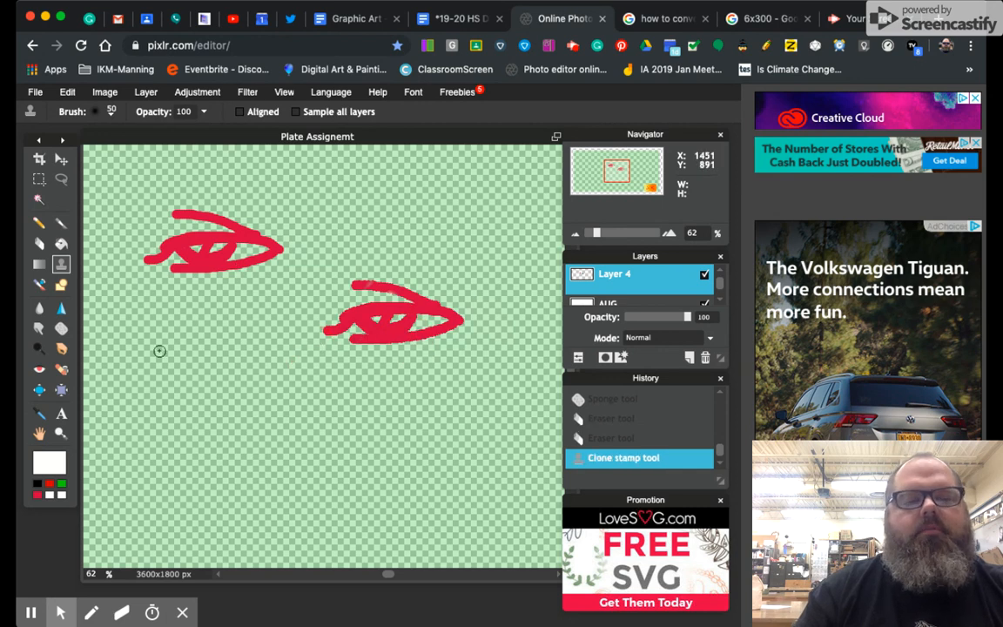
pyautogui.moveTo(159, 351)
pyautogui.mouseDown()
pyautogui.moveTo(113, 366)
pyautogui.moveTo(168, 338)
pyautogui.moveTo(136, 341)
pyautogui.moveTo(237, 346)
pyautogui.moveTo(278, 320)
pyautogui.moveTo(313, 336)
pyautogui.moveTo(203, 349)
pyautogui.moveTo(191, 331)
pyautogui.moveTo(239, 325)
pyautogui.moveTo(188, 317)
pyautogui.moveTo(249, 325)
pyautogui.moveTo(157, 314)
pyautogui.moveTo(292, 338)
pyautogui.moveTo(264, 298)
pyautogui.moveTo(253, 302)
pyautogui.moveTo(242, 365)
pyautogui.moveTo(180, 370)
pyautogui.moveTo(243, 307)
pyautogui.moveTo(290, 330)
pyautogui.mouseUp()
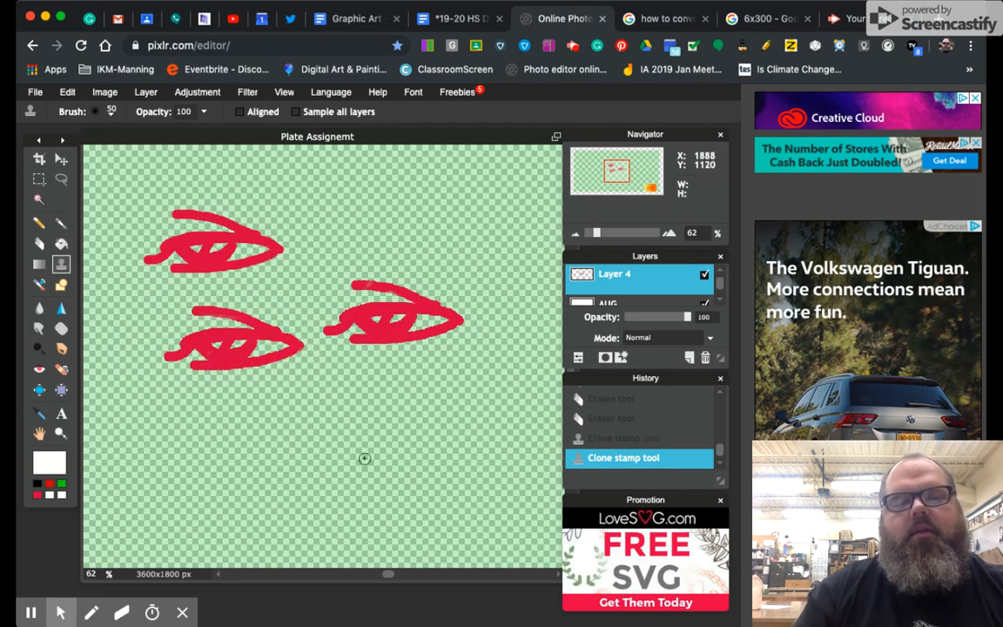
pyautogui.moveTo(405, 392)
pyautogui.mouseDown()
pyautogui.moveTo(365, 397)
pyautogui.moveTo(344, 416)
pyautogui.moveTo(441, 416)
pyautogui.moveTo(409, 366)
pyautogui.moveTo(353, 383)
pyautogui.moveTo(383, 424)
pyautogui.moveTo(336, 369)
pyautogui.moveTo(432, 385)
pyautogui.moveTo(466, 405)
pyautogui.moveTo(381, 364)
pyautogui.moveTo(474, 421)
pyautogui.moveTo(277, 427)
pyautogui.moveTo(373, 381)
pyautogui.moveTo(359, 392)
pyautogui.mouseUp()
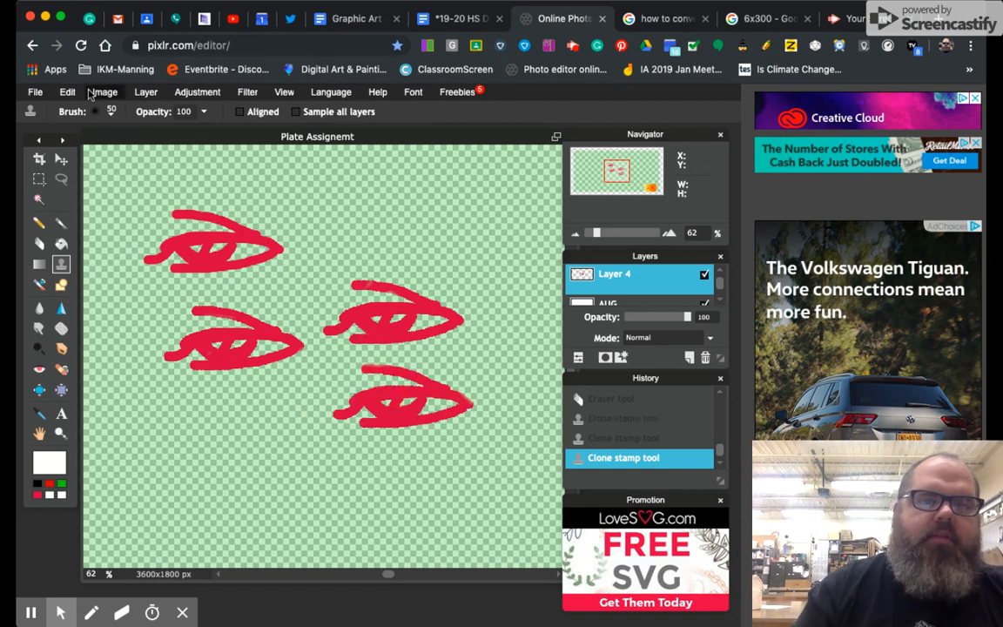
# - Zoom out to 17% to view the whole plate image
pyautogui.click(101, 93)
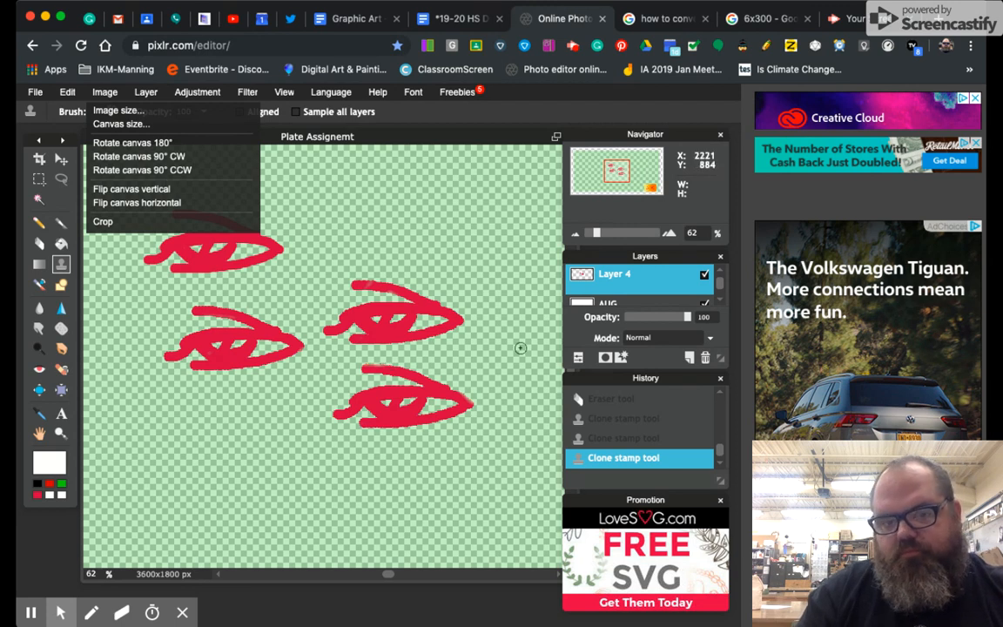
pyautogui.moveTo(595, 233)
pyautogui.mouseDown()
pyautogui.moveTo(578, 233)
pyautogui.moveTo(586, 235)
pyautogui.mouseUp()
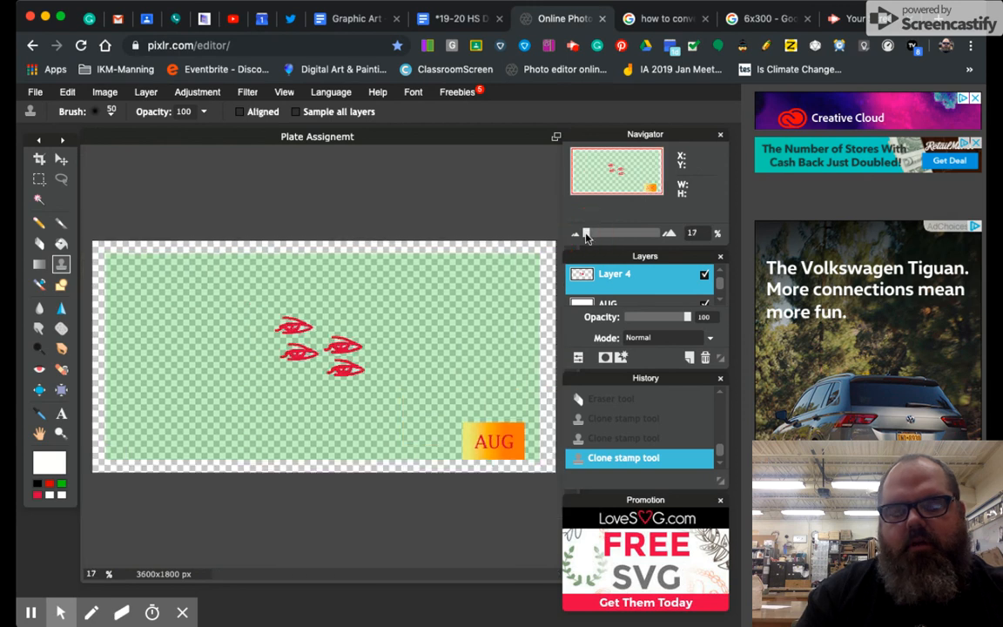